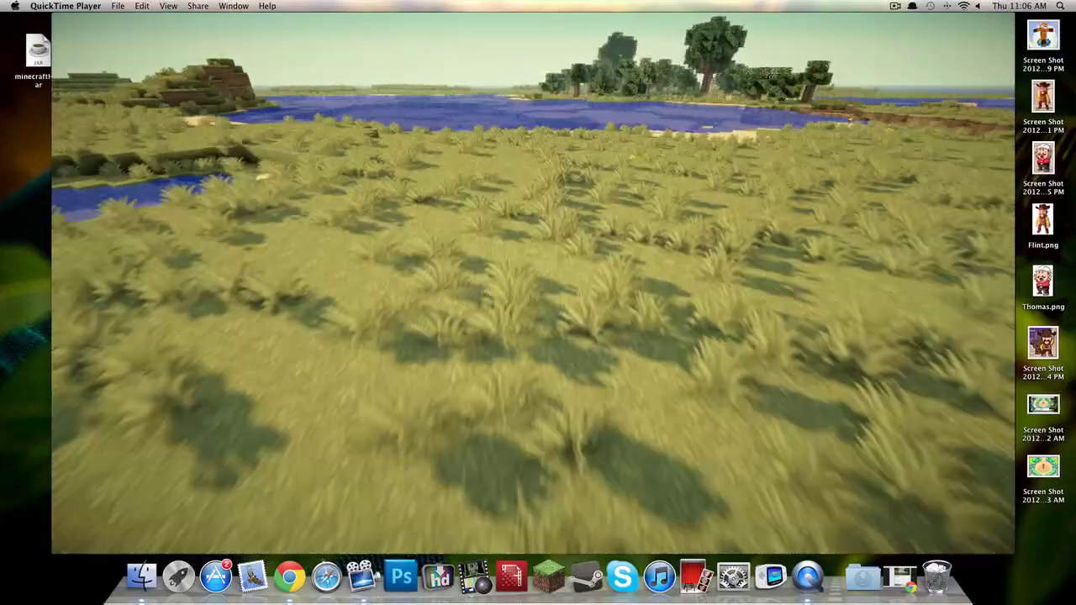
- Close the "Minecraft Can Be So Beautiful" movie and the Audio Recording 11 and Audio Recording 10 windows
mouse_move(127, 145)
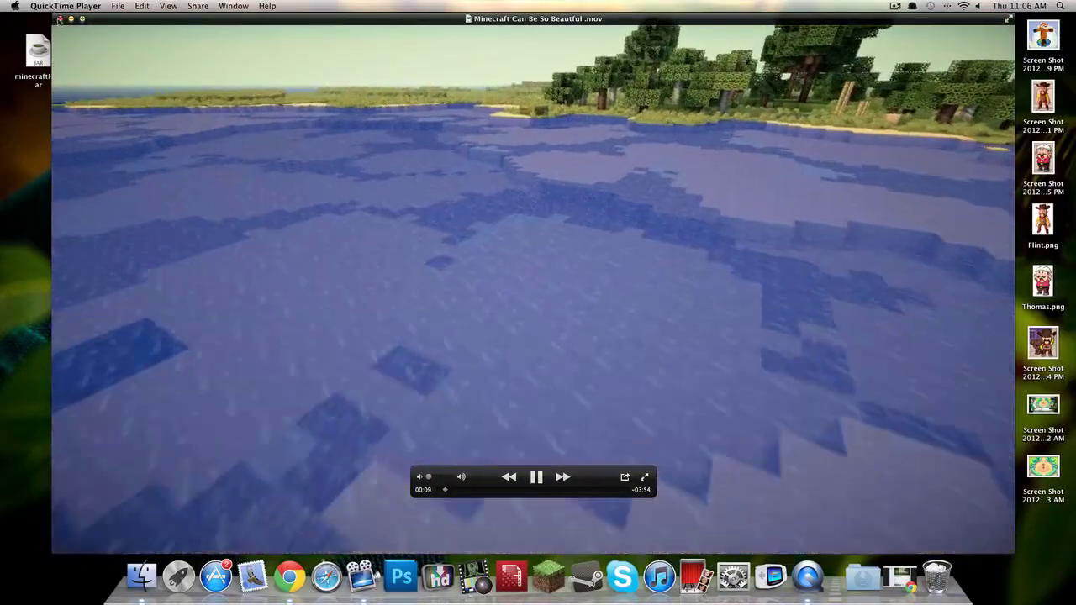
click(81, 18)
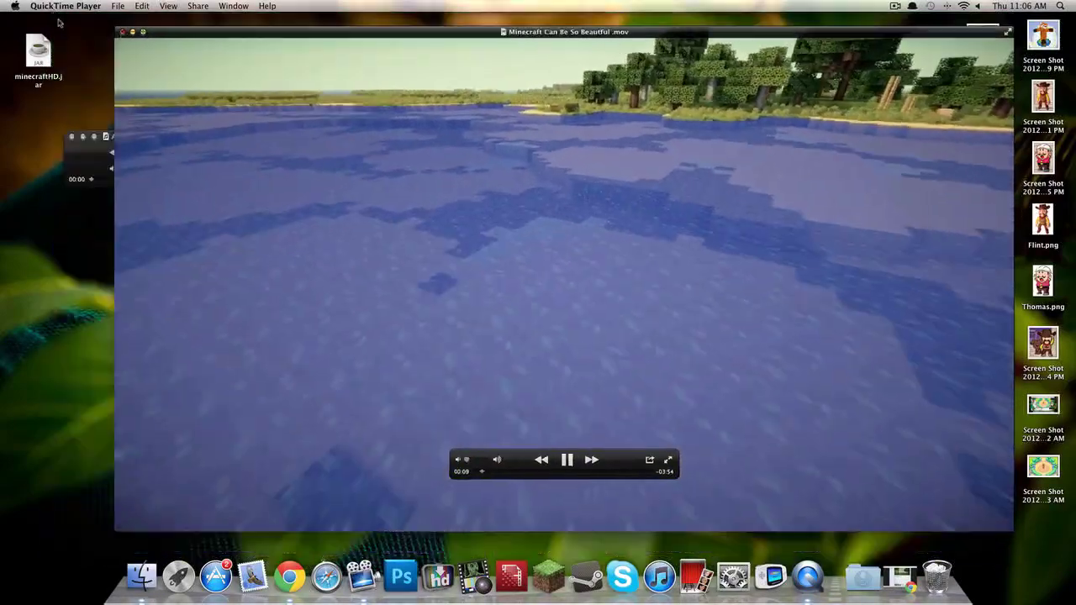
key(super+w)
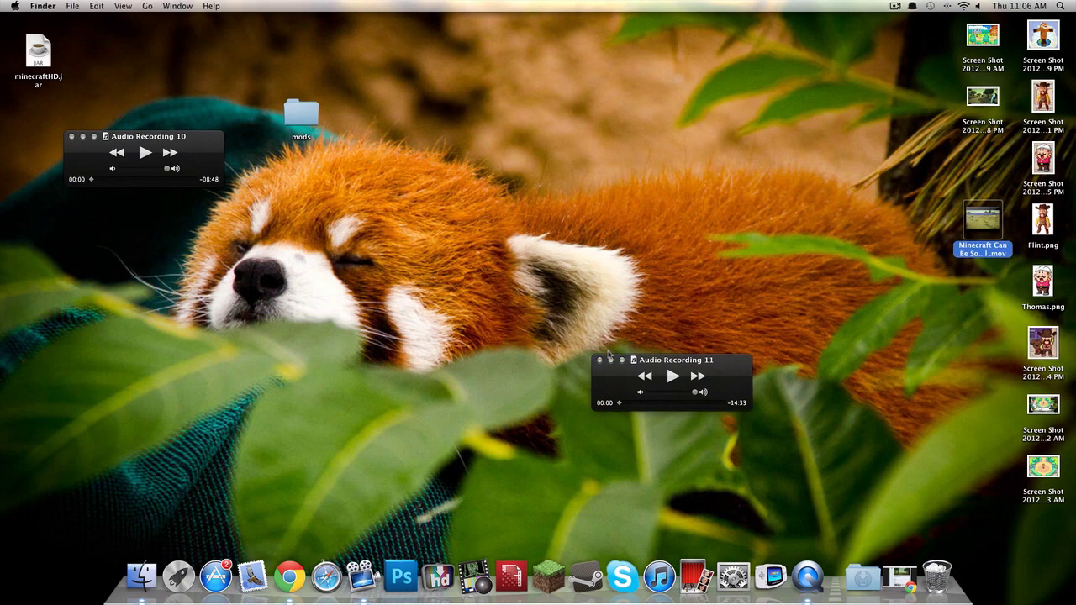
click(600, 360)
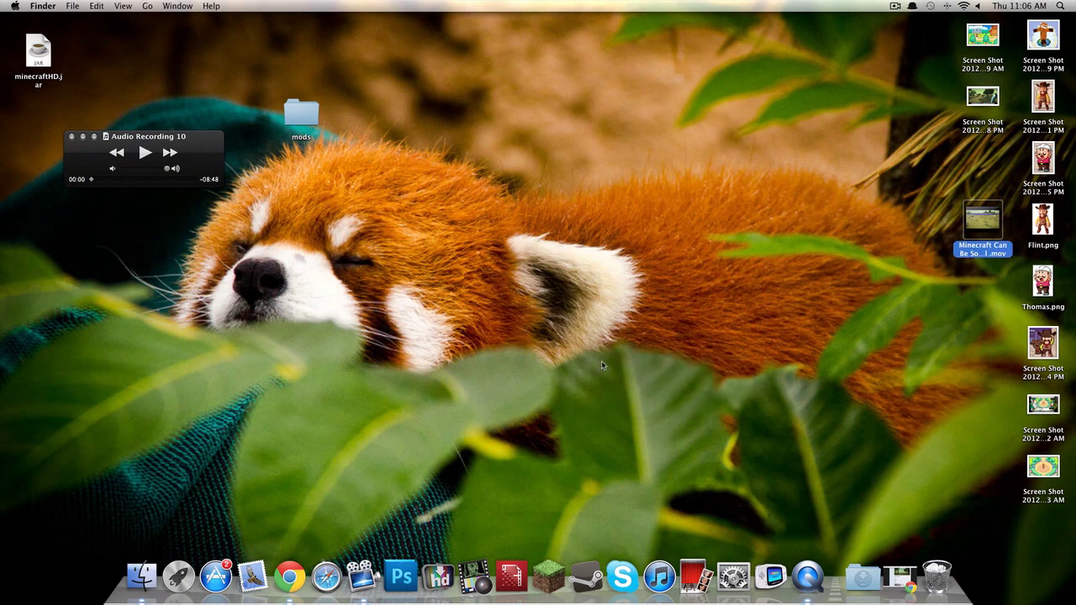
click(71, 136)
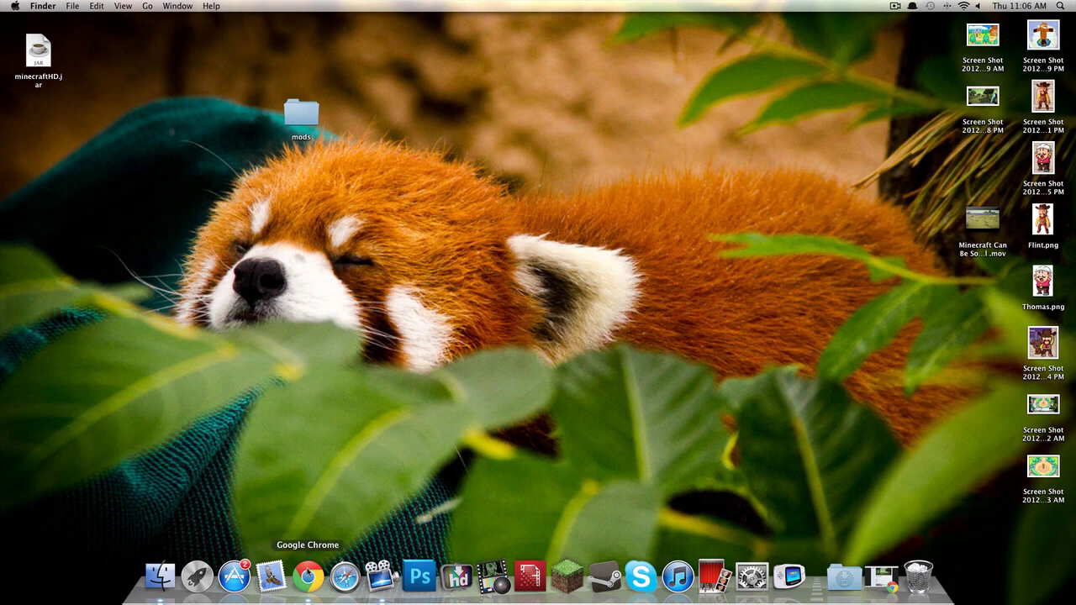
- Switch to Google Chrome and look over the OptiFine HD_B2 forum thread's title, FPS poll and opening post
click(308, 577)
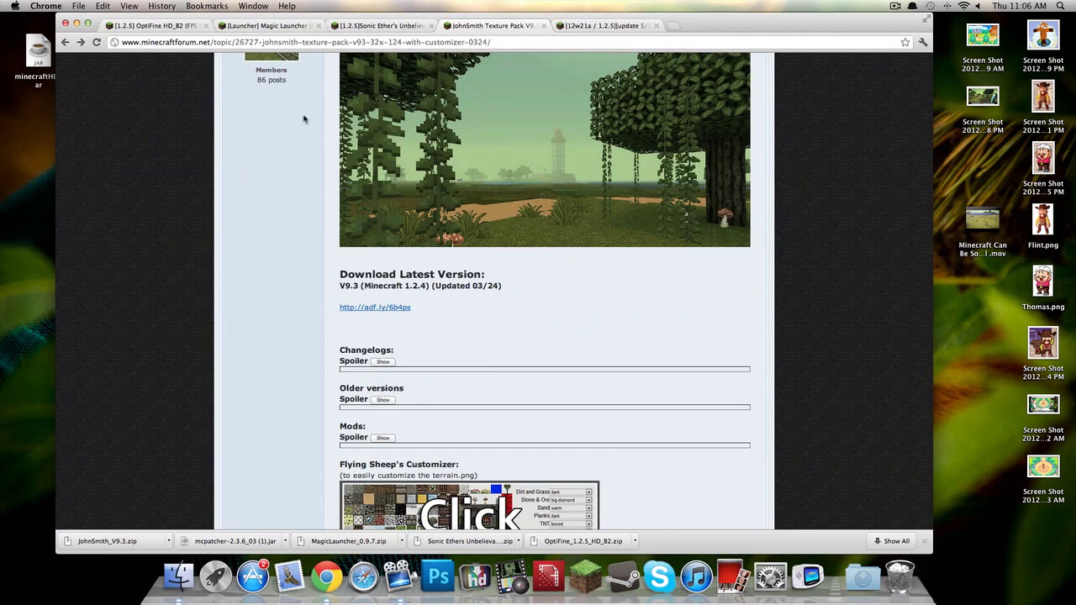
click(155, 27)
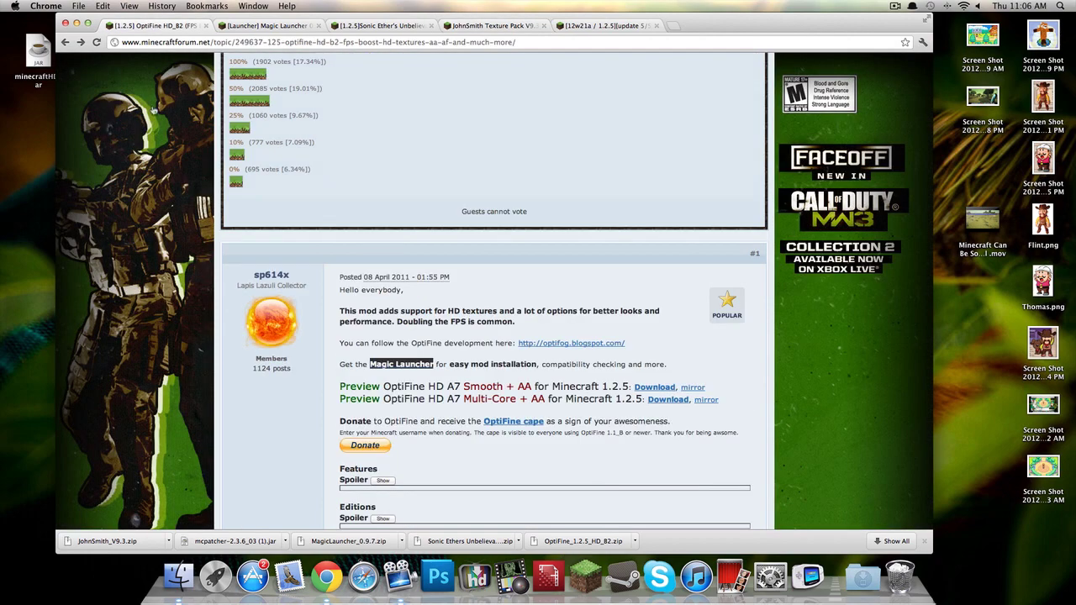
scroll(152, 146, up, 10)
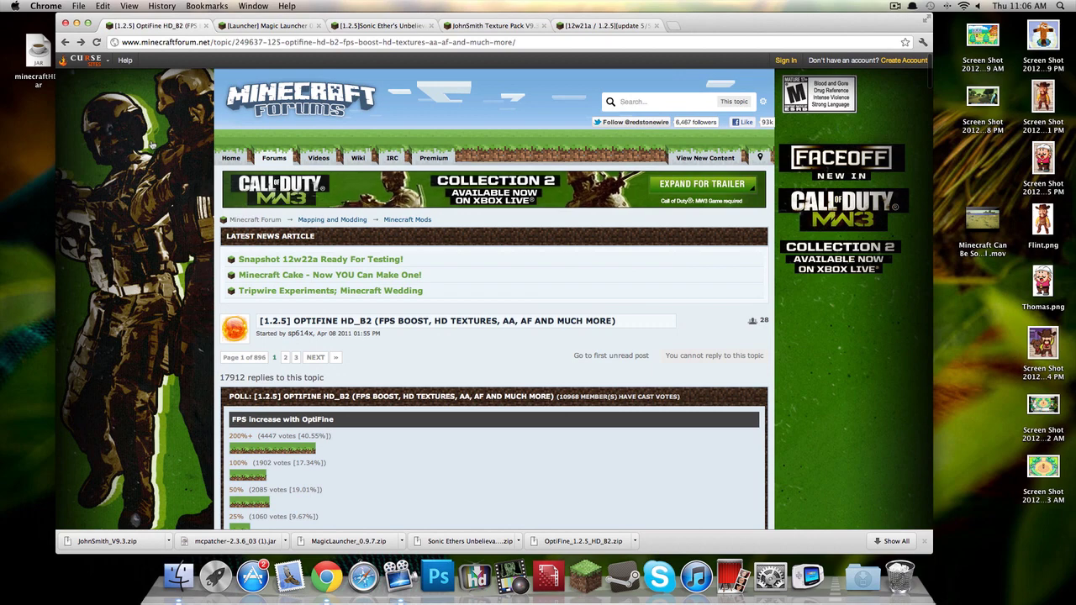
scroll(152, 145, down, 2)
scroll(153, 146, down, 5)
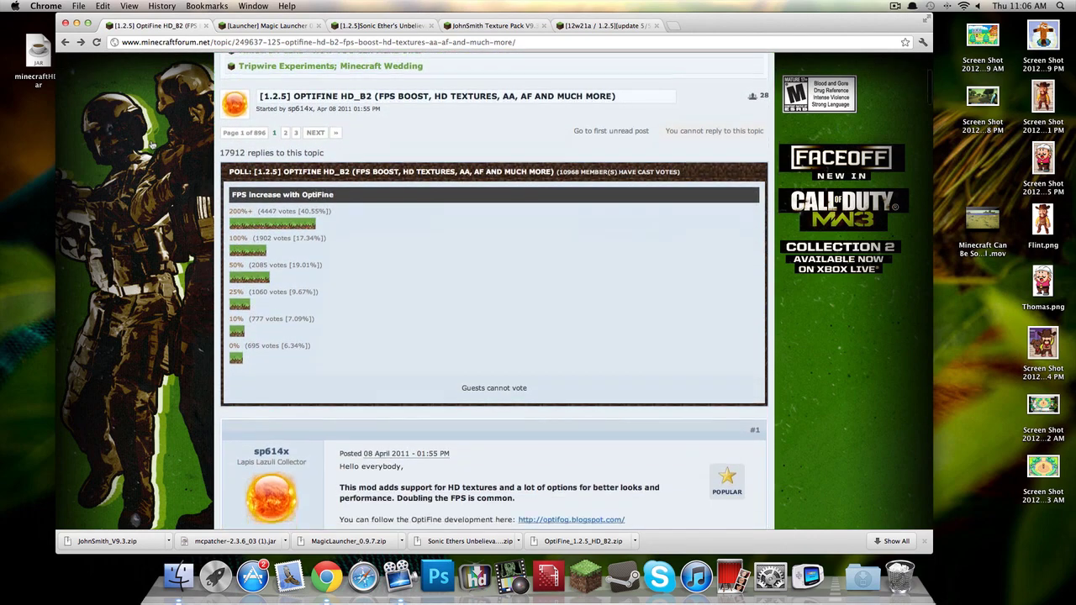
scroll(153, 145, up, 6)
scroll(152, 145, down, 9)
scroll(152, 145, down, 3)
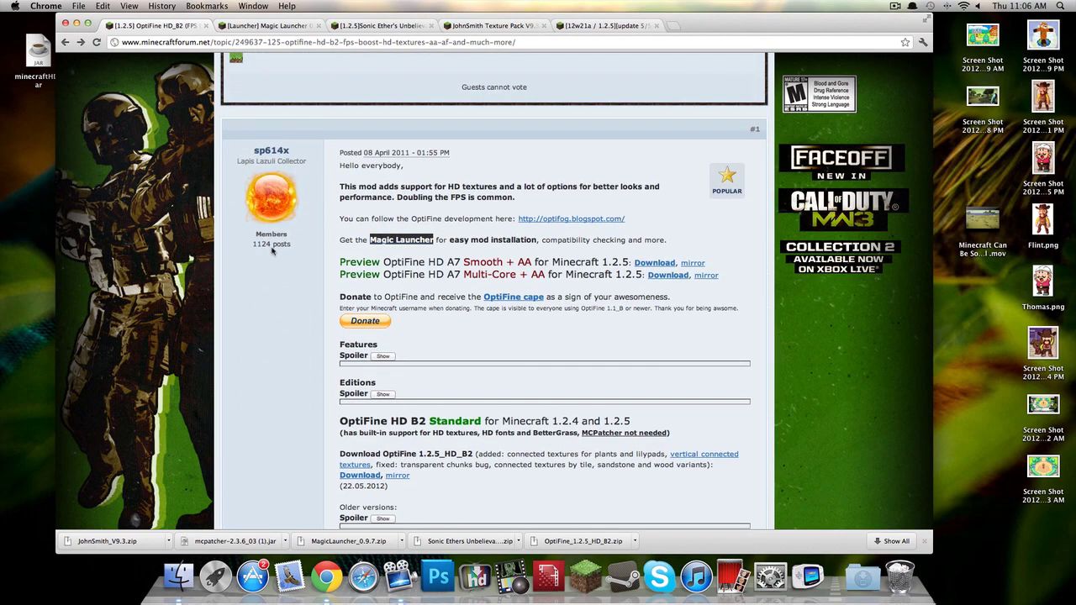
- Examine the OptiFine edition downloads in the post, from Standard, Smooth and Multi-Core to AA and Light
scroll(271, 250, down, 3)
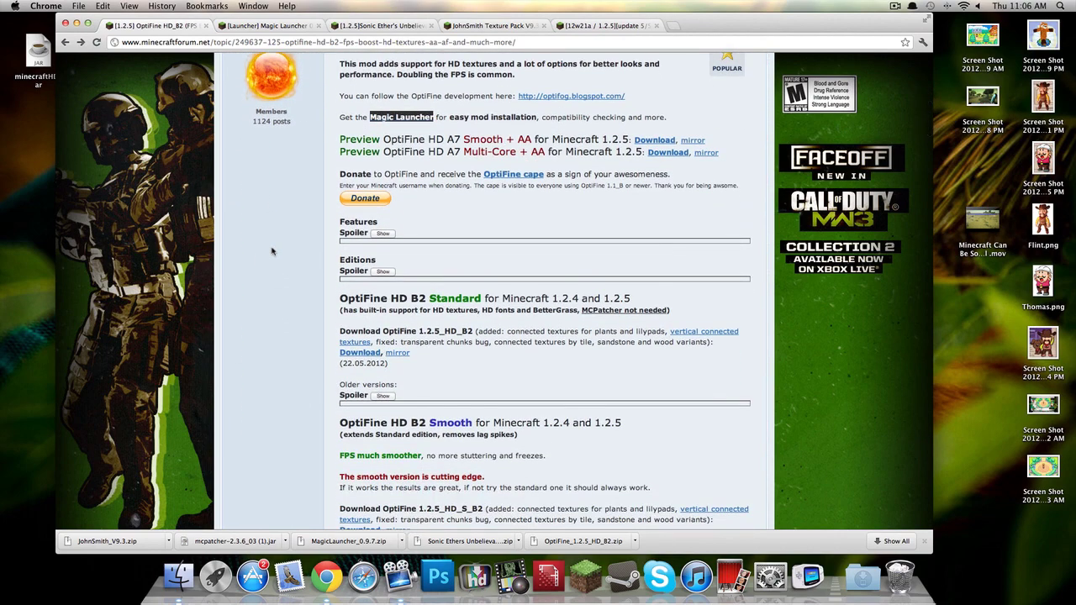
scroll(272, 249, down, 2)
scroll(272, 250, down, 4)
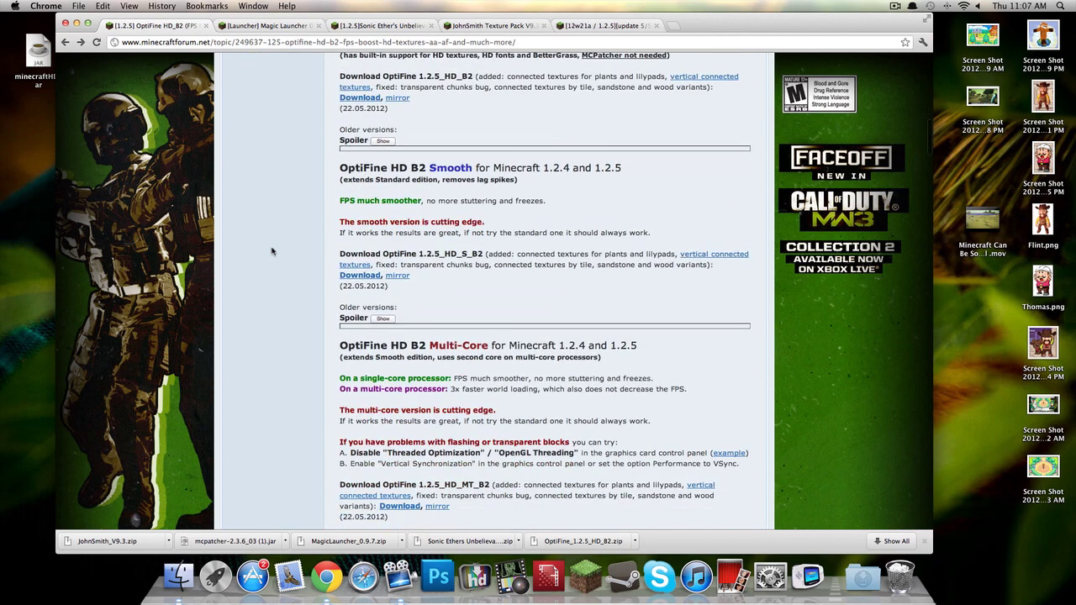
scroll(272, 249, down, 3)
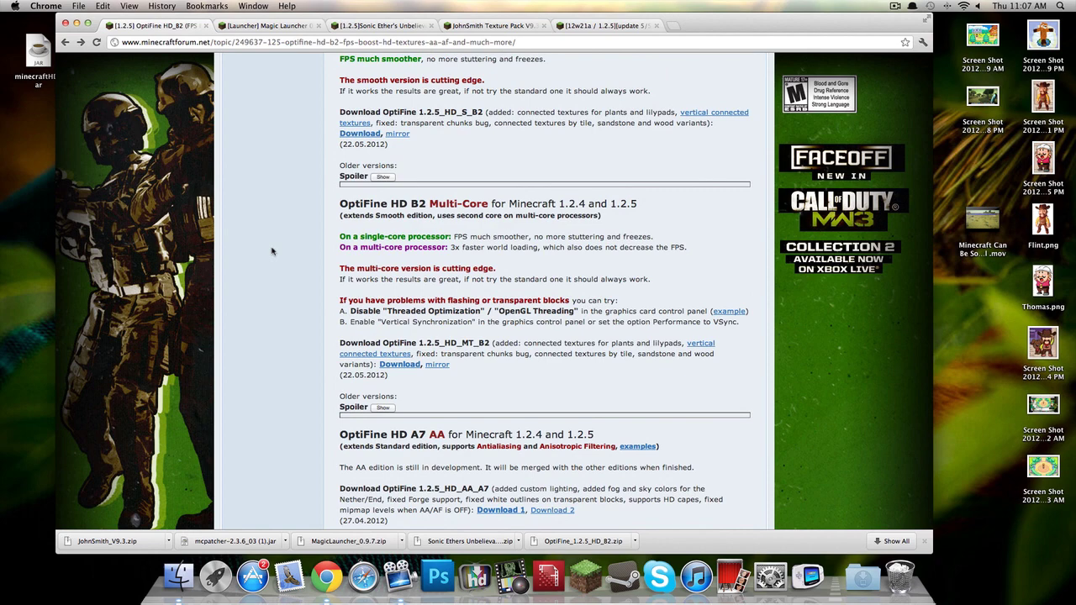
scroll(272, 250, down, 6)
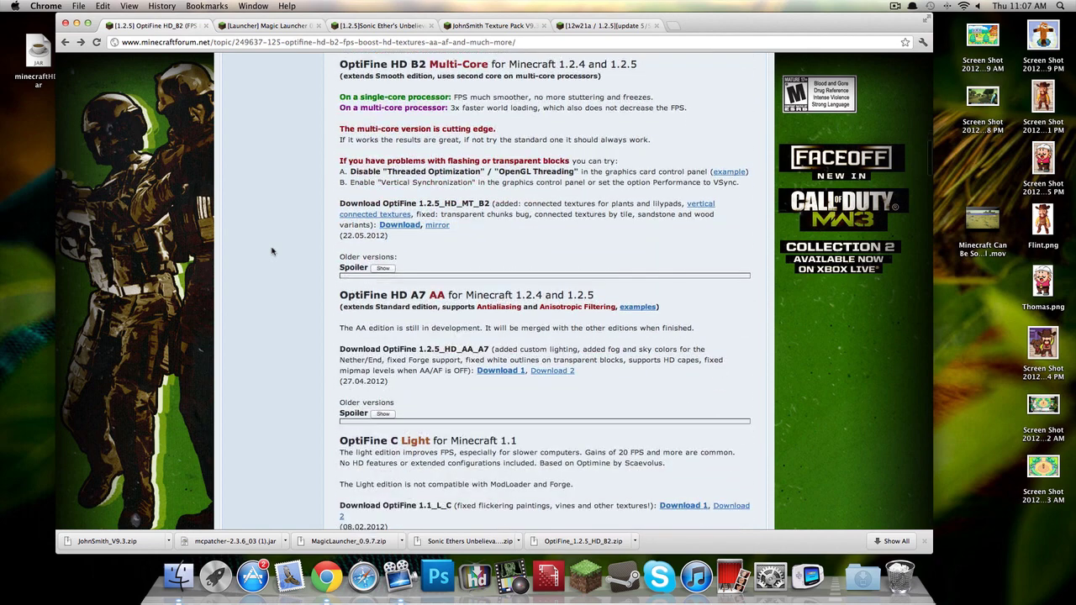
scroll(271, 250, down, 5)
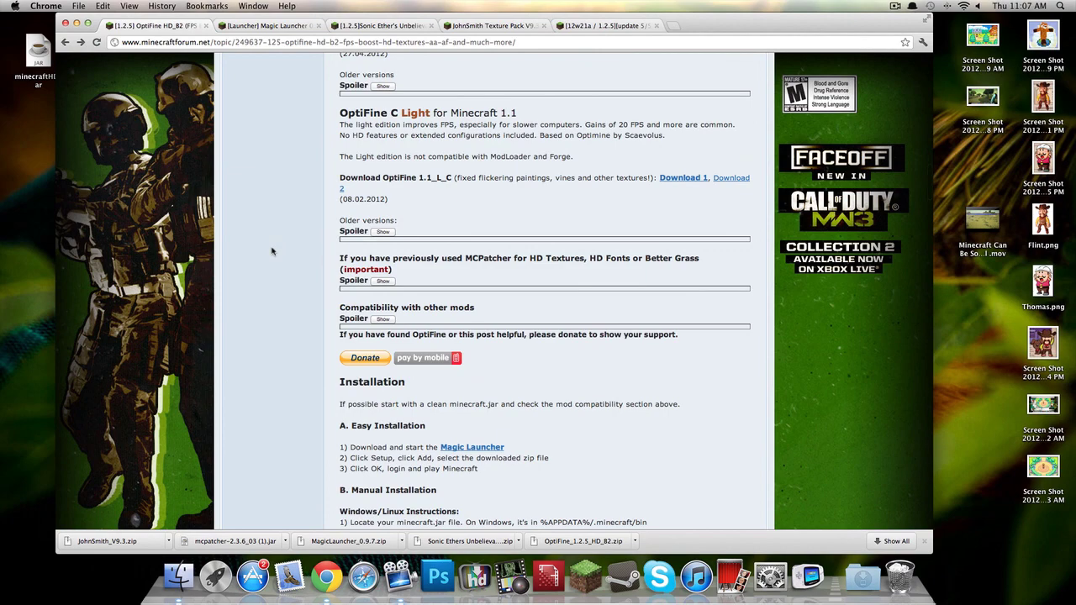
- Read the OptiFine installation instructions, covering the Magic Launcher method and the manual Windows and Mac methods
scroll(272, 250, down, 4)
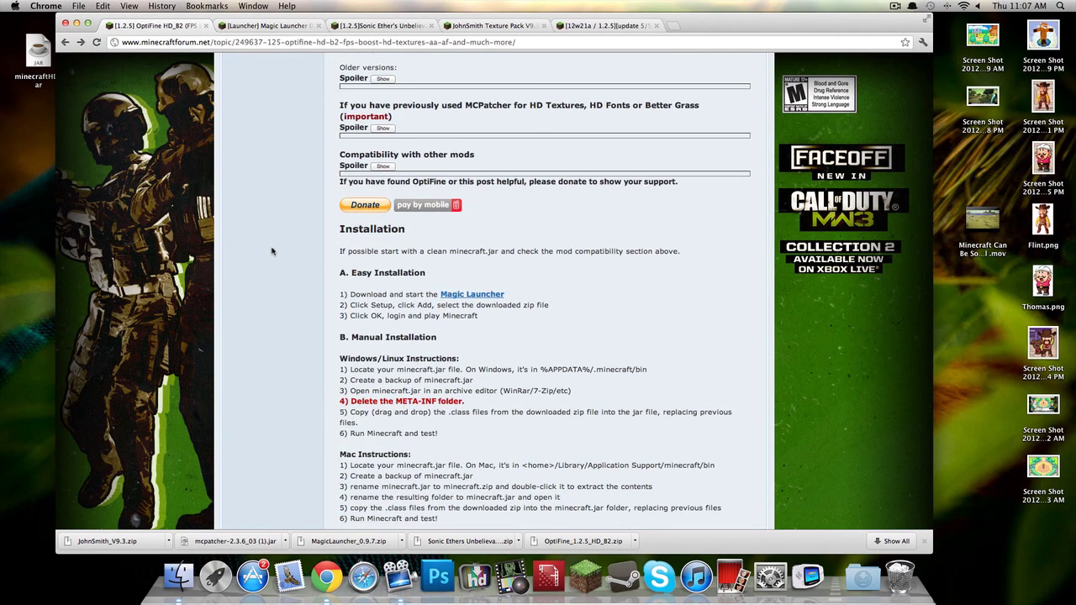
scroll(272, 250, down, 1)
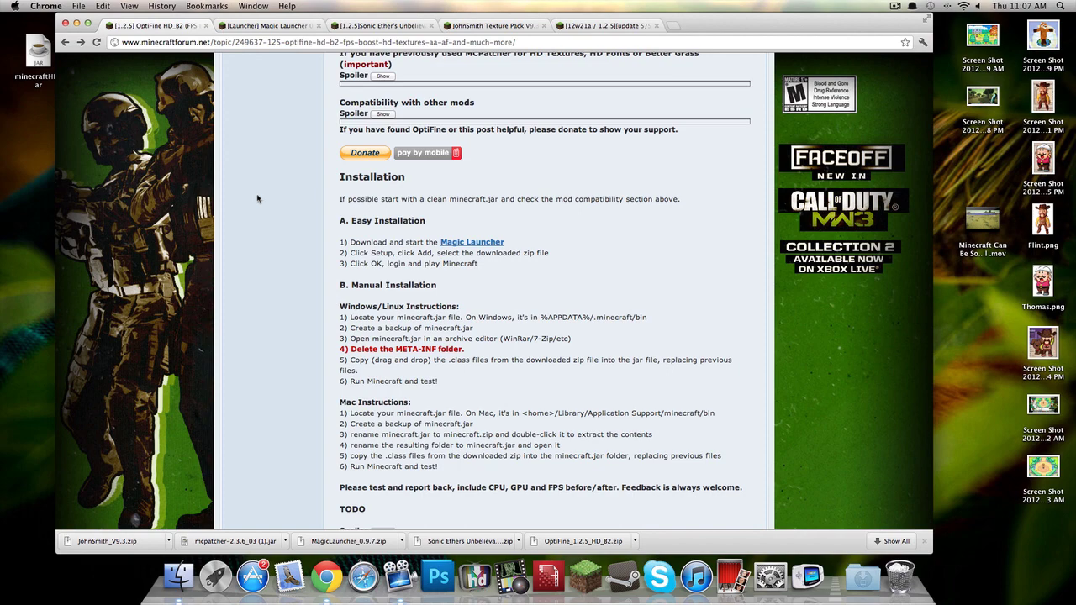
scroll(238, 231, down, 6)
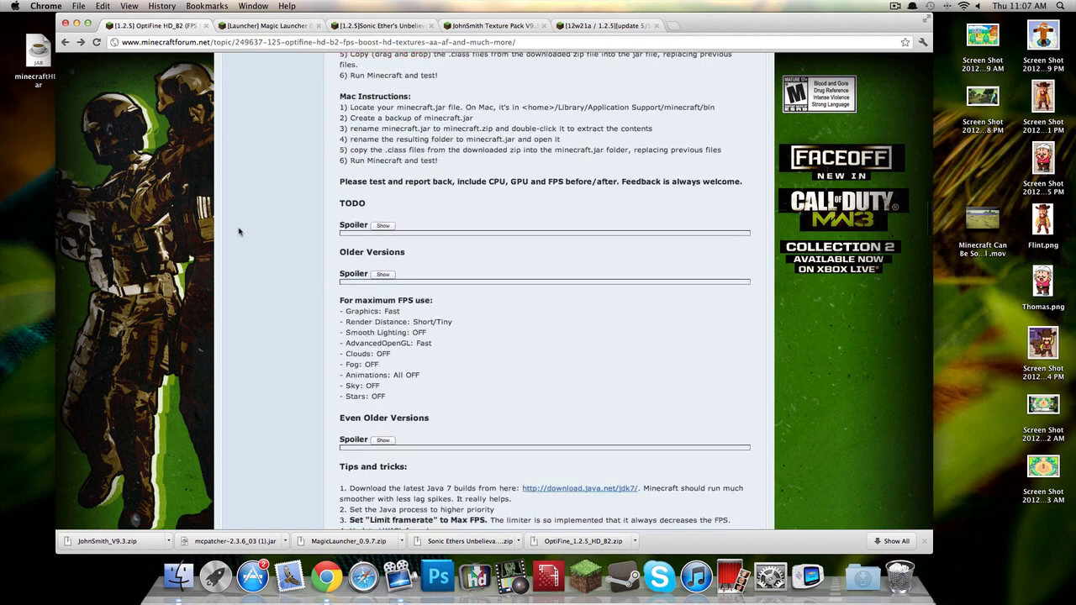
scroll(238, 232, up, 5)
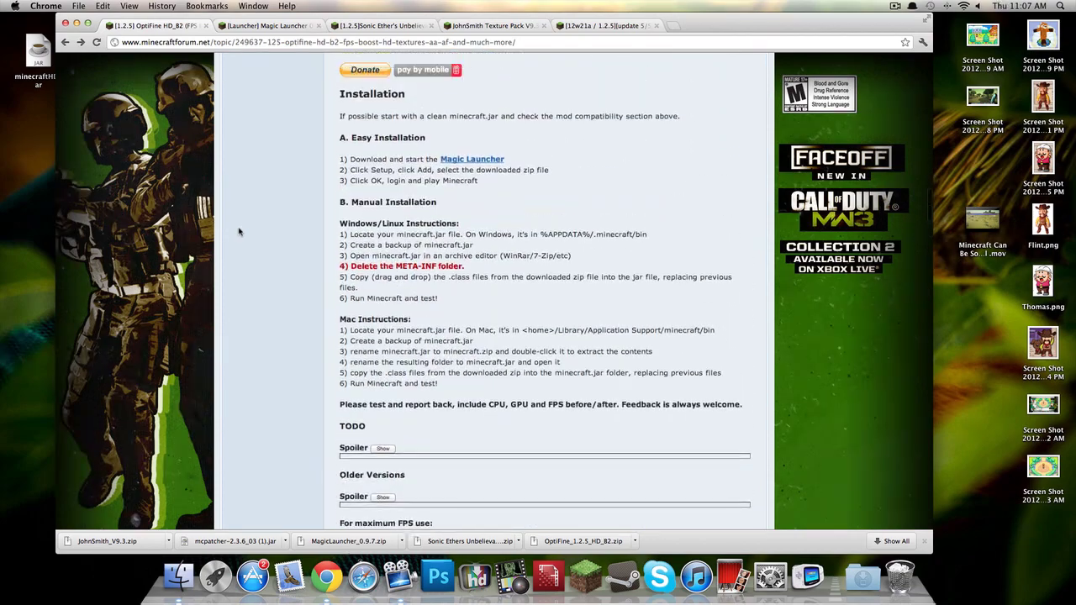
- Return to the Magic Launcher mention in the OptiFine opening post, clear the text selection and close the thread
scroll(217, 206, up, 20)
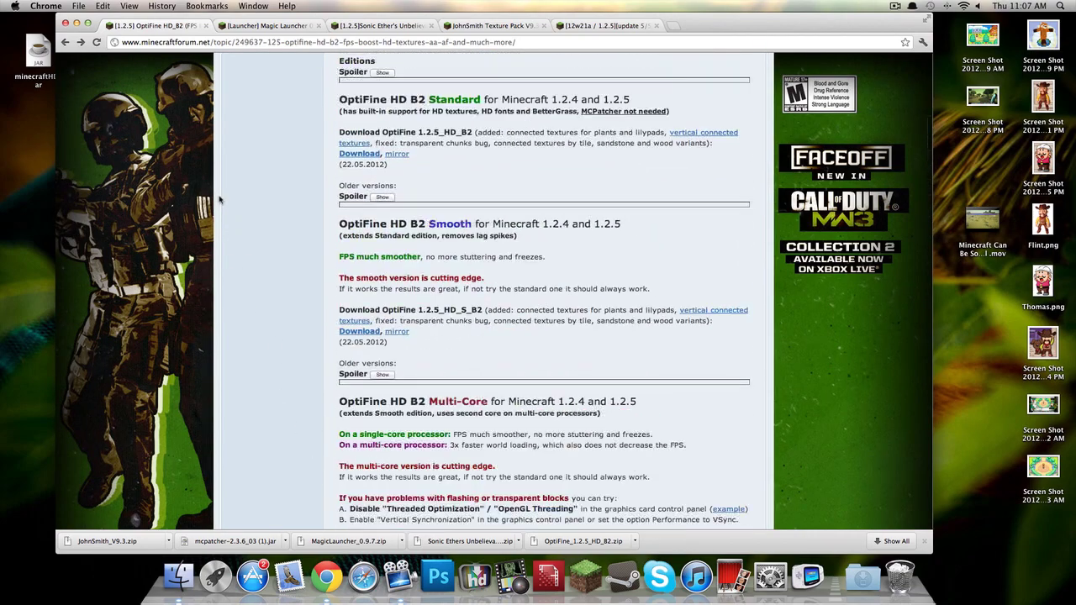
scroll(381, 332, down, 7)
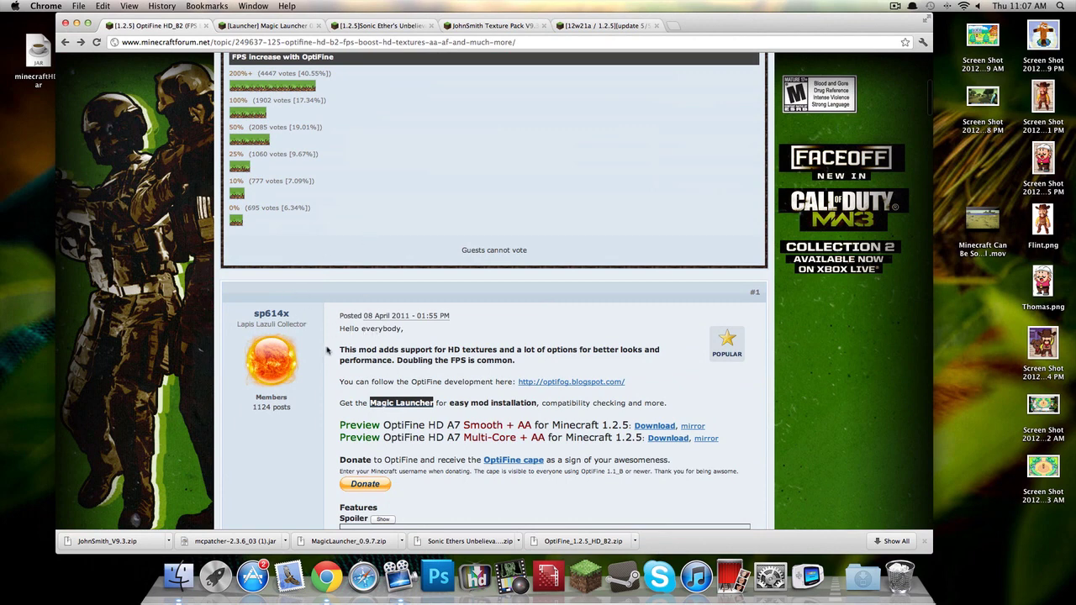
scroll(414, 370, down, 1)
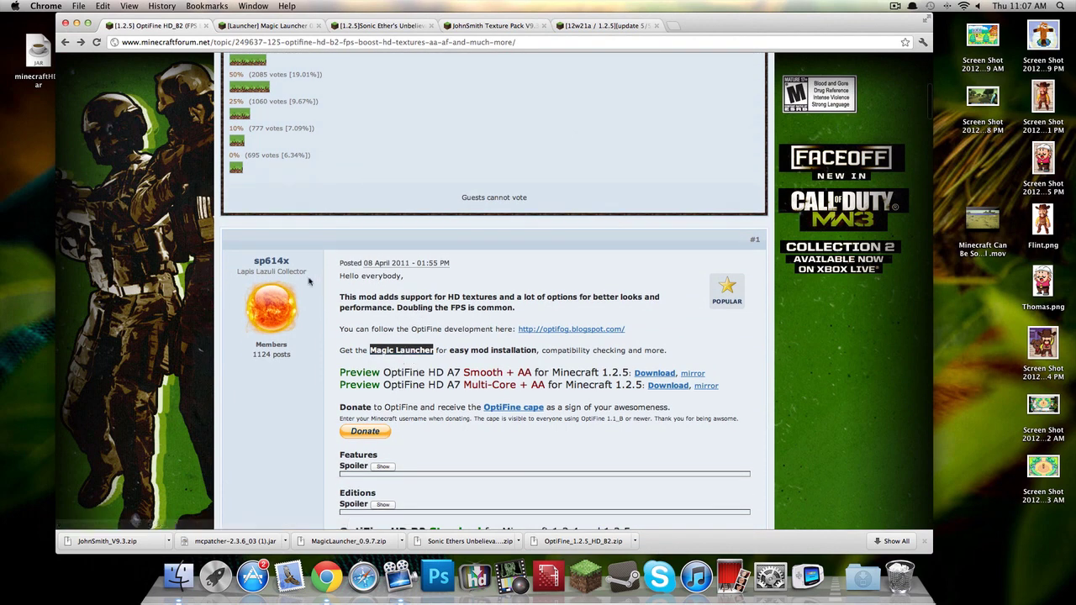
click(313, 261)
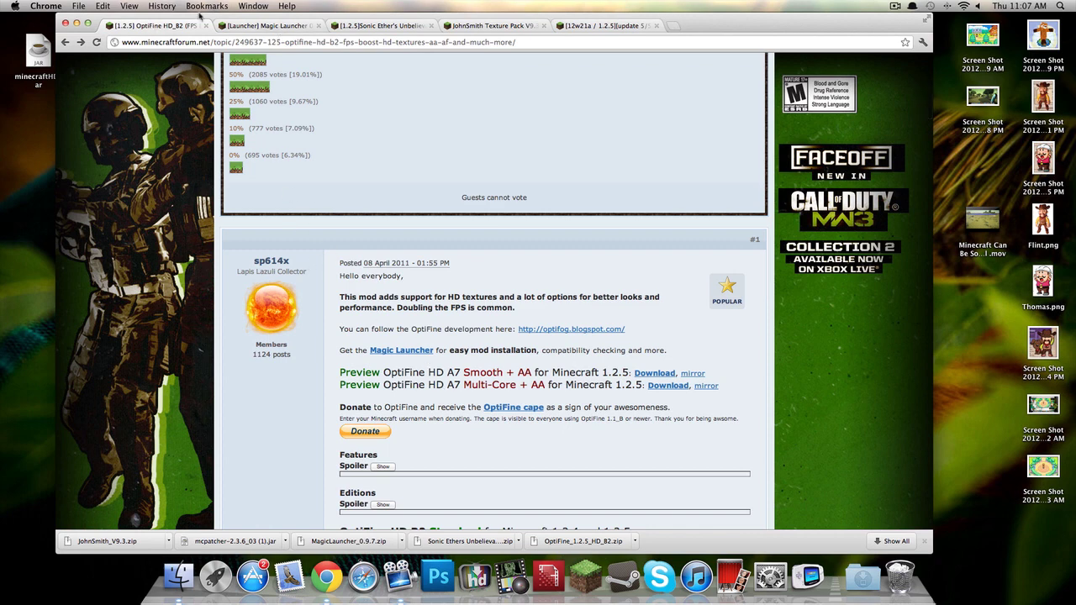
click(205, 26)
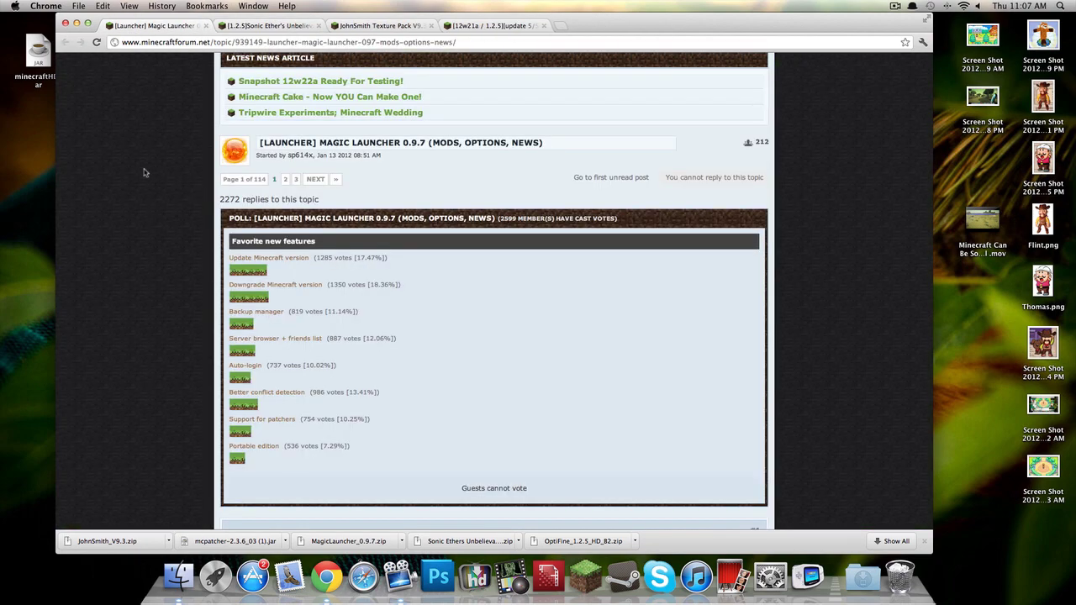
- Examine the Magic Launcher 0.9.7 thread, including its feature list and the download links for Windows, Mac and Linux
scroll(148, 217, up, 3)
scroll(144, 202, down, 3)
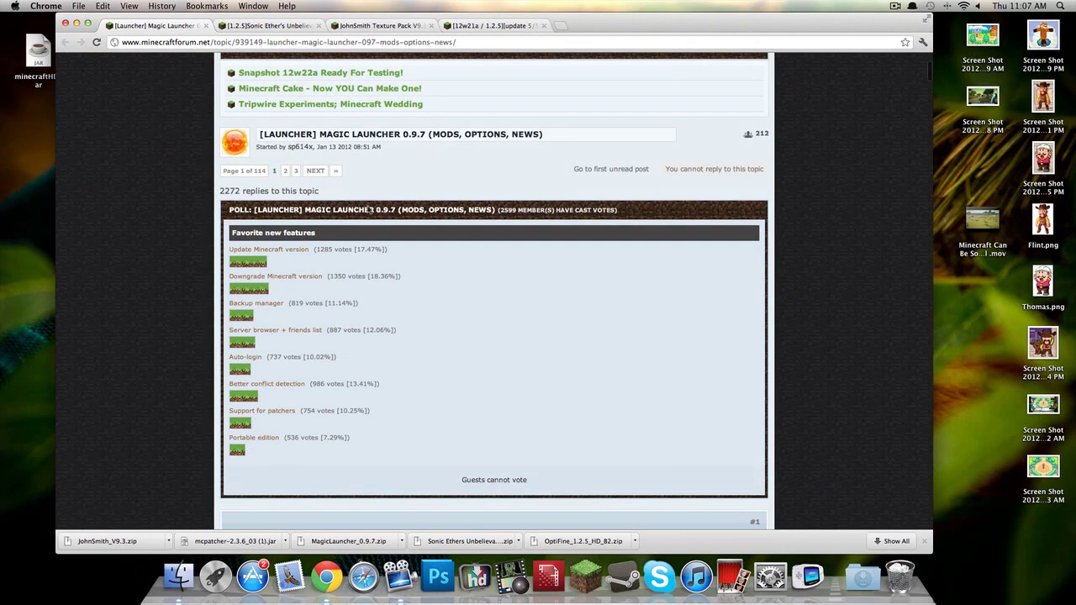
scroll(185, 244, down, 5)
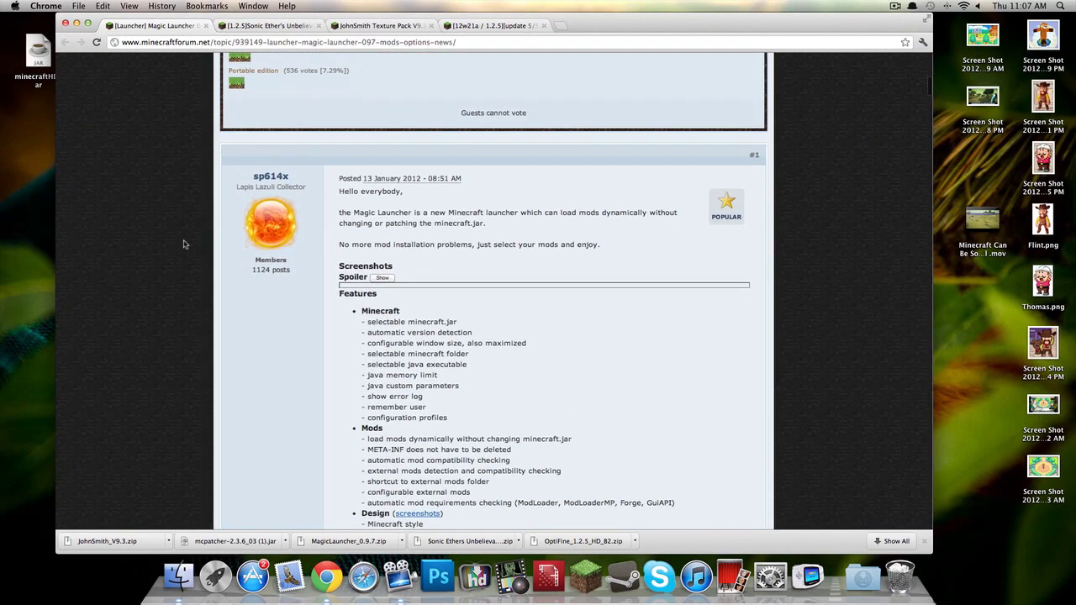
scroll(185, 244, down, 5)
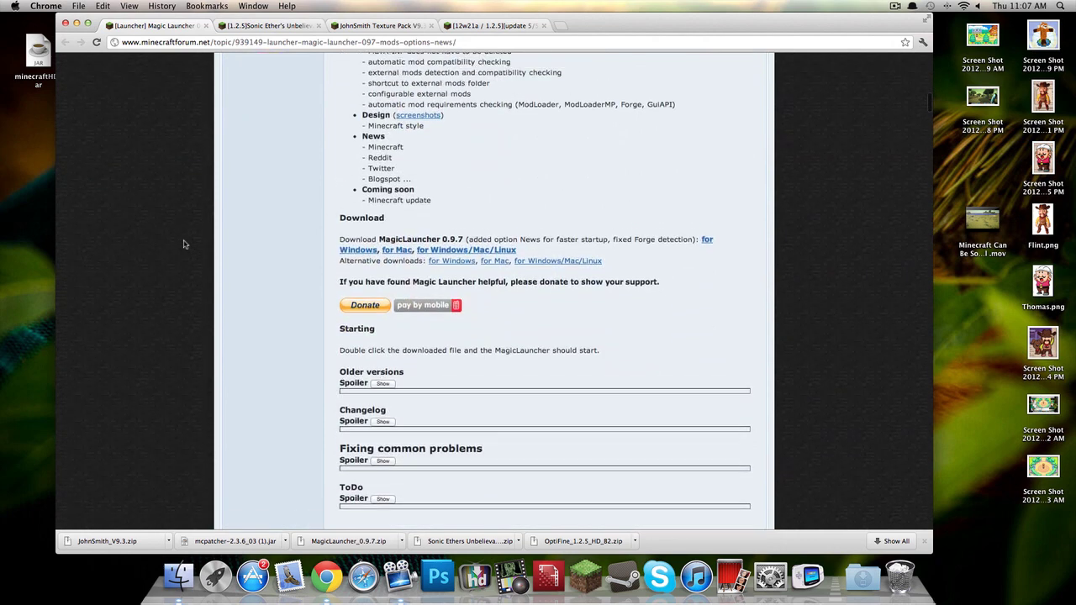
scroll(185, 244, up, 1)
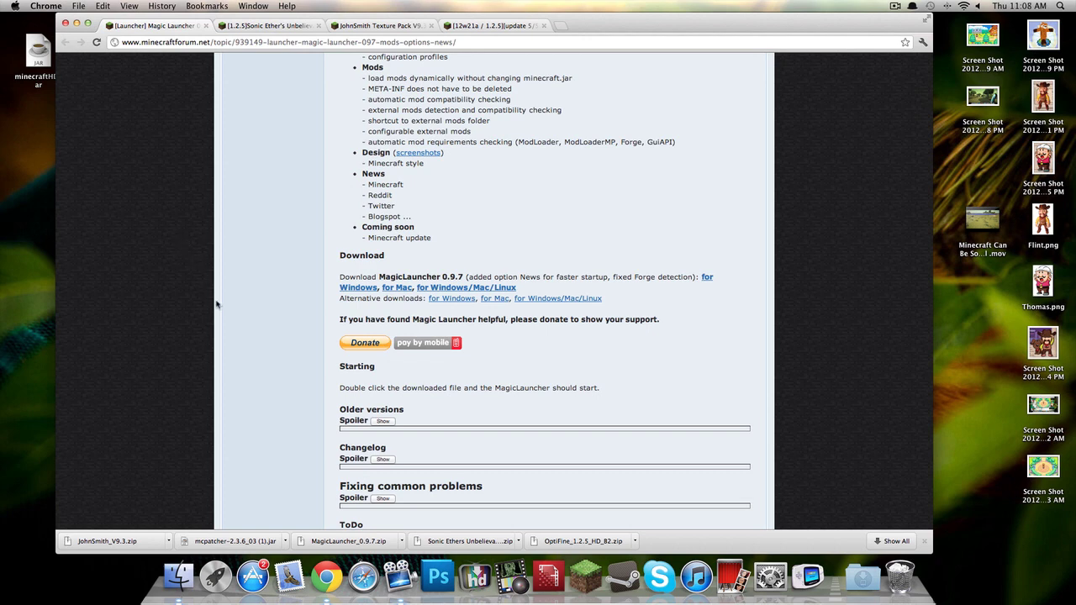
scroll(218, 305, down, 1)
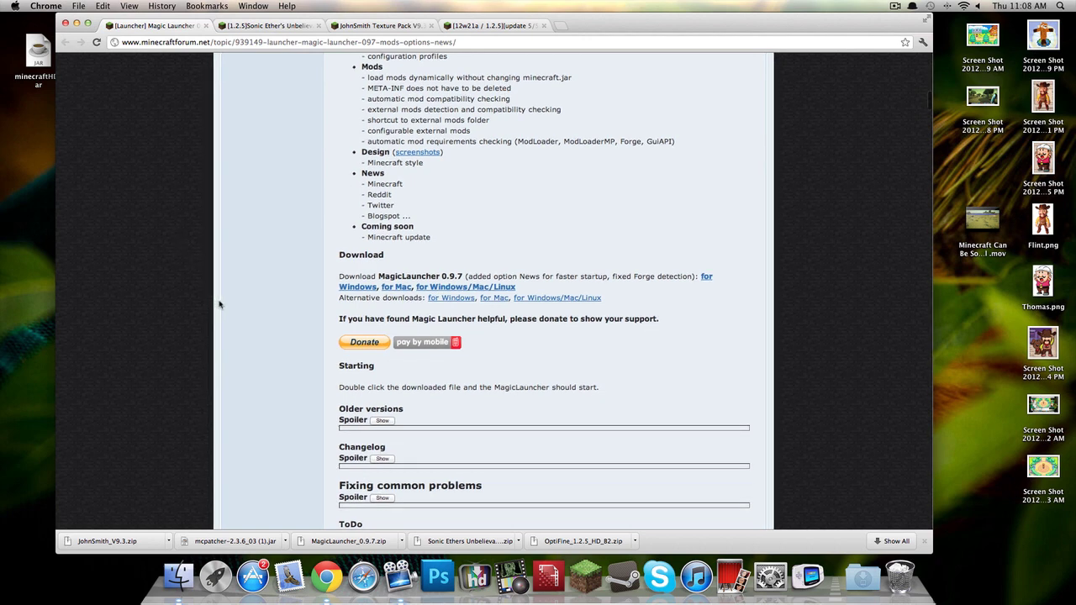
scroll(290, 294, down, 5)
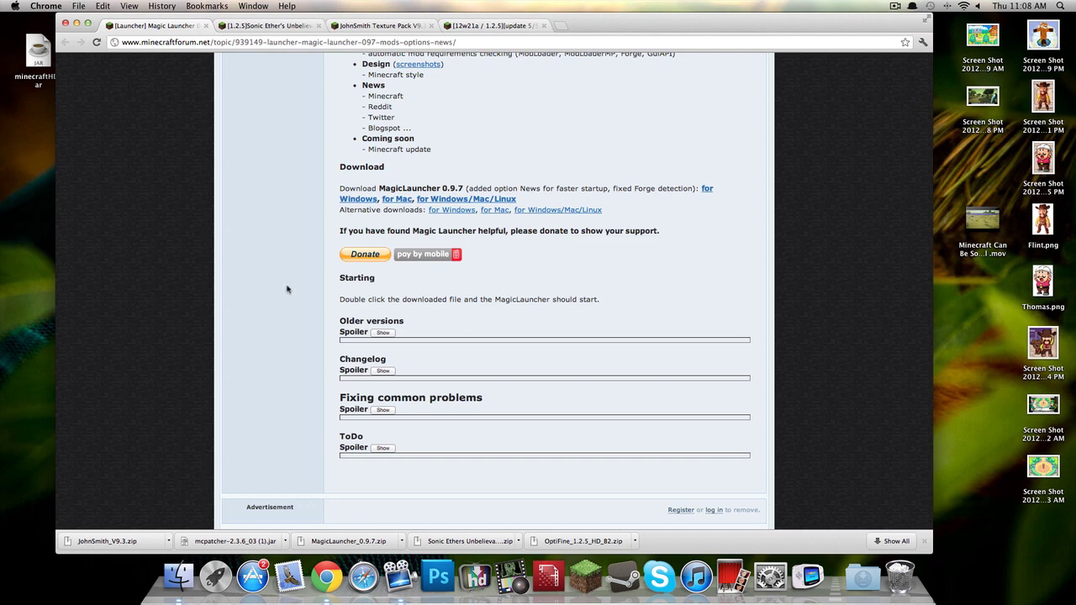
- Open the Sonic Ether's Unbelievable Shaders thread and examine its opening post, from the v1.2.5 v08 notices to the preview images
click(264, 26)
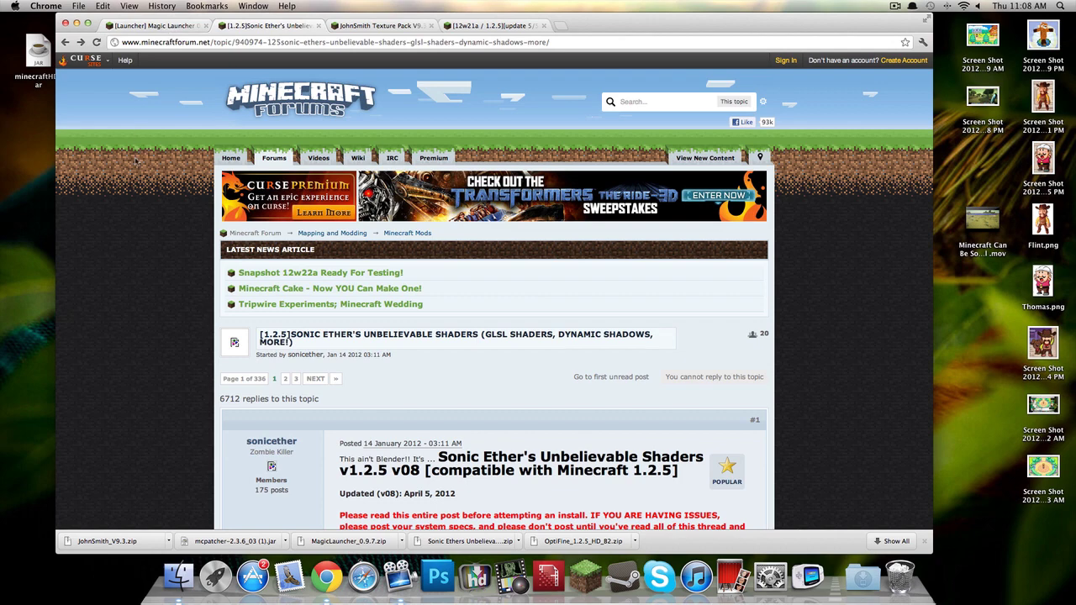
scroll(136, 164, down, 3)
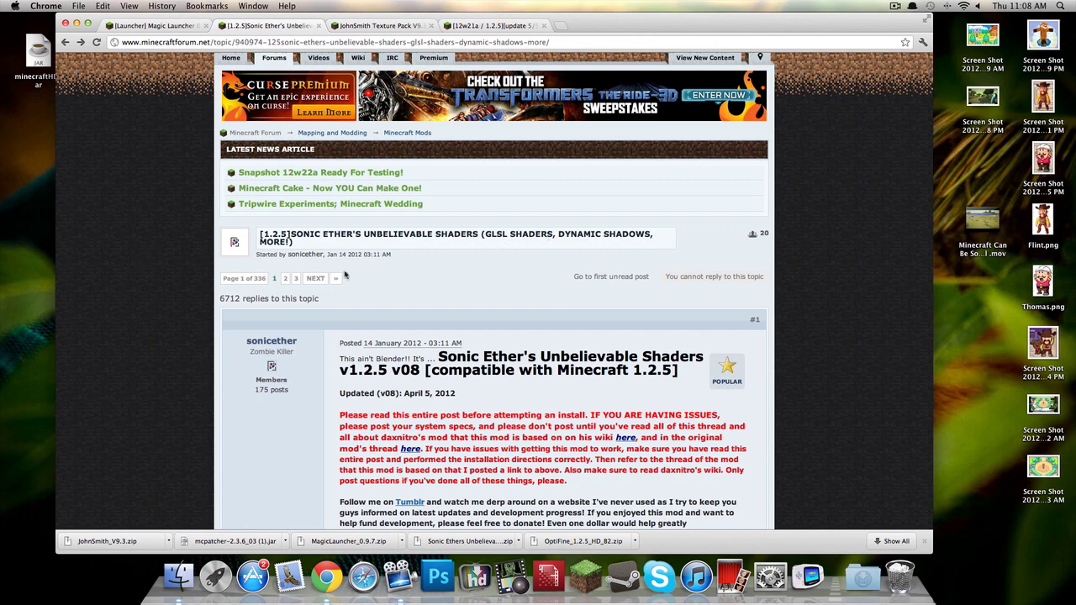
scroll(180, 239, down, 3)
scroll(179, 239, down, 2)
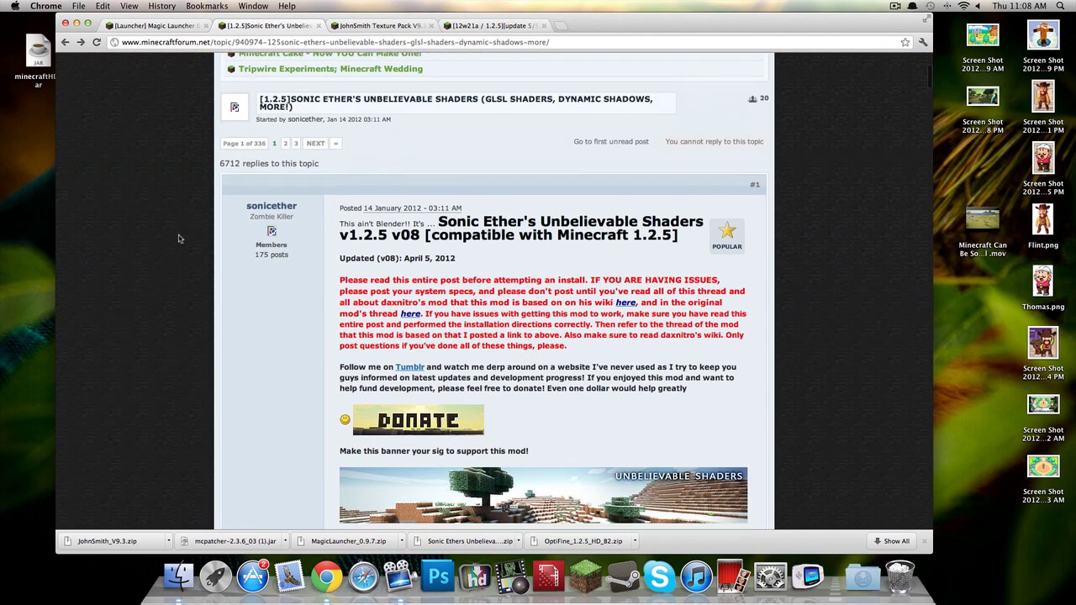
scroll(179, 239, down, 6)
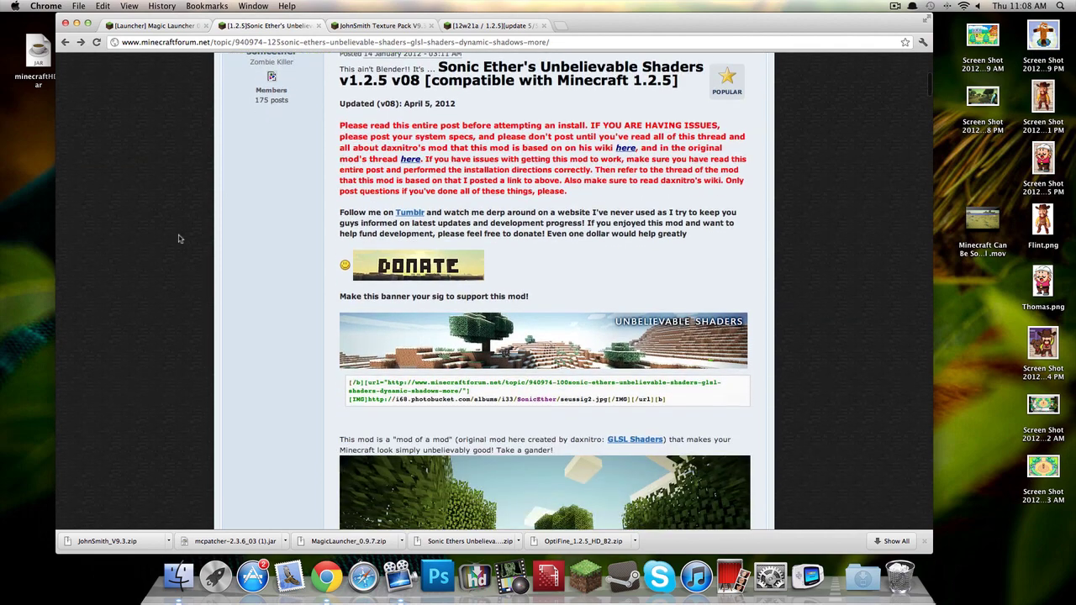
scroll(178, 239, down, 8)
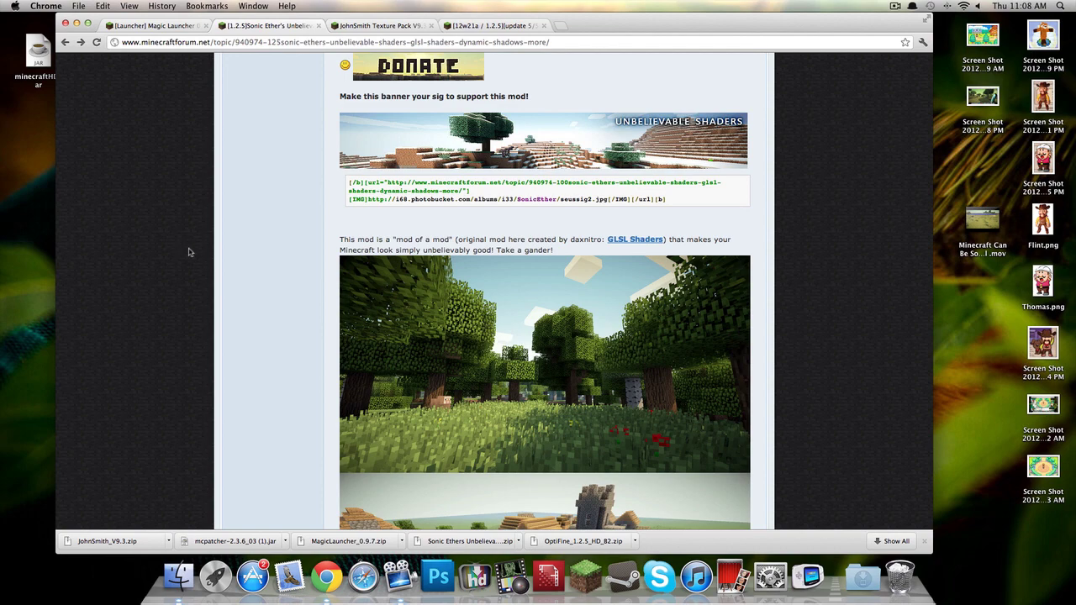
scroll(593, 168, down, 2)
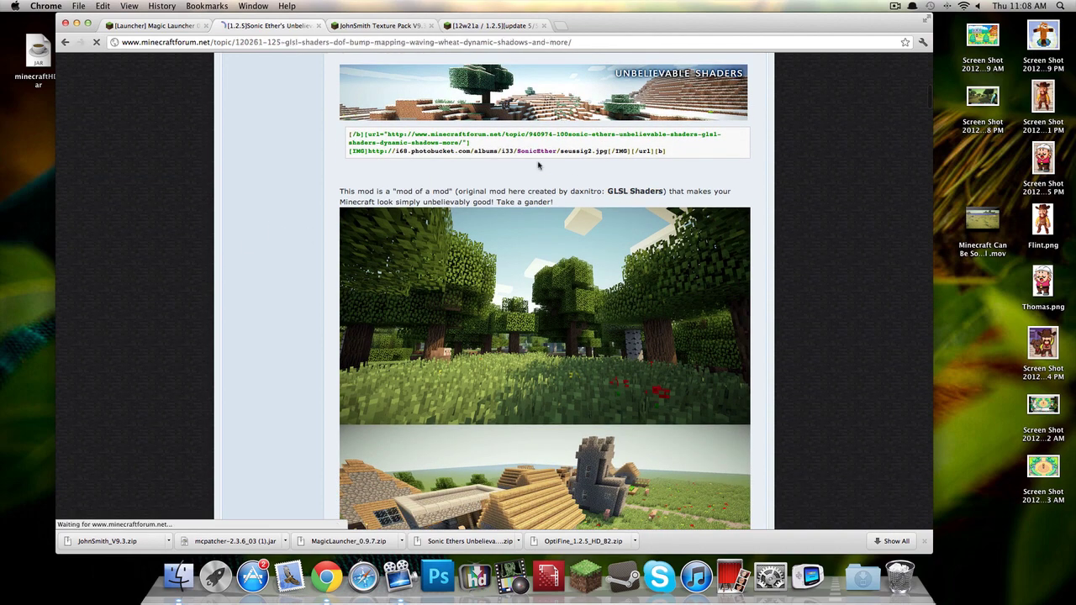
- Open the original GLSL Shaders thread by daxnitro and examine its description and the 1.2.5 downloads for Windows and everyone else
click(633, 192)
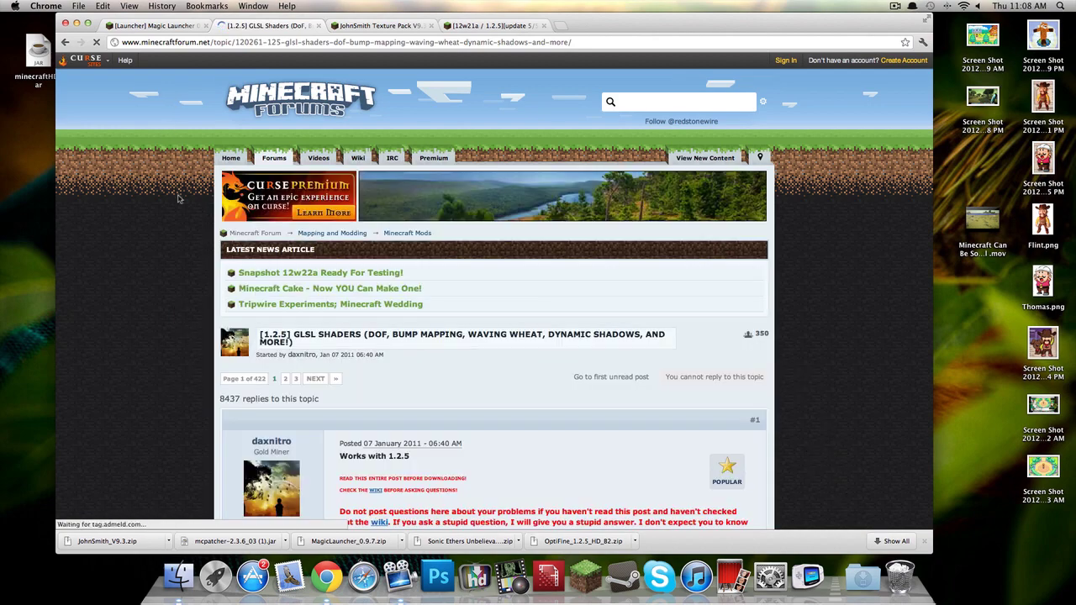
scroll(178, 198, down, 10)
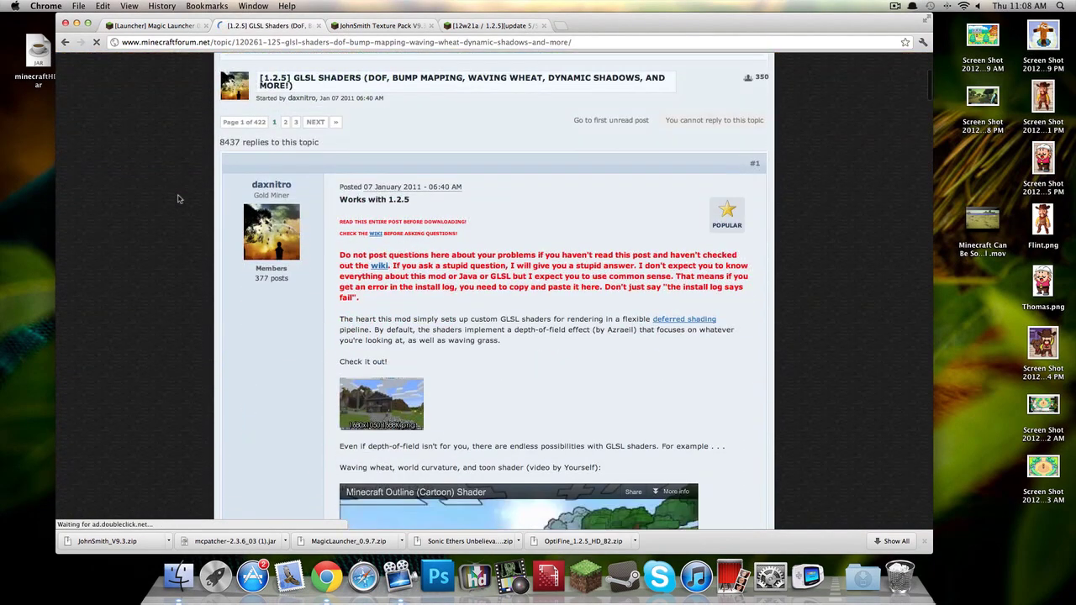
scroll(178, 199, down, 10)
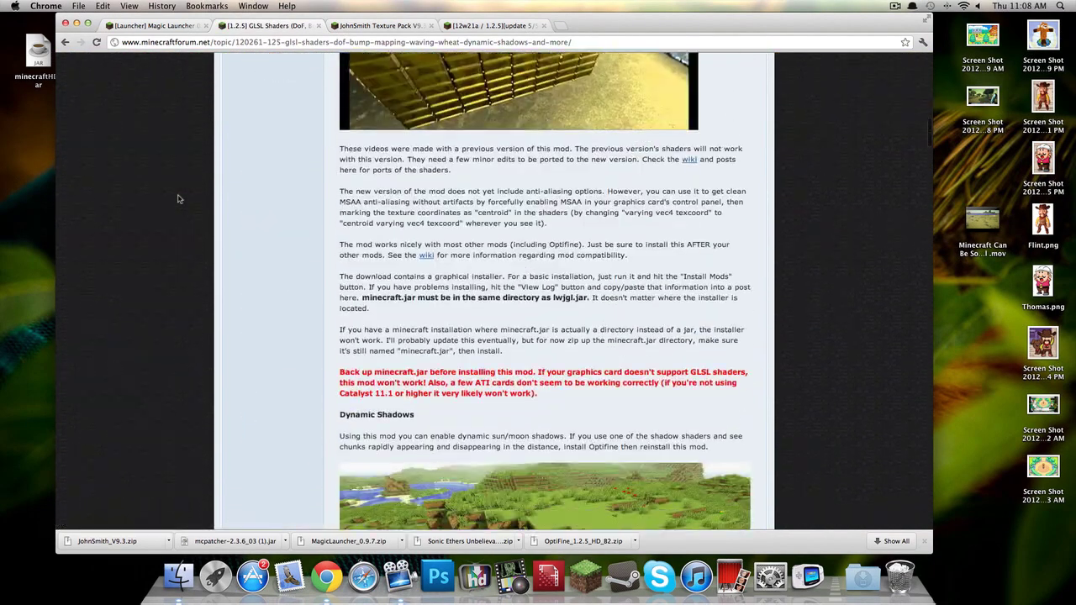
scroll(178, 199, down, 5)
scroll(178, 199, down, 2)
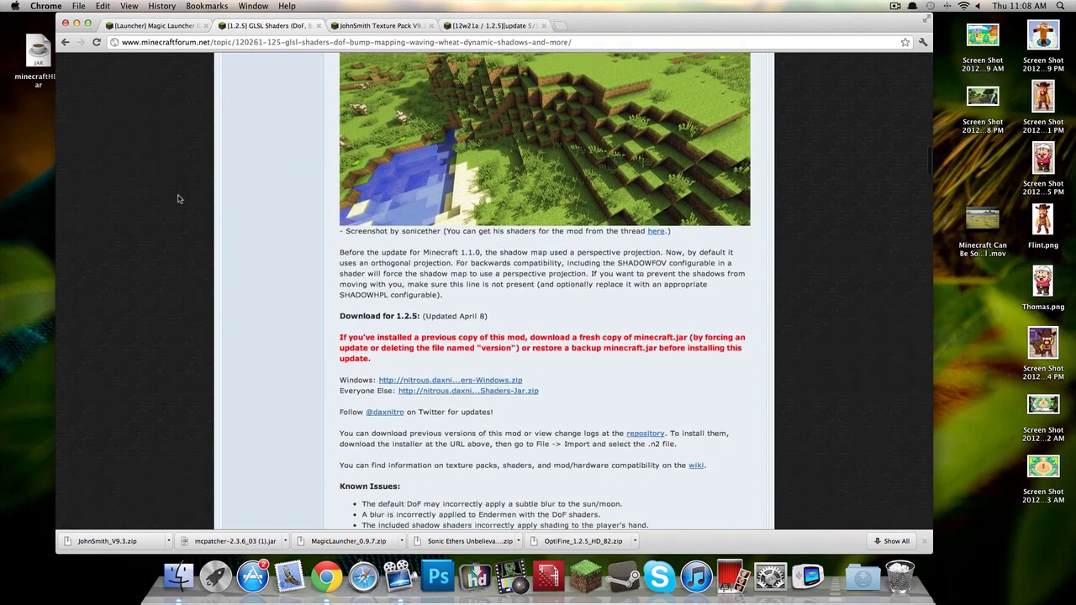
- Return to the Sonic Ether's shaders thread and examine the changelog, known issues, CORE downloads and v08 shader configurations
click(66, 42)
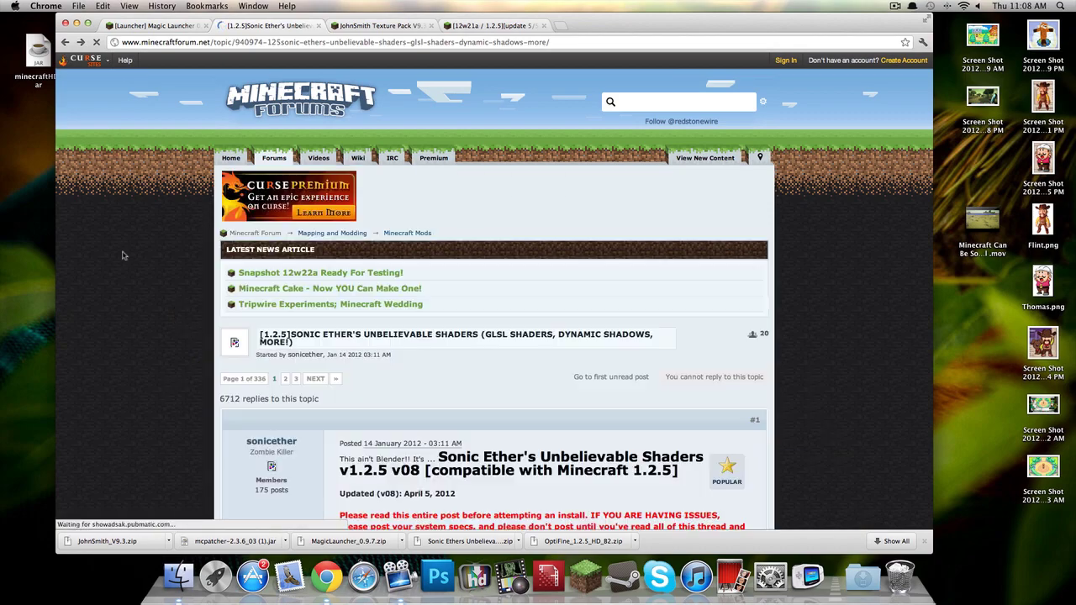
scroll(120, 258, down, 10)
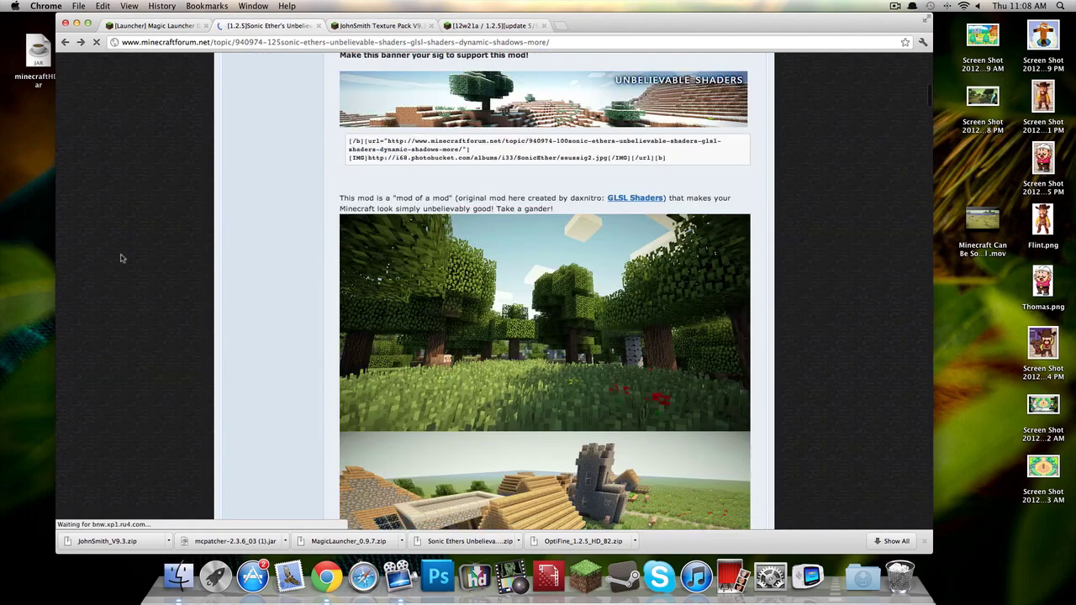
scroll(120, 259, down, 15)
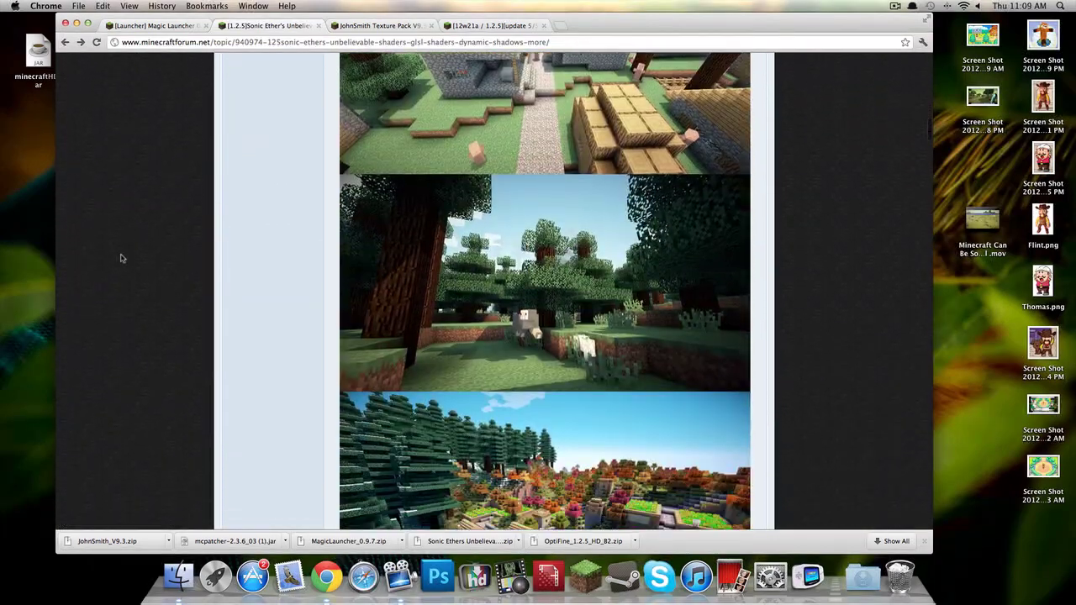
scroll(120, 258, down, 3)
scroll(121, 258, down, 5)
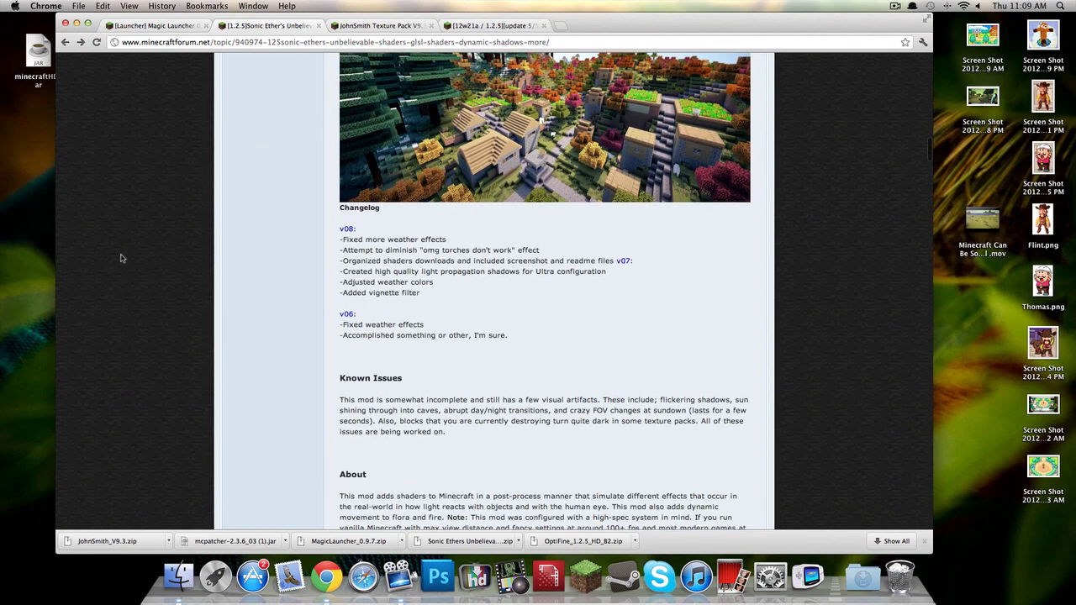
scroll(120, 258, down, 5)
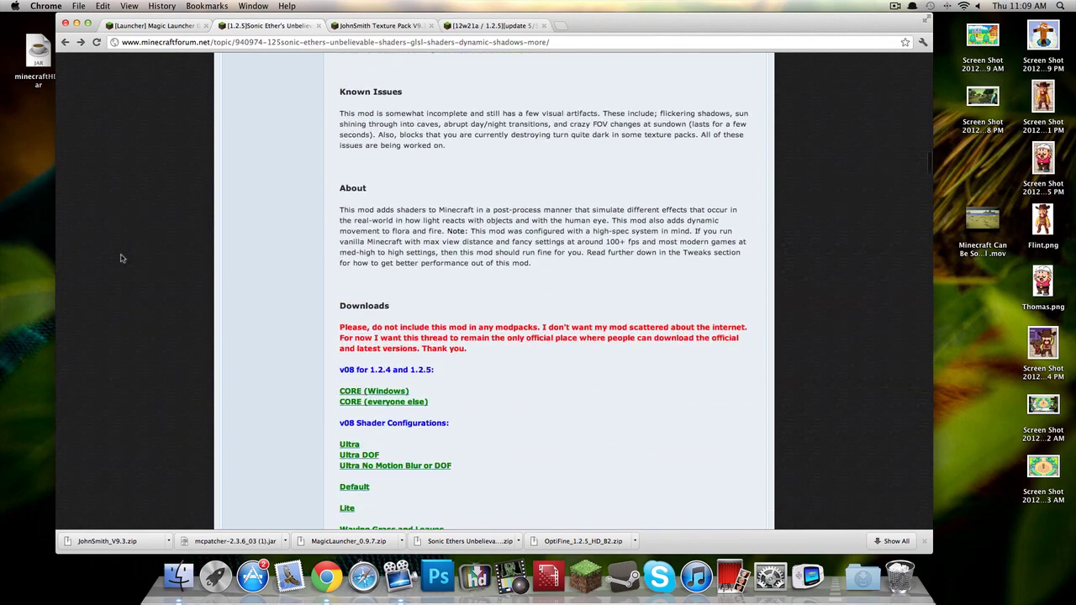
scroll(152, 296, down, 1)
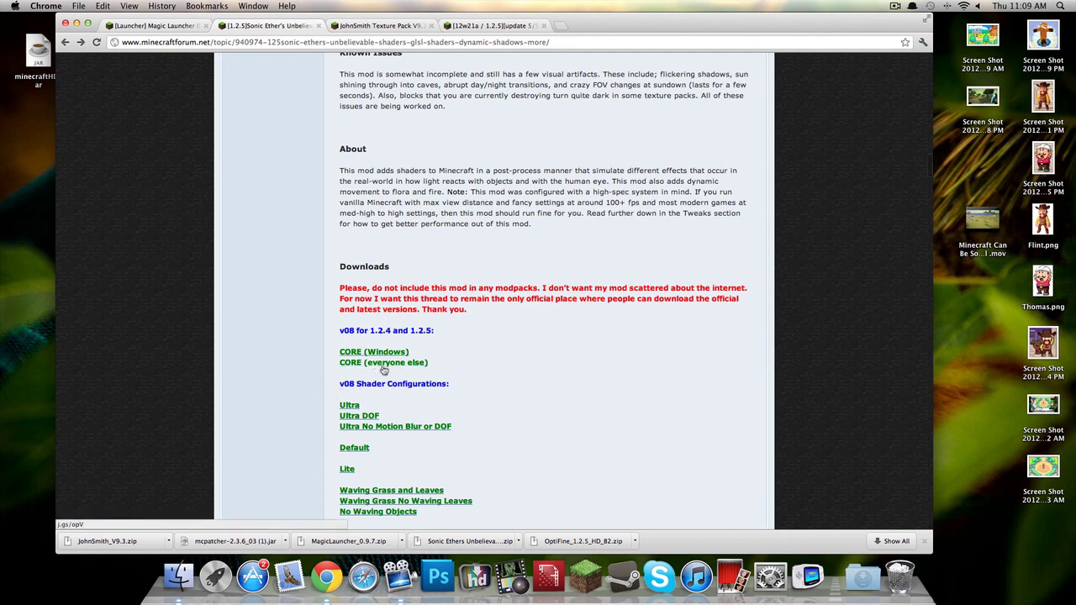
scroll(434, 371, down, 1)
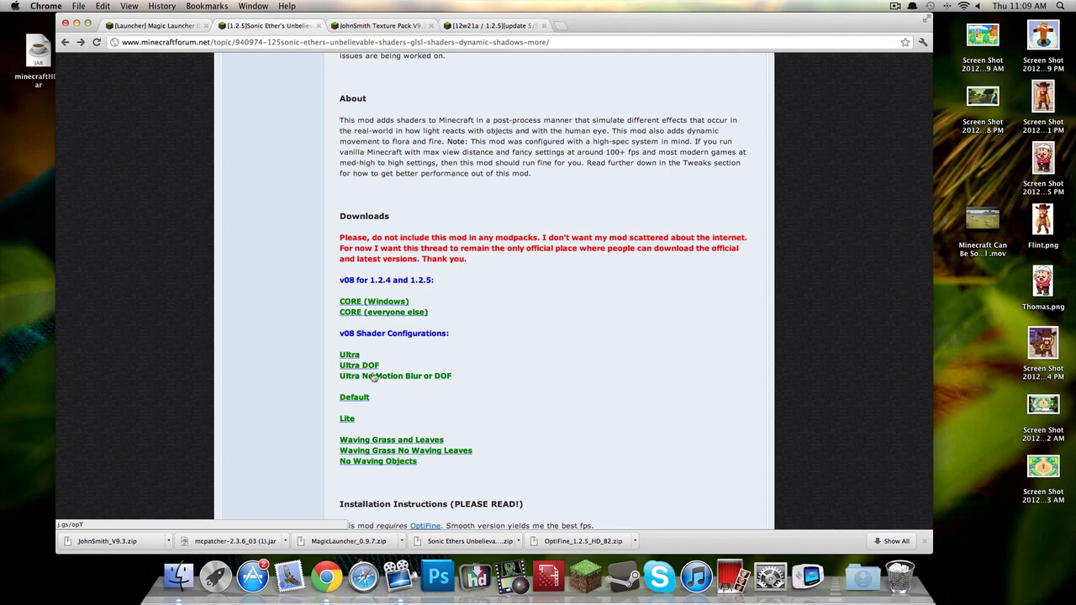
scroll(281, 384, down, 1)
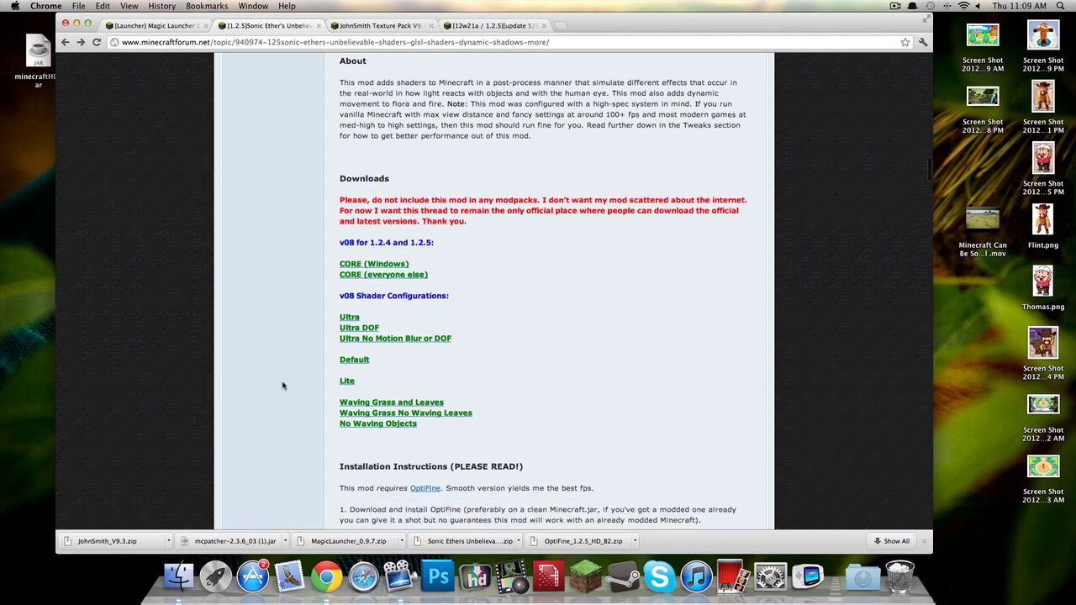
- Read the shader installation instructions, from installing OptiFine to copying the shader configuration files into minecraft.jar
scroll(283, 385, down, 6)
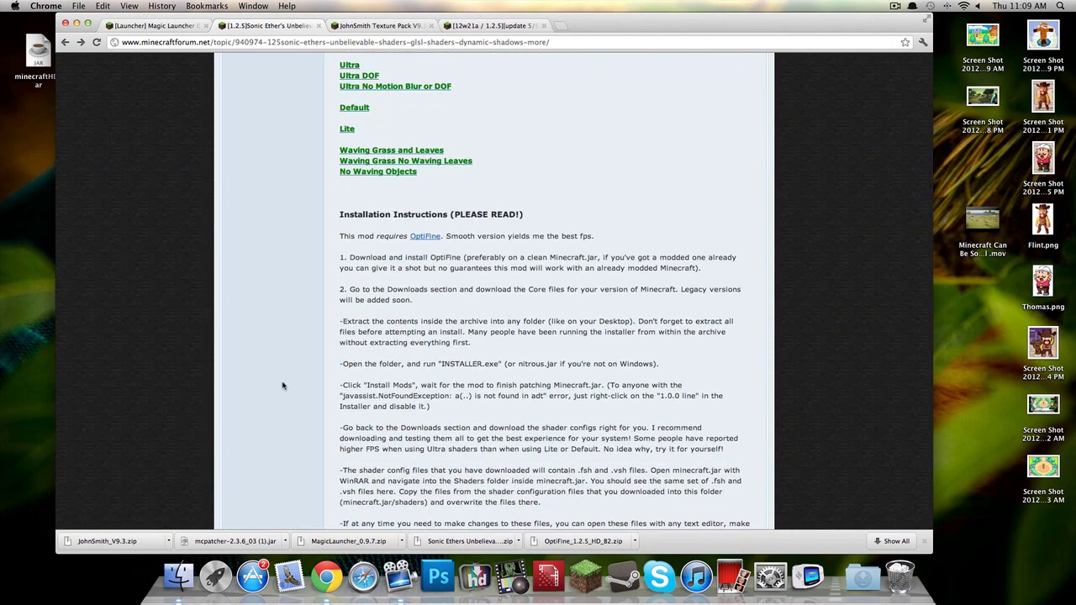
scroll(283, 385, down, 1)
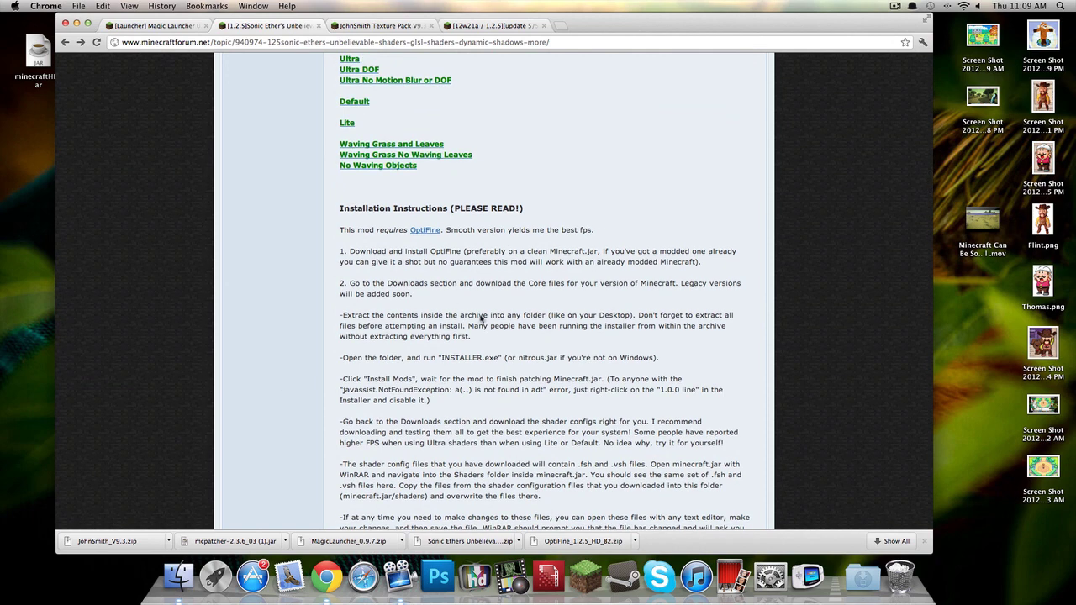
scroll(335, 377, down, 2)
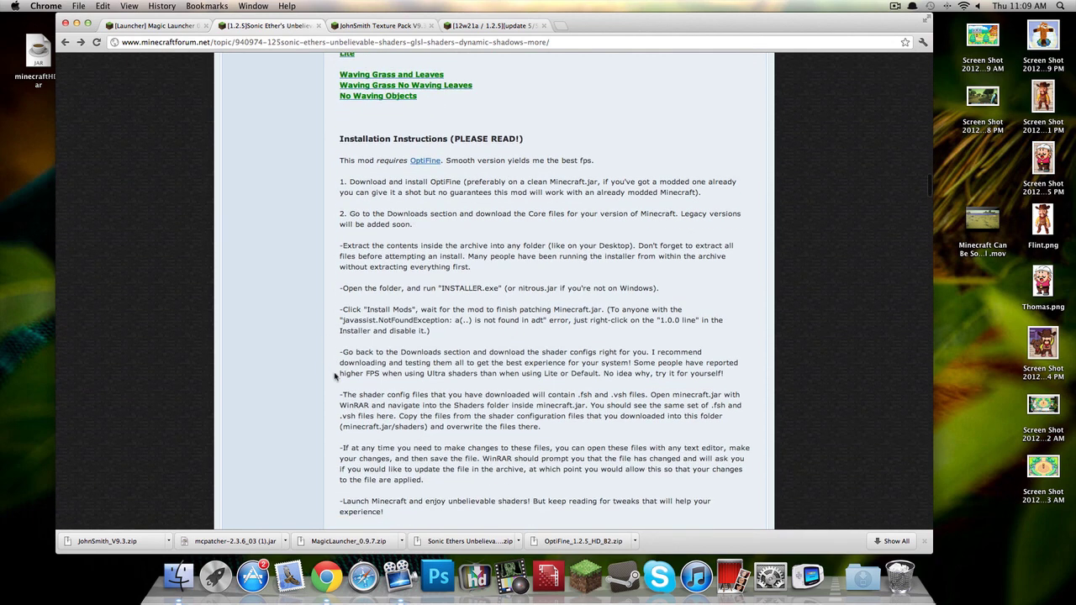
- Examine the JohnSmith Texture Pack V9.3 thread, including the latest version download, the MCPatcher requirement, Flying Sheep's Customizer and the credits
click(357, 27)
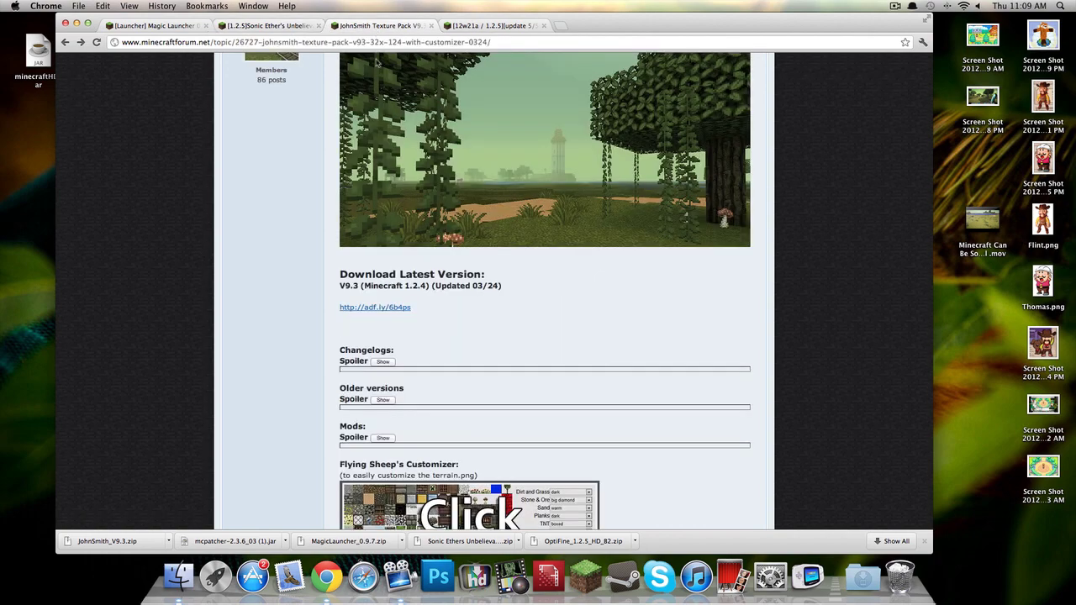
scroll(286, 148, up, 5)
scroll(168, 205, down, 3)
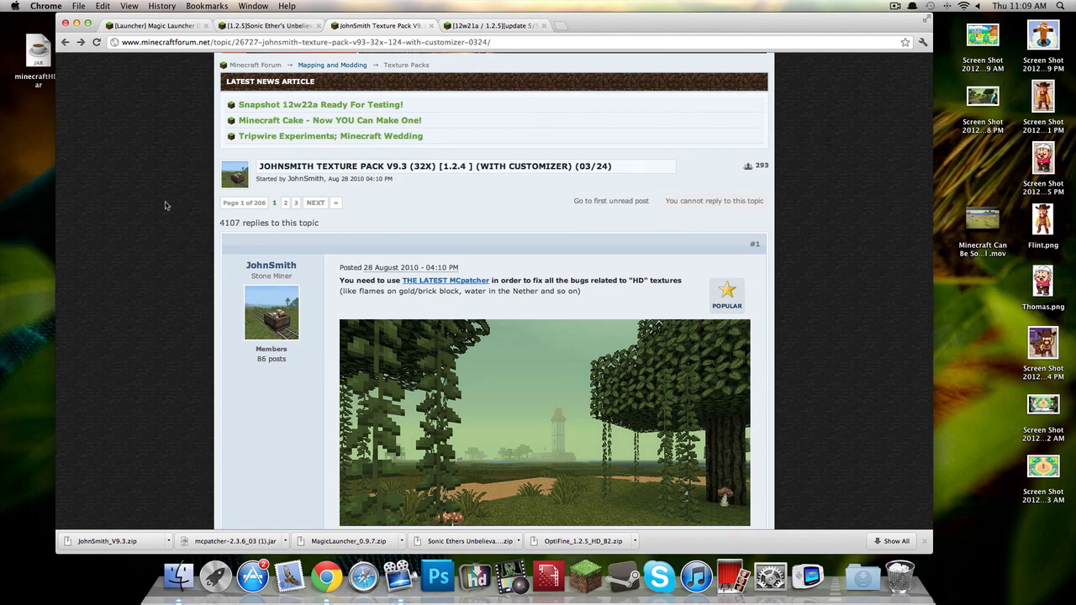
scroll(165, 205, down, 5)
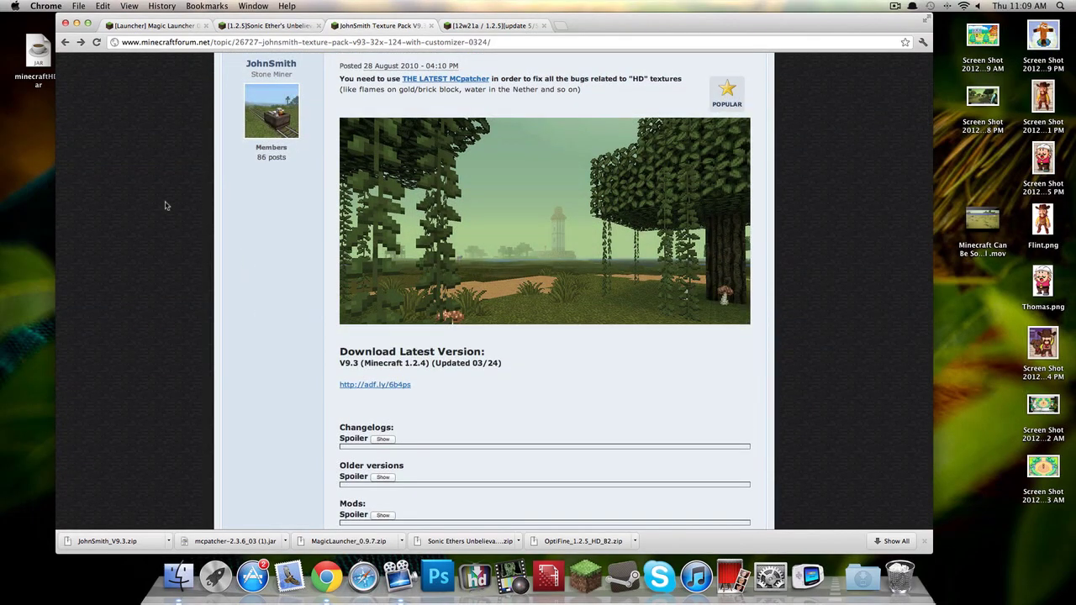
scroll(166, 206, down, 6)
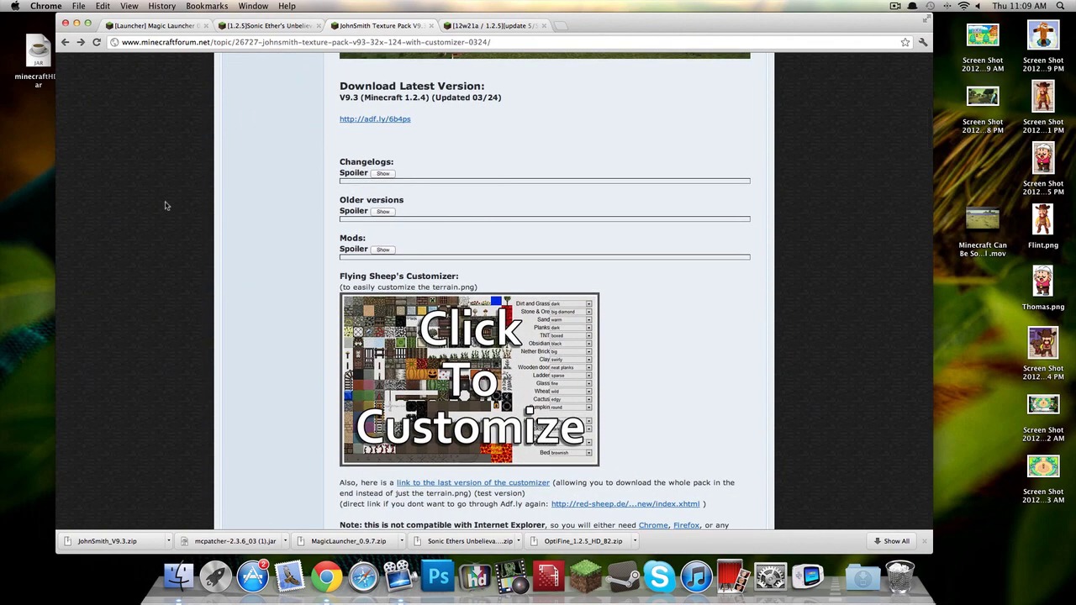
scroll(165, 205, down, 7)
scroll(227, 242, down, 8)
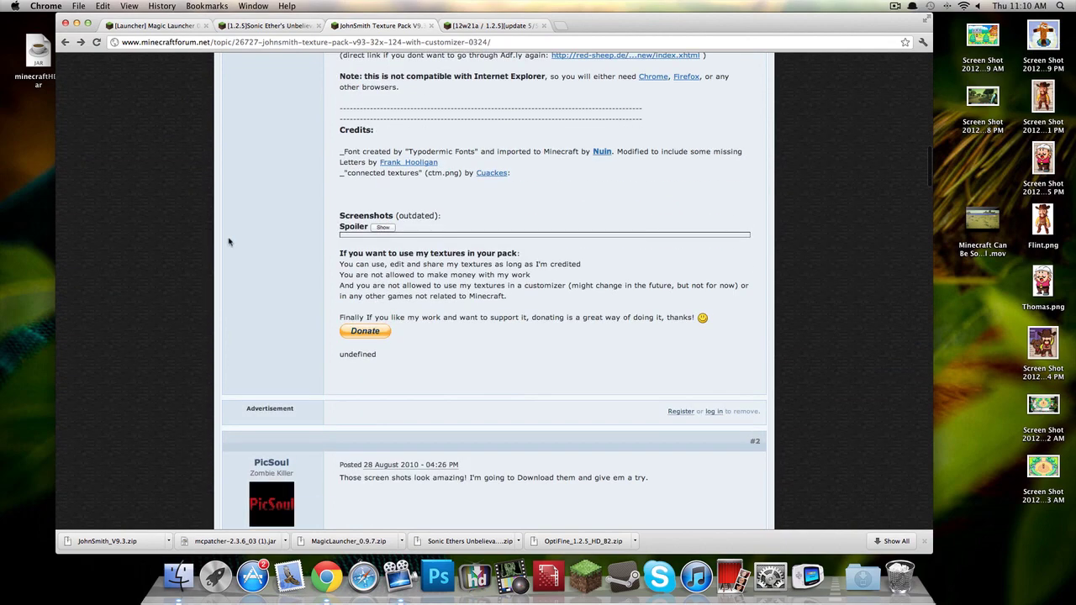
scroll(187, 179, up, 3)
scroll(187, 178, up, 6)
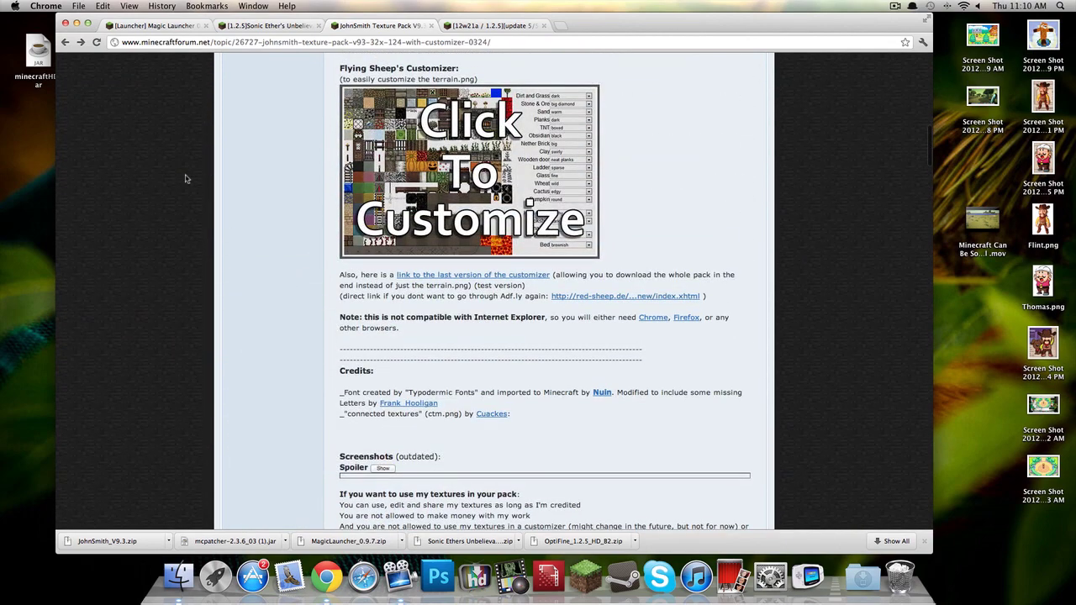
scroll(186, 178, up, 12)
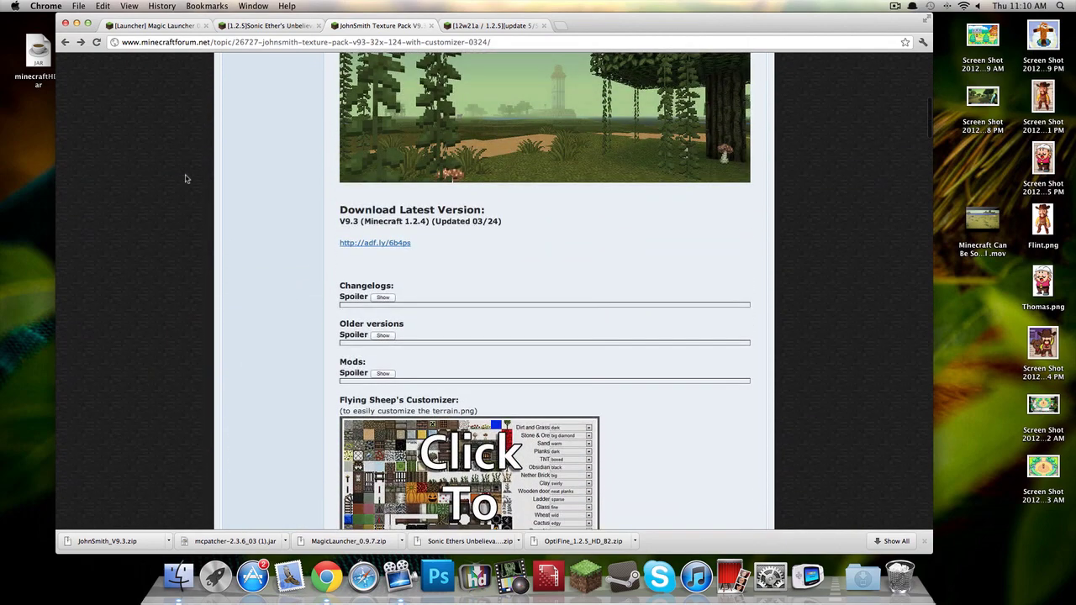
scroll(186, 179, up, 4)
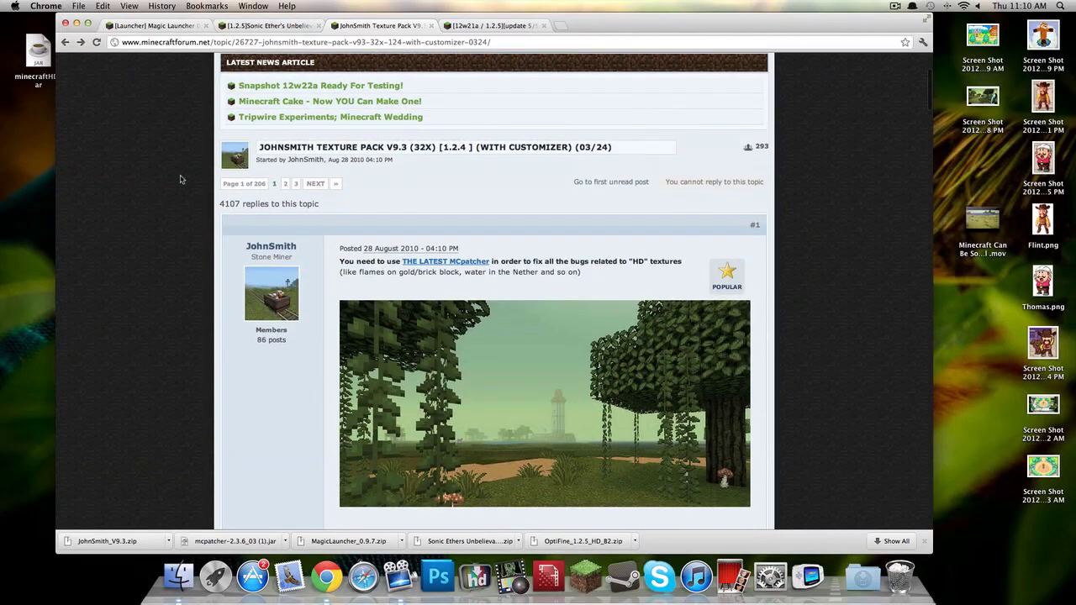
- Examine the MCPatcher HD Fix 2.3.6_03 thread, including its features, basic patching instructions and the downloads for Windows and all other platforms
click(493, 26)
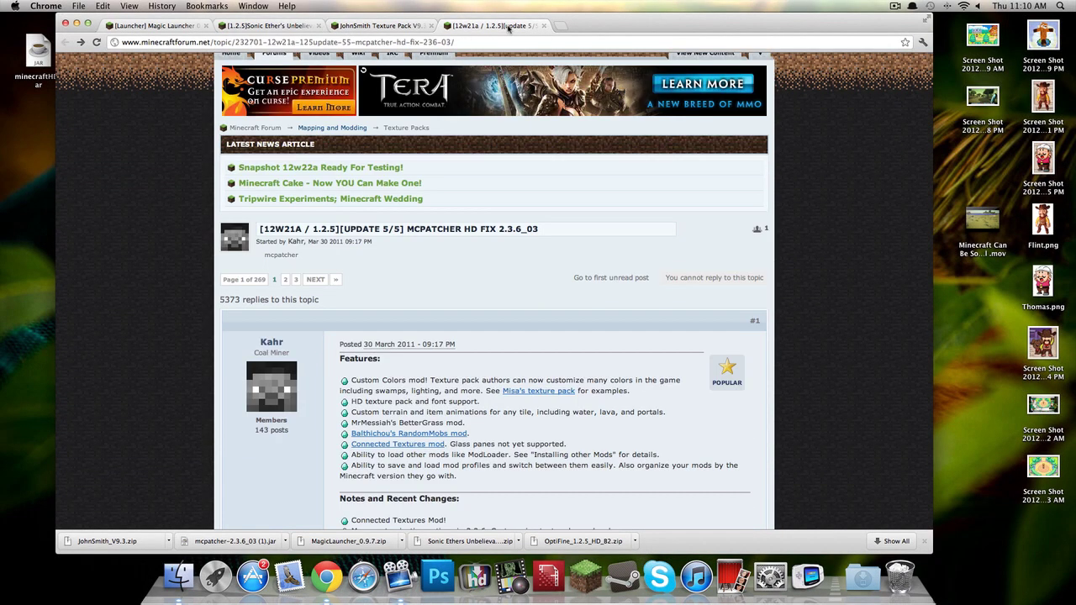
scroll(122, 196, down, 1)
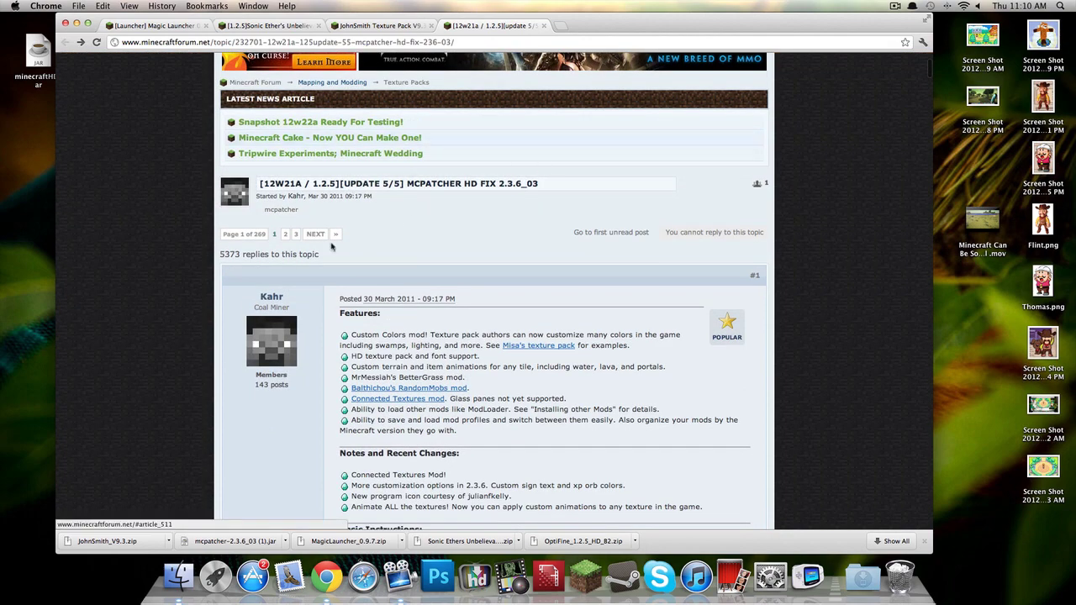
scroll(187, 271, down, 4)
scroll(186, 270, down, 6)
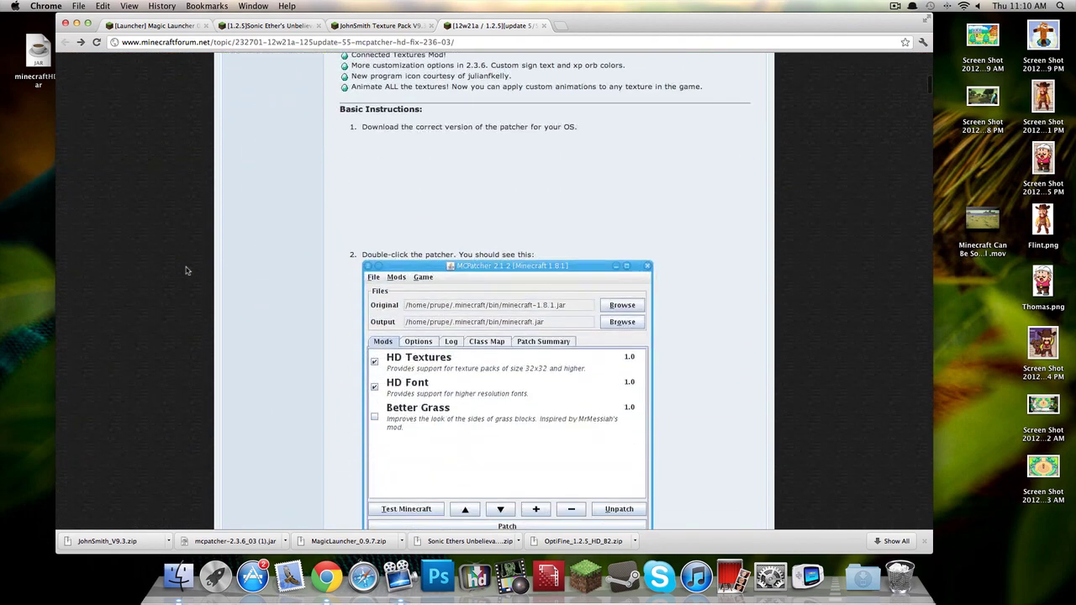
scroll(186, 271, down, 2)
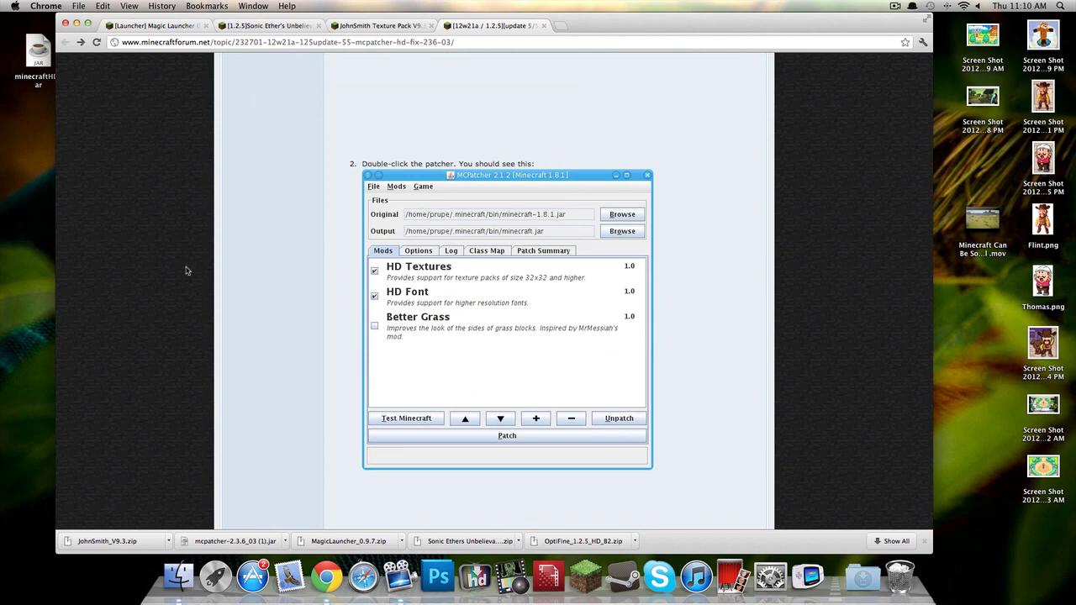
scroll(187, 271, down, 7)
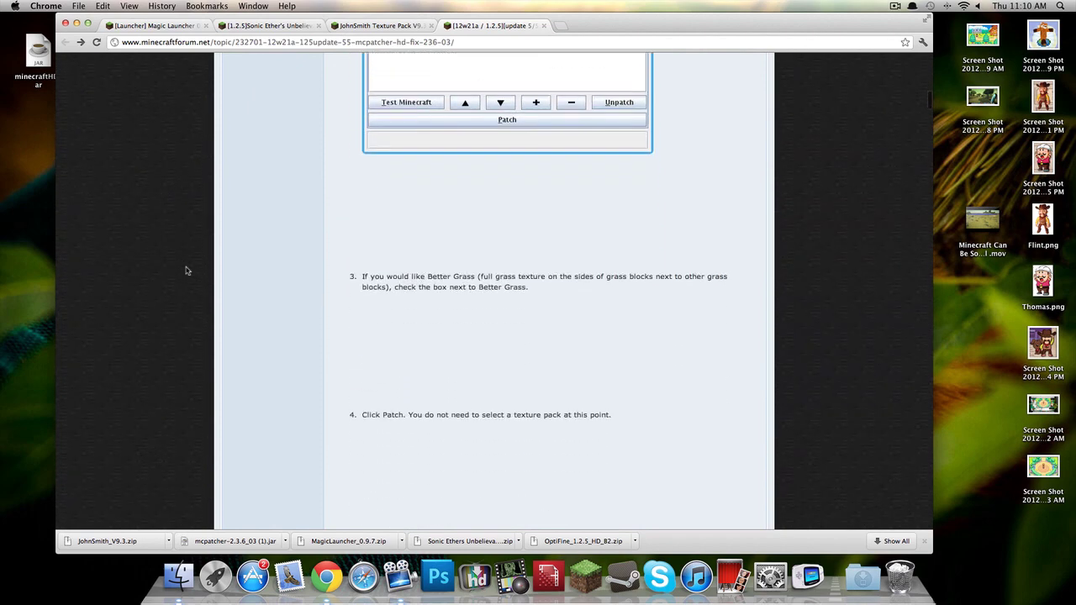
scroll(187, 271, down, 13)
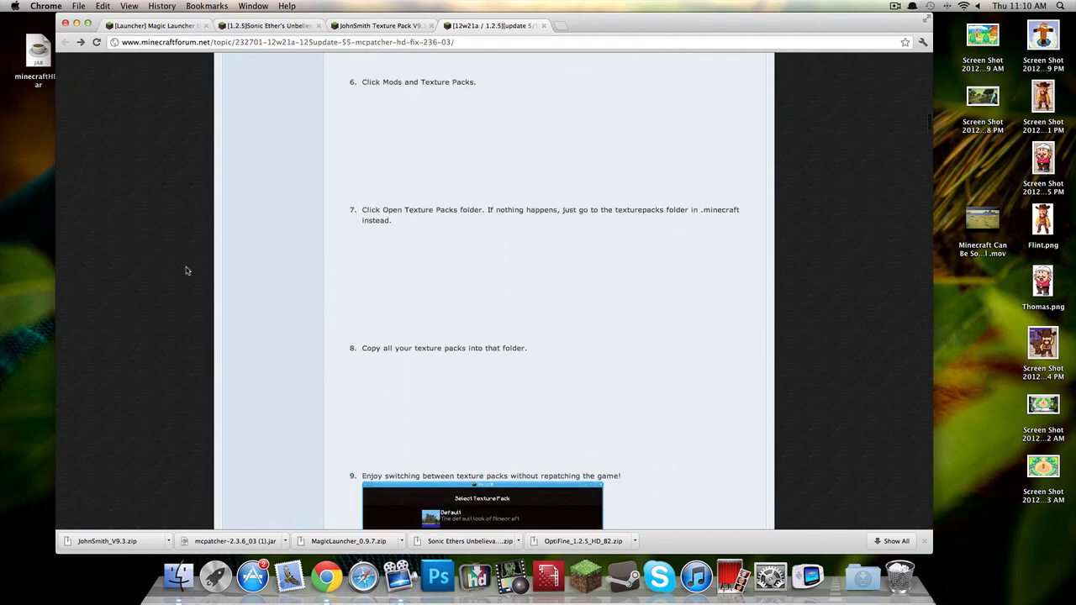
scroll(186, 271, down, 10)
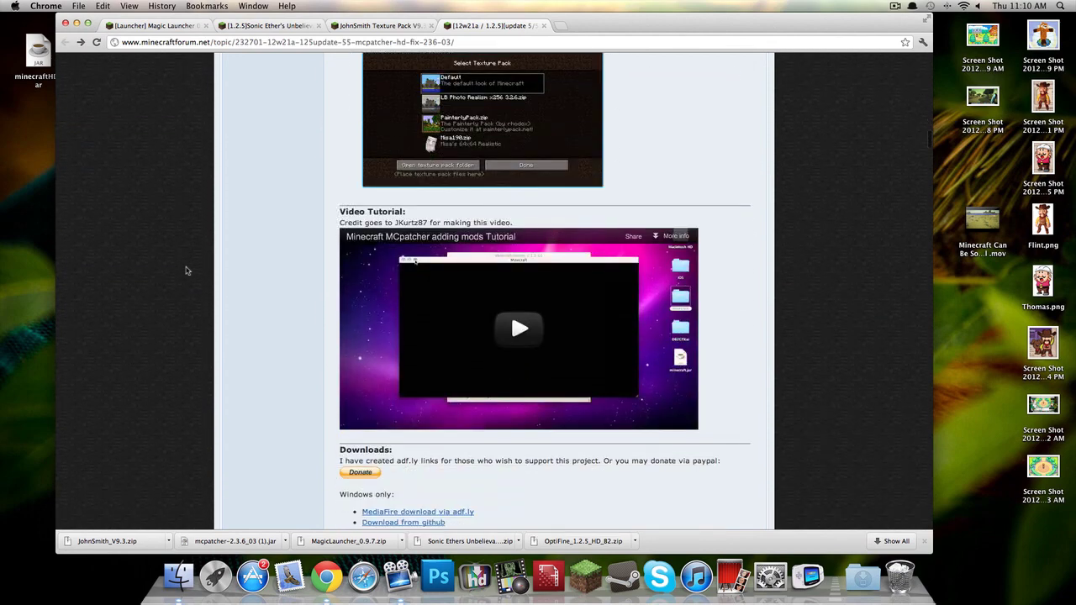
scroll(186, 271, down, 3)
scroll(187, 271, down, 1)
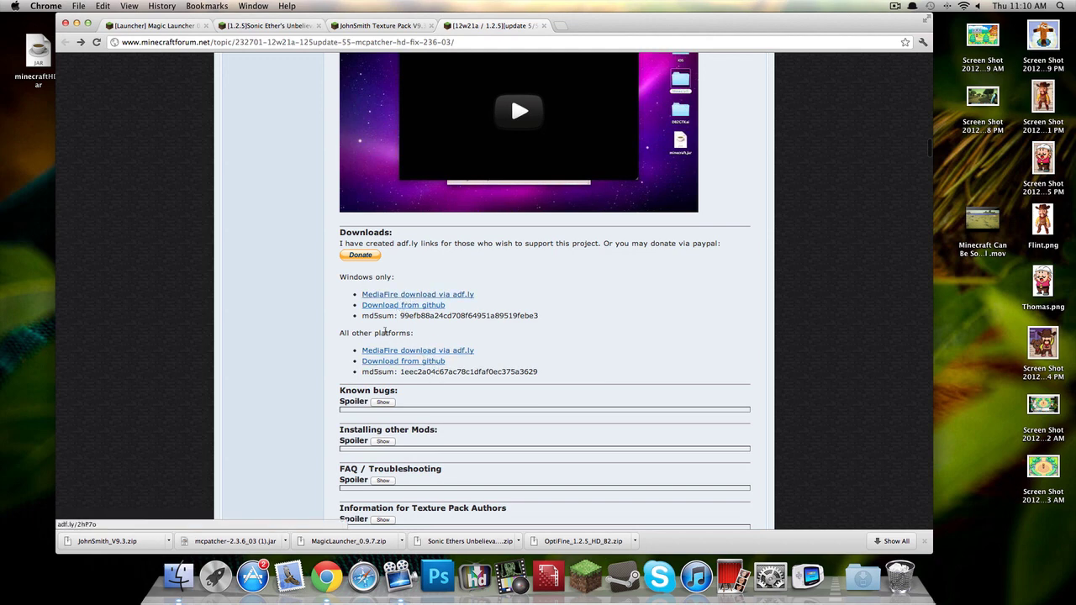
scroll(266, 293, down, 2)
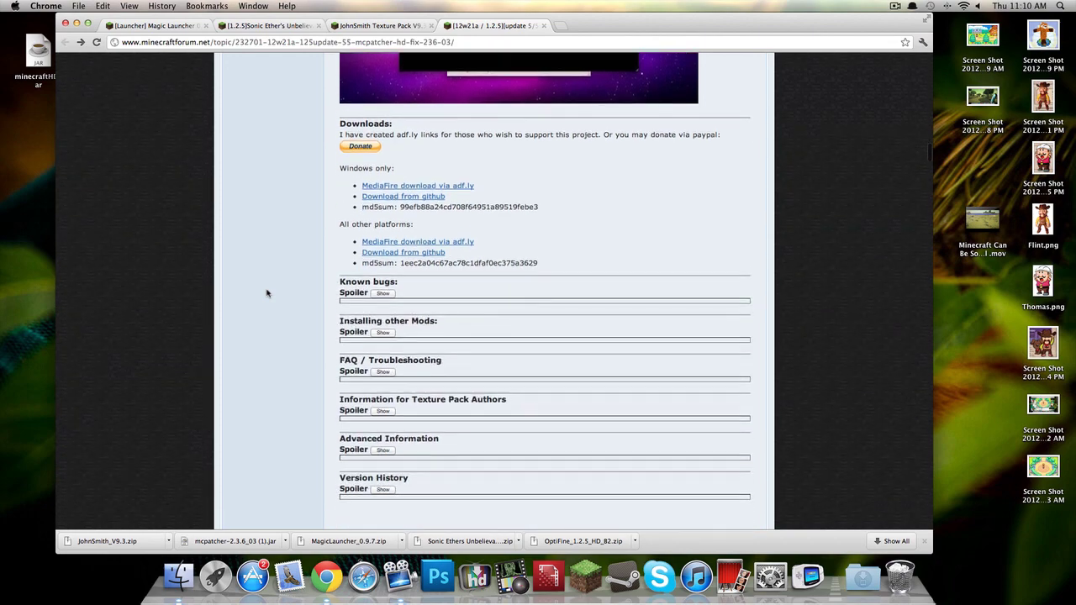
scroll(266, 293, up, 20)
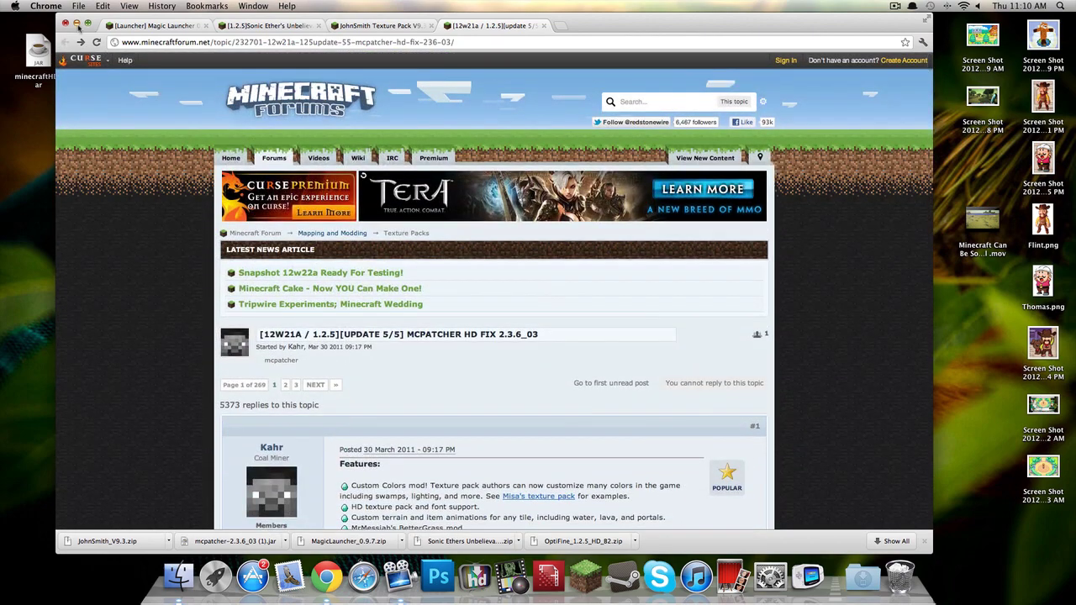
- Minimize the browser, open the mods folder from the desktop, and enlarge and reposition its window to show all the downloaded files
click(77, 23)
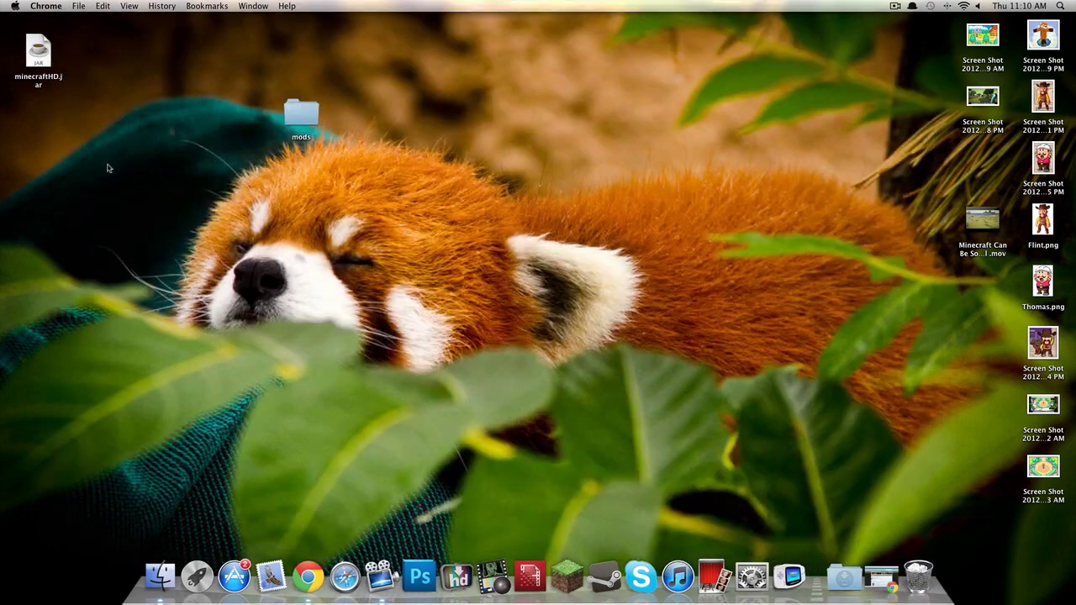
double_click(303, 118)
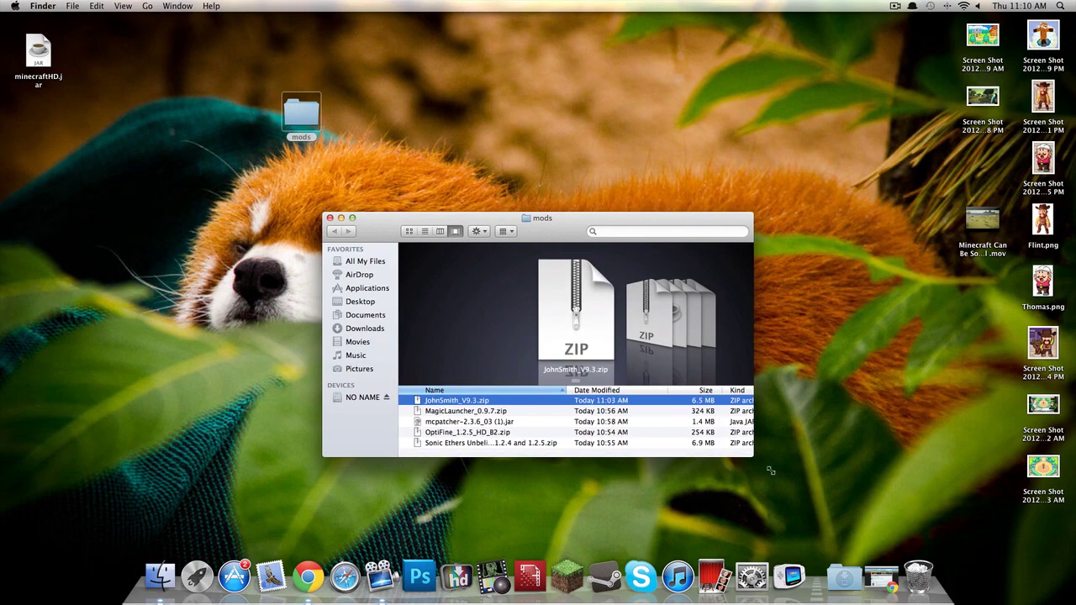
drag(753, 457, 855, 508)
drag(547, 235, 543, 161)
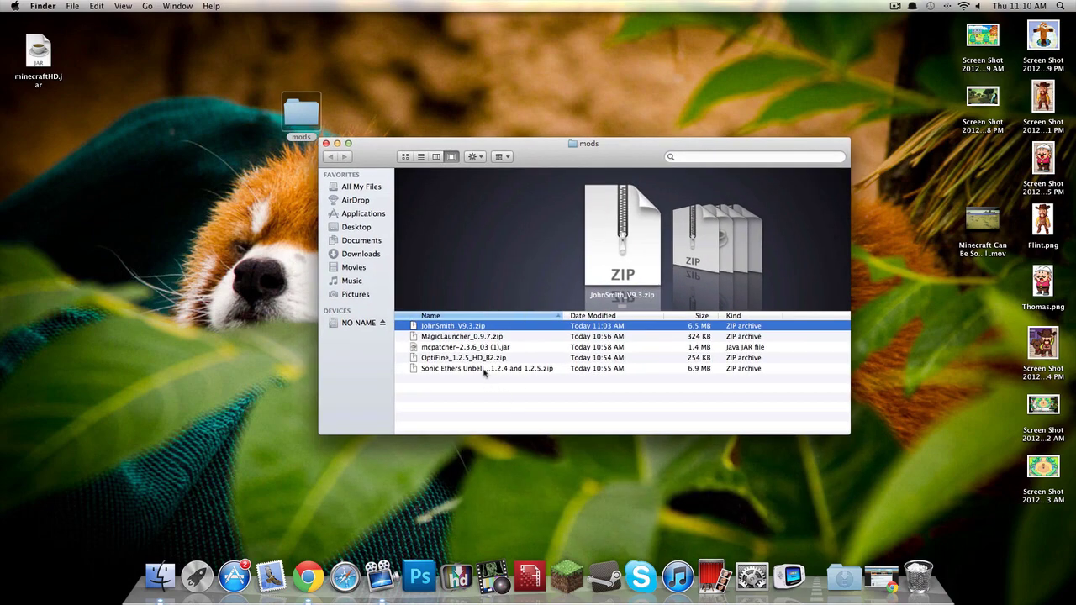
- Extract MagicLauncher_0.9.7.zip in the mods folder and point out the OptiFine and Sonic Ether's shaders archives
click(447, 338)
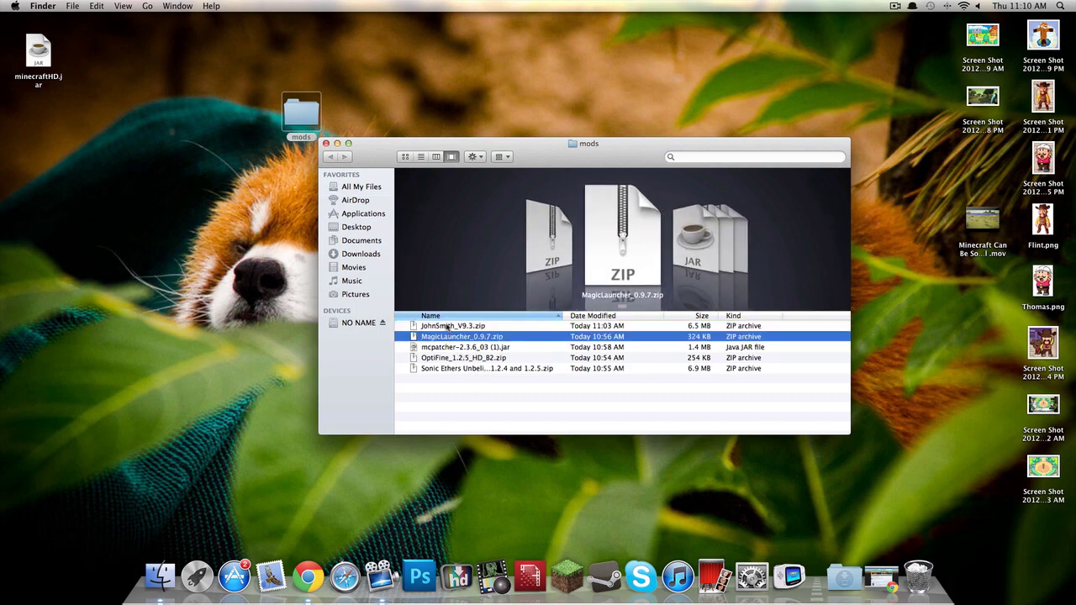
click(455, 329)
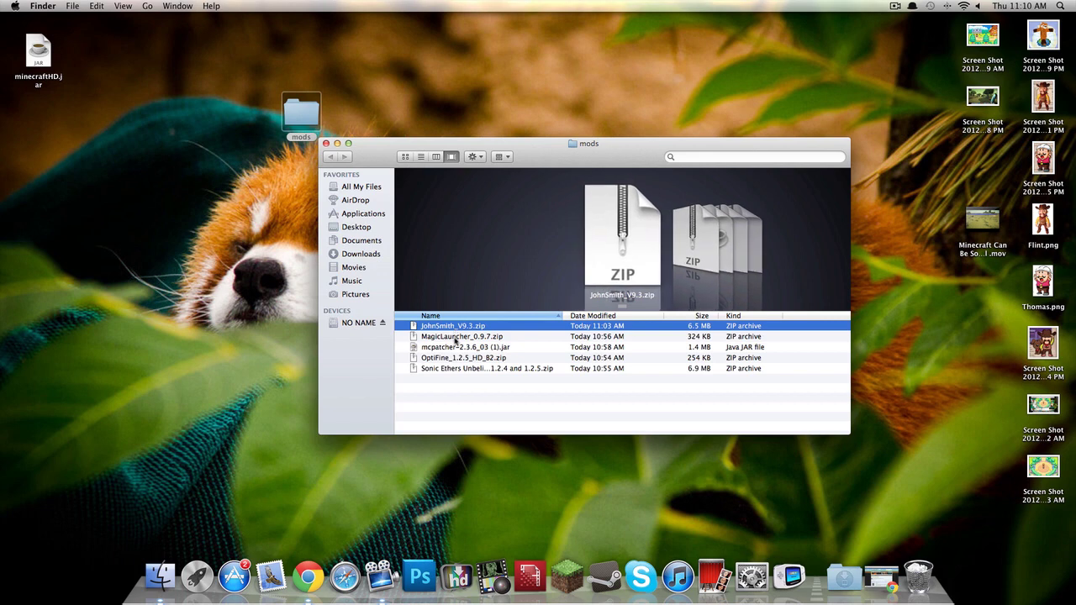
double_click(456, 338)
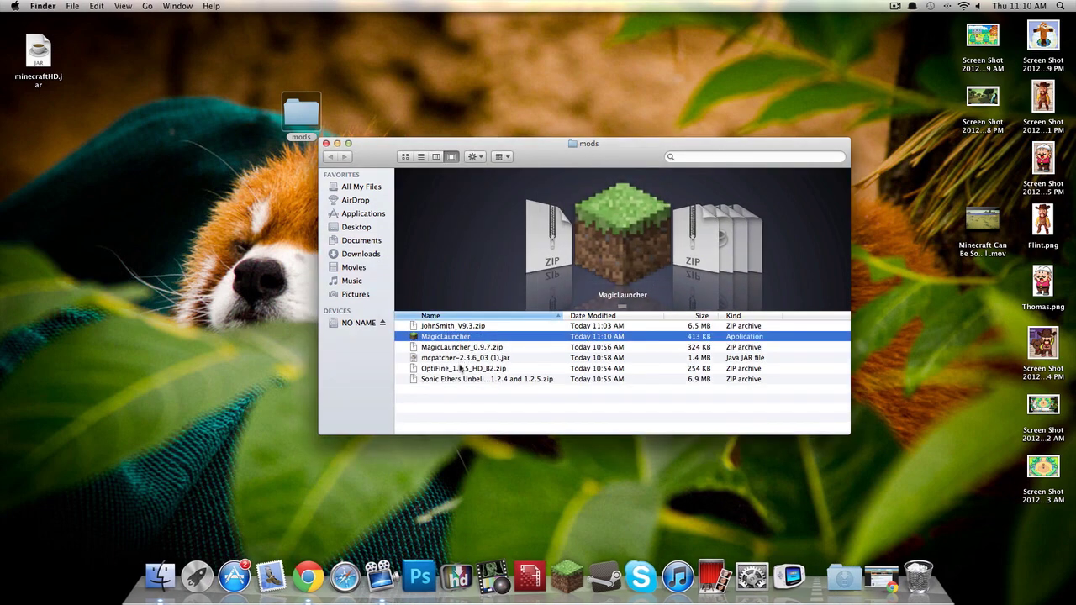
click(465, 370)
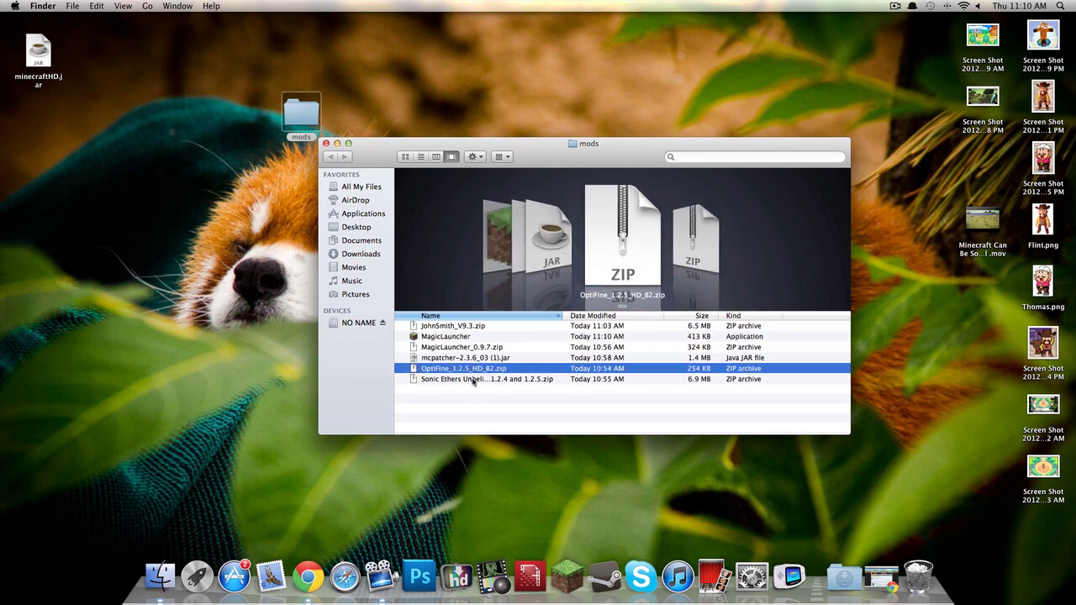
click(473, 379)
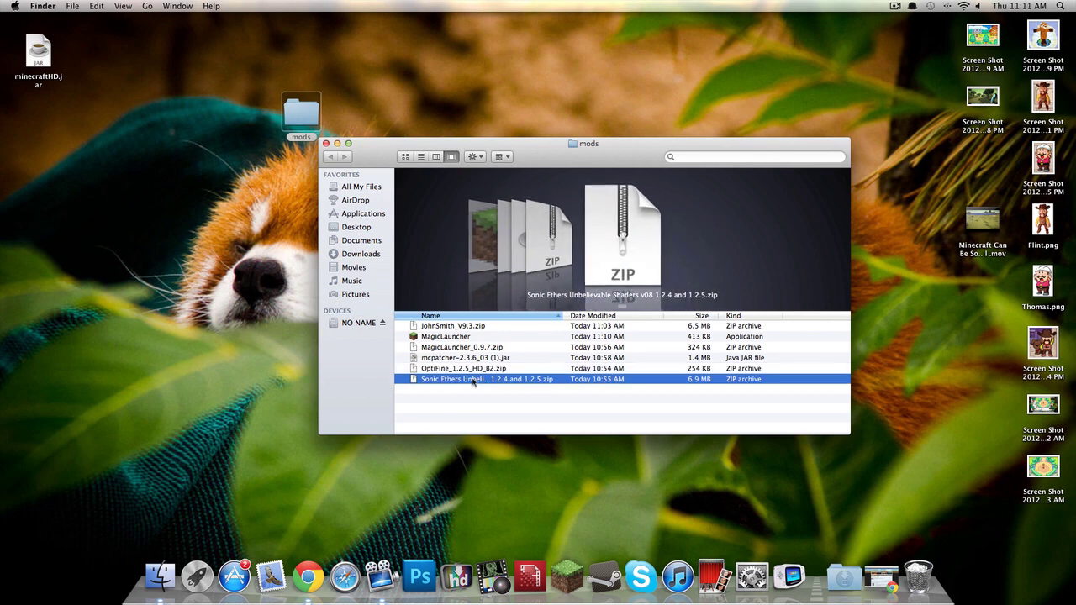
click(478, 413)
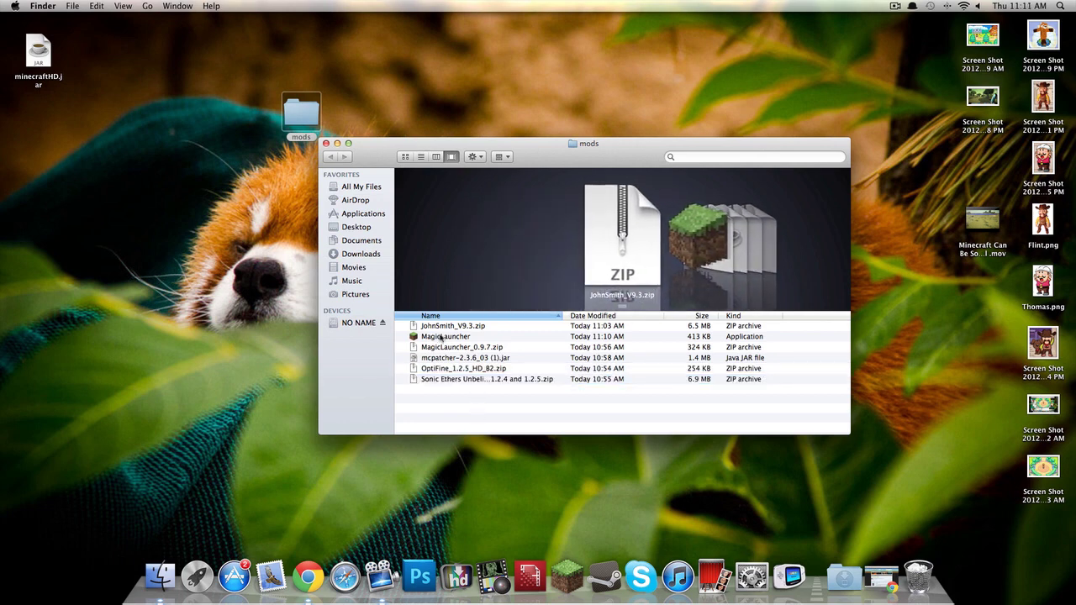
- Launch the extracted MagicLauncher application, allow it to open, and bring up the setup of its Default configuration
double_click(441, 337)
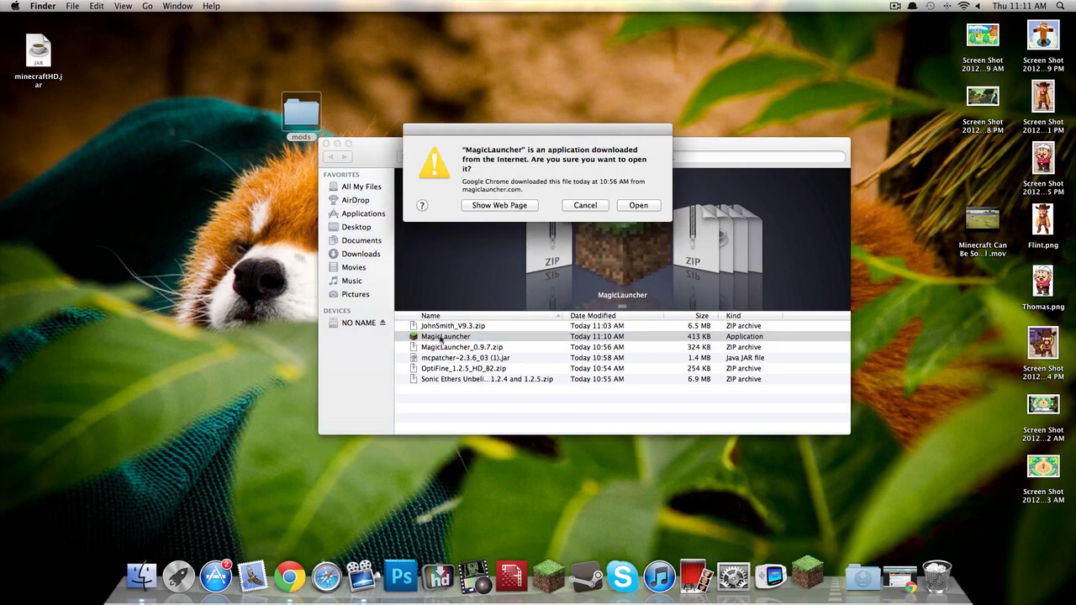
click(639, 206)
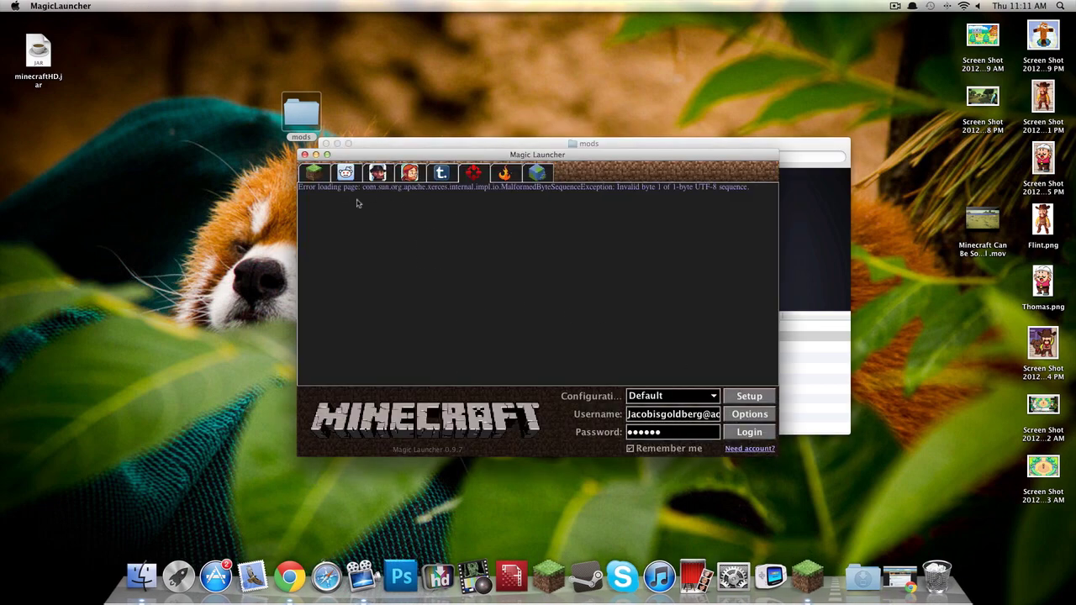
click(750, 396)
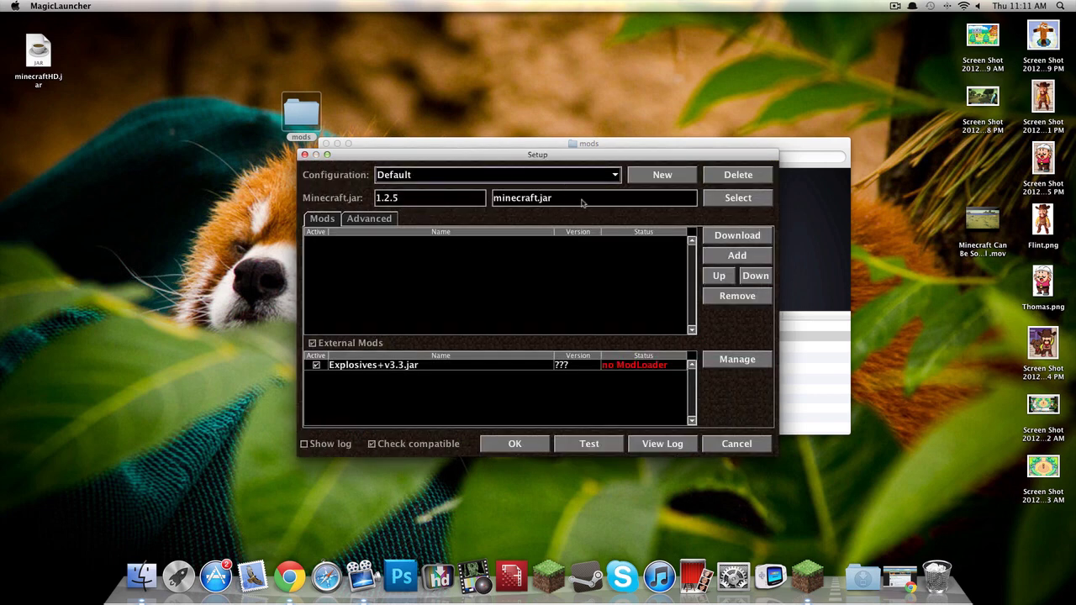
- Switch to Finder and open the minecraft folder inside Application Support in the hidden user Library
click(109, 64)
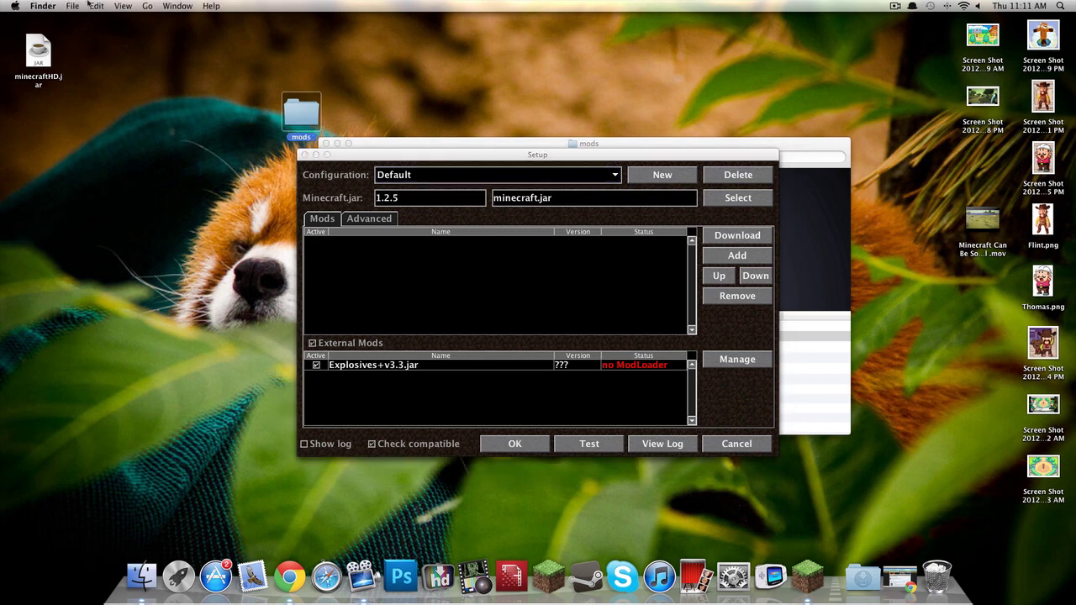
click(149, 6)
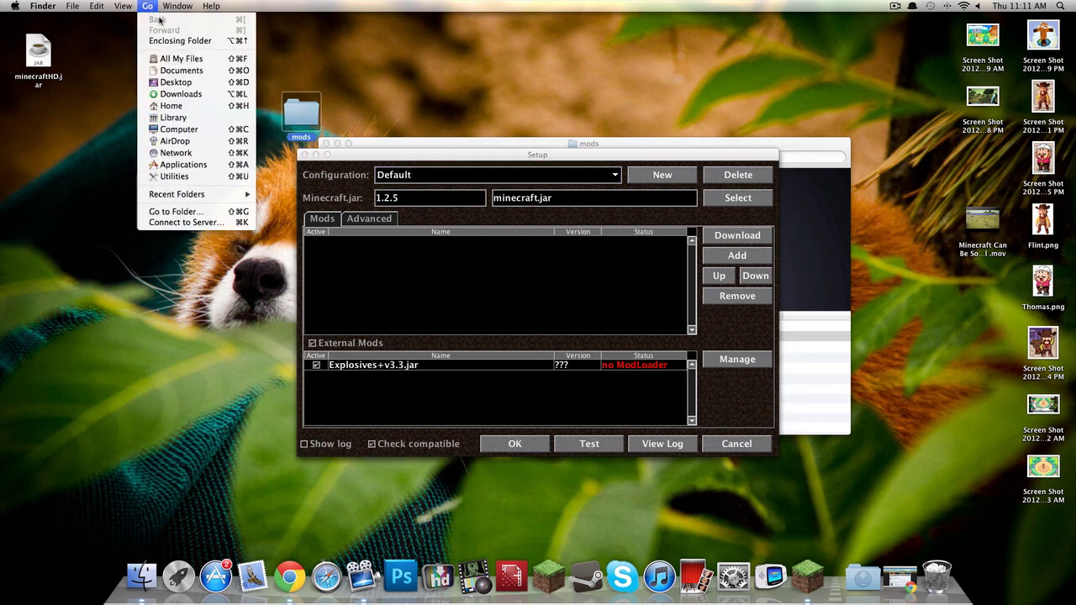
mouse_move(123, 6)
key(alt)
click(169, 117)
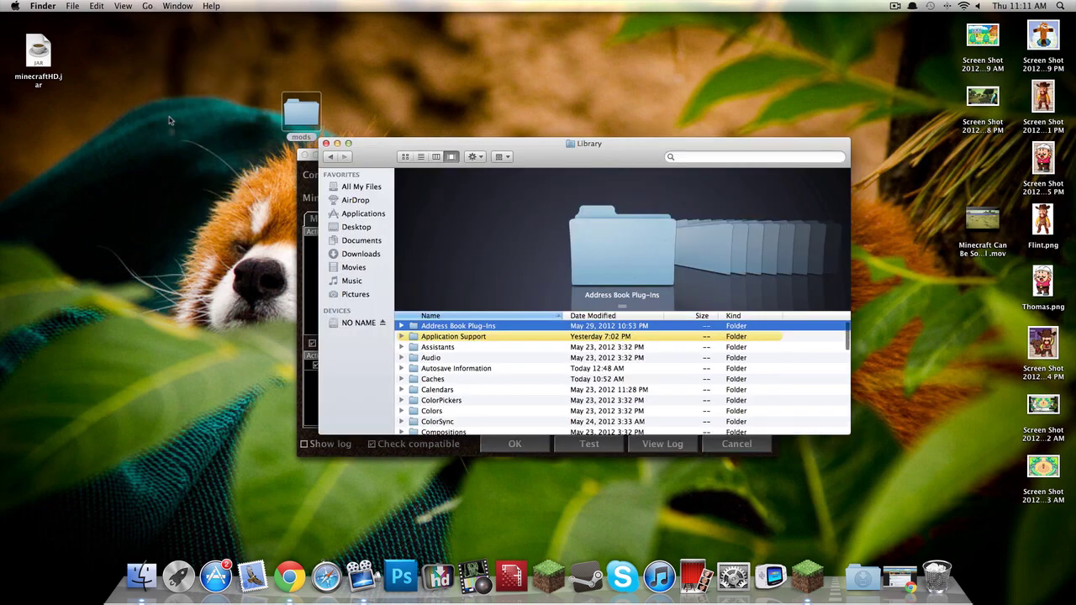
double_click(476, 337)
scroll(476, 340, down, 5)
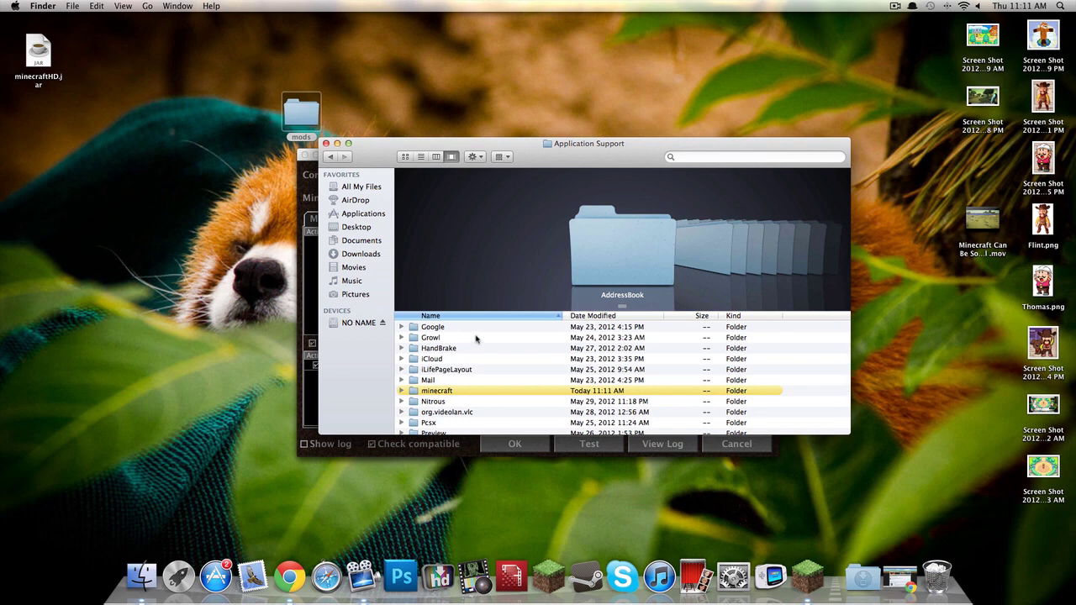
double_click(448, 392)
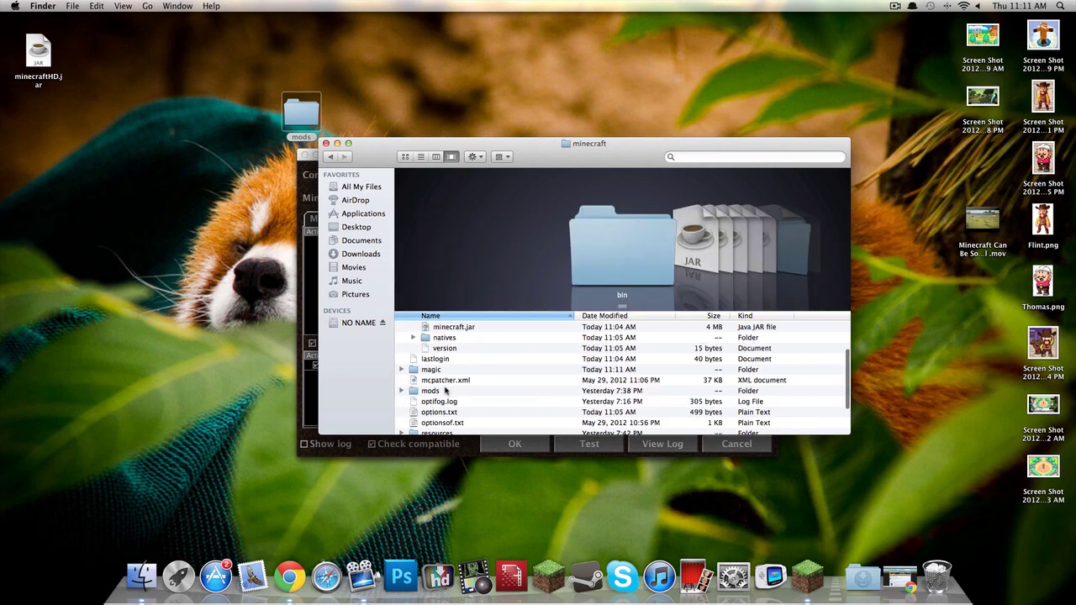
- Look through the minecraft folder's contents, move its window clear of the setup dialog, and show the files in the bin folder
scroll(440, 338, up, 3)
click(401, 326)
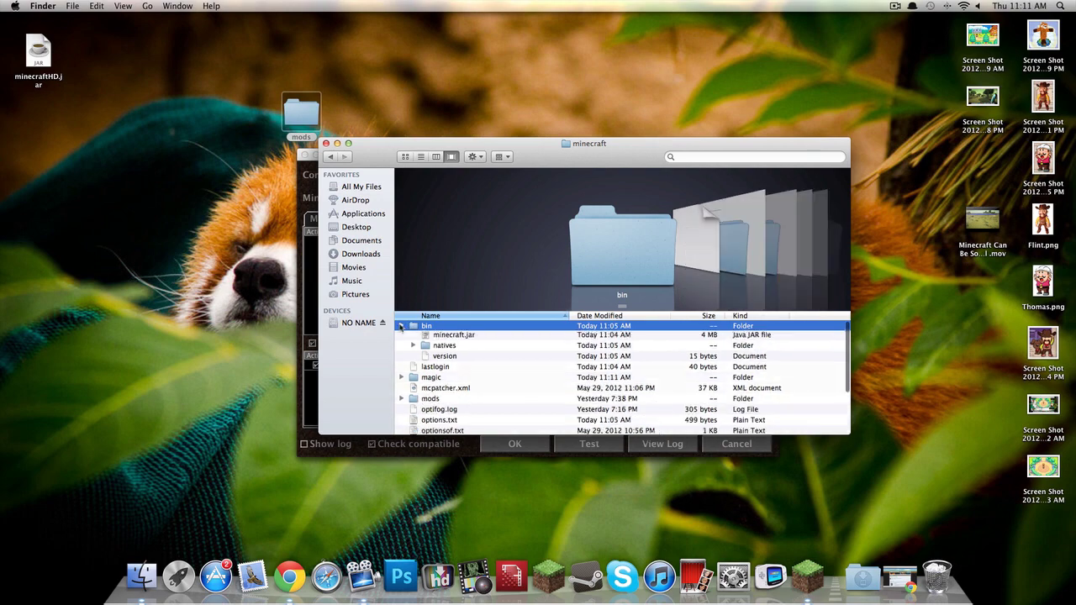
scroll(401, 328, down, 1)
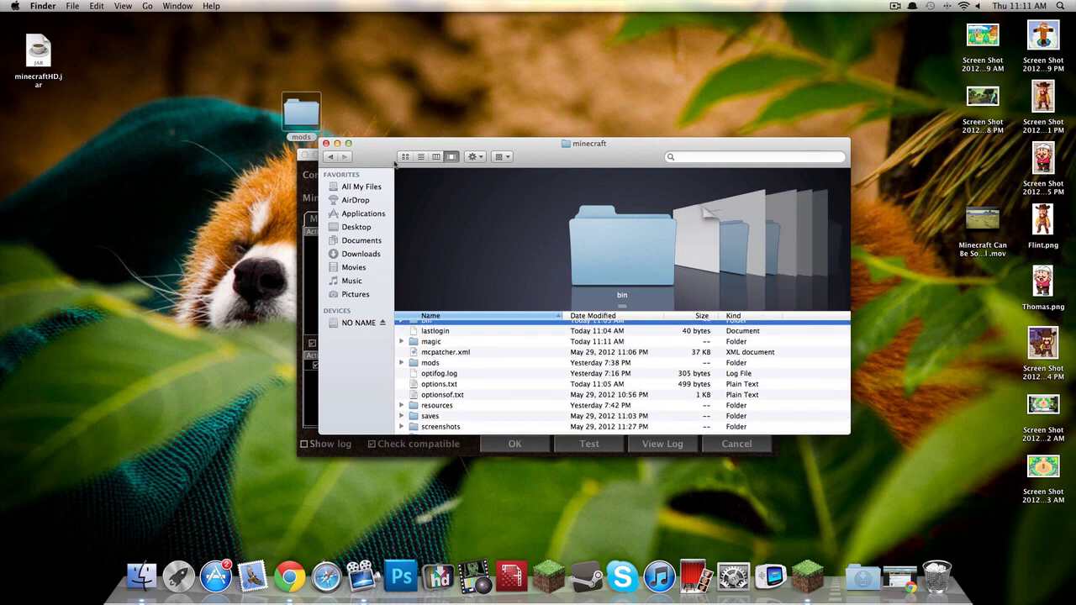
drag(425, 165, 384, 122)
scroll(457, 347, down, 3)
scroll(457, 346, up, 4)
scroll(457, 345, down, 2)
scroll(441, 363, down, 1)
scroll(435, 337, up, 3)
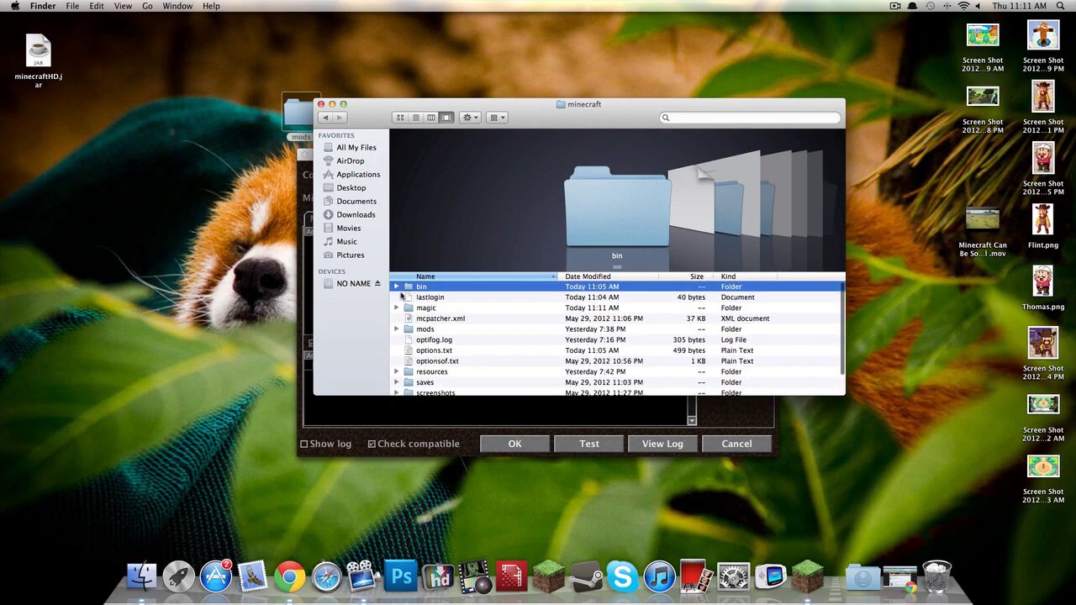
click(397, 287)
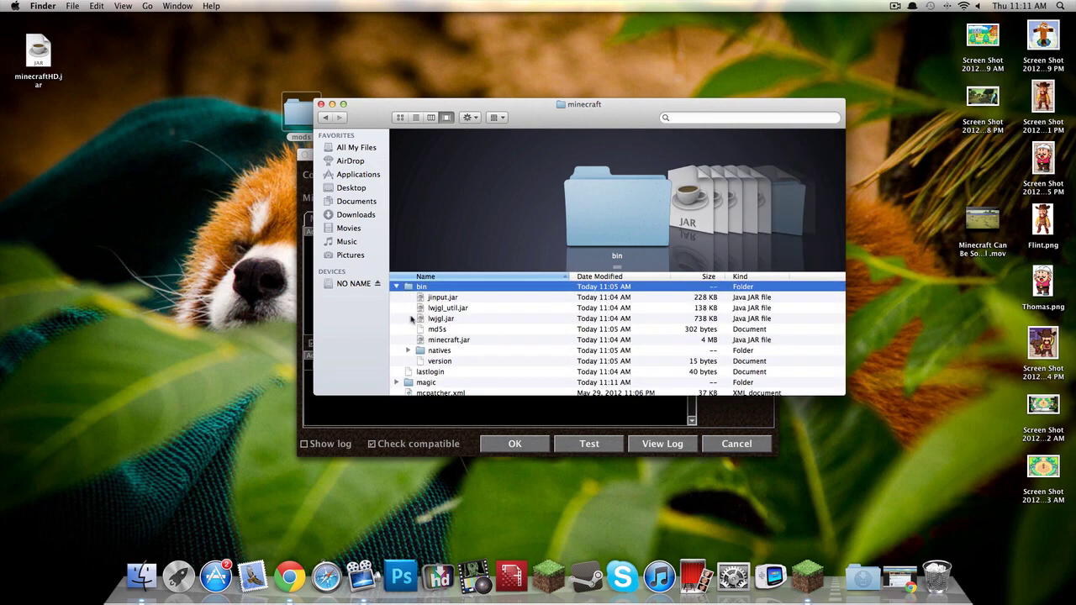
- Extract minecraft.jar in the bin folder with The Unarchiver and expand the extracted minecraft folder
click(457, 341)
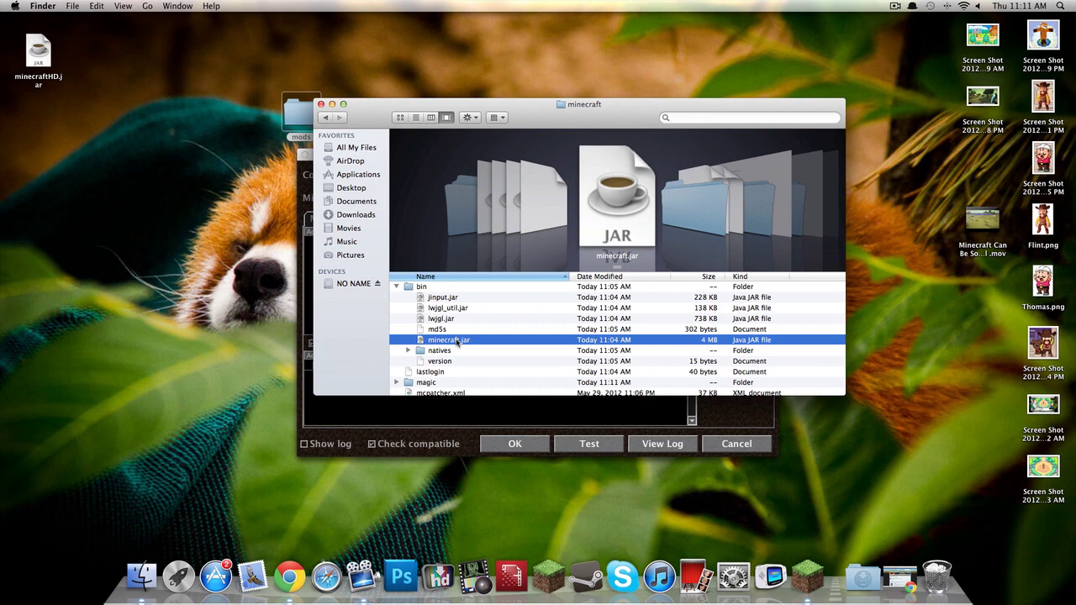
right_click(458, 340)
mouse_move(500, 357)
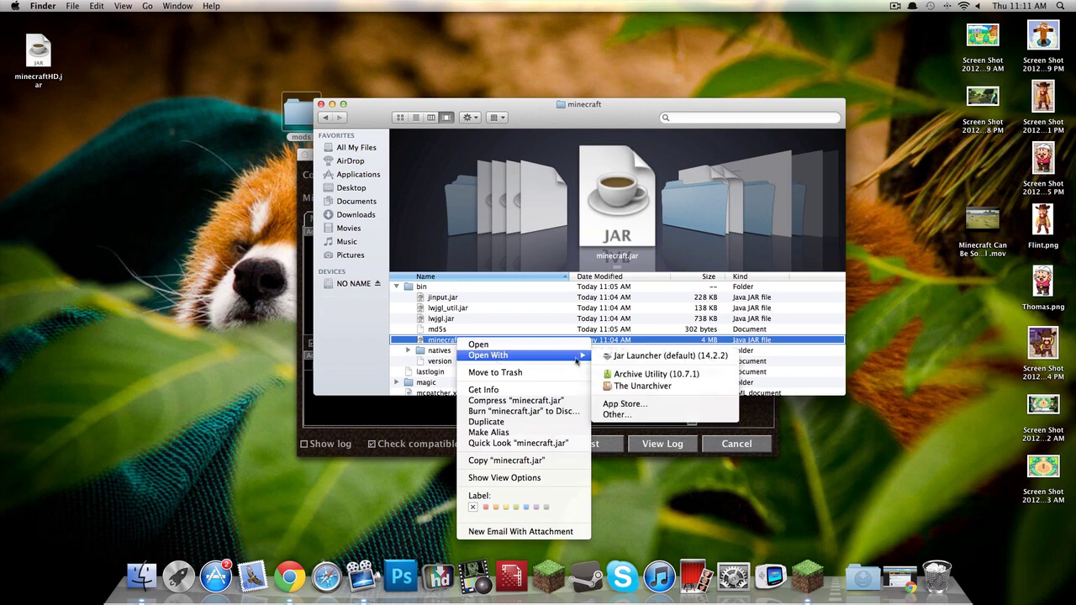
click(644, 386)
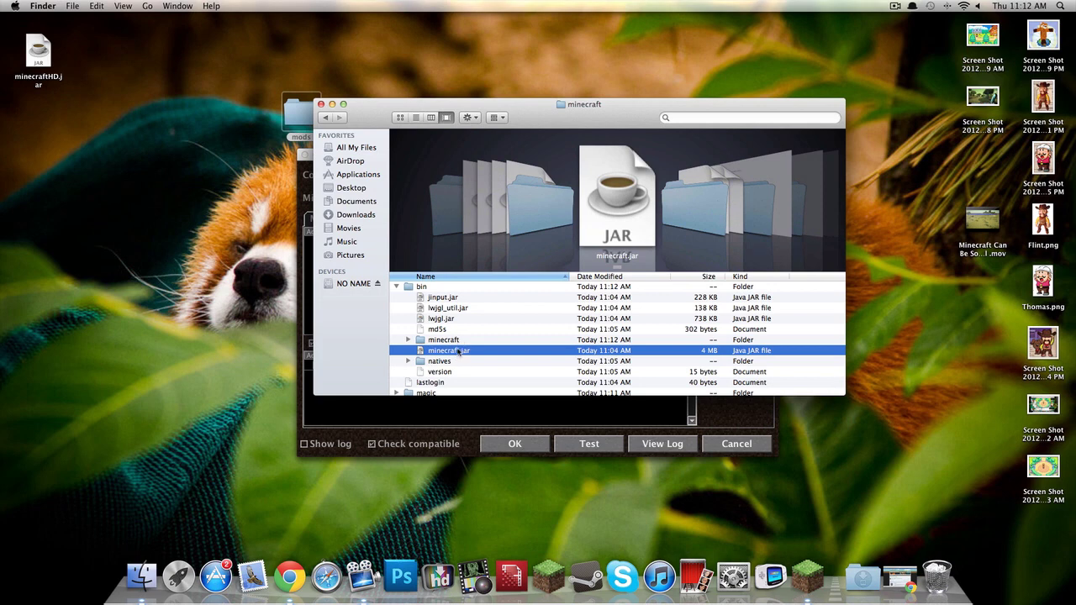
click(455, 342)
key(Right)
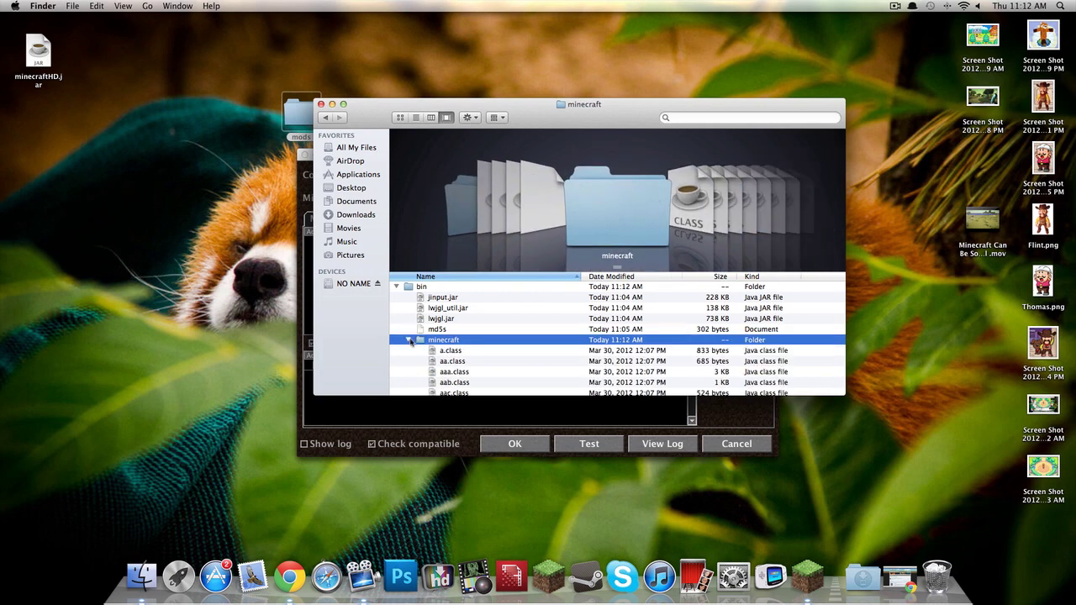
- Look through the class files in the extracted minecraft folder and collapse it again
scroll(441, 360, down, 5)
scroll(441, 360, up, 7)
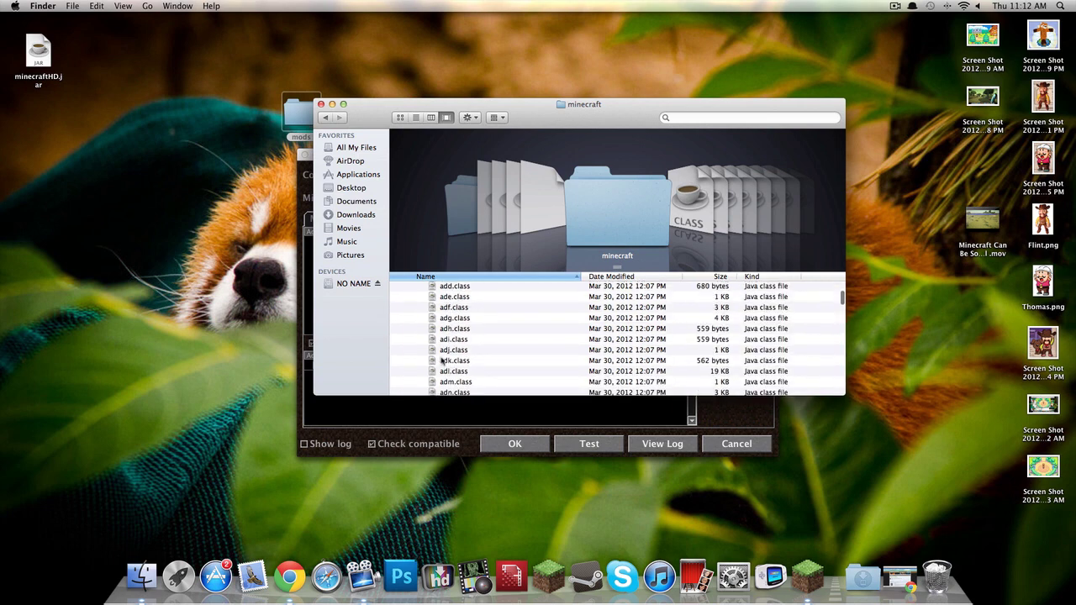
scroll(441, 360, up, 6)
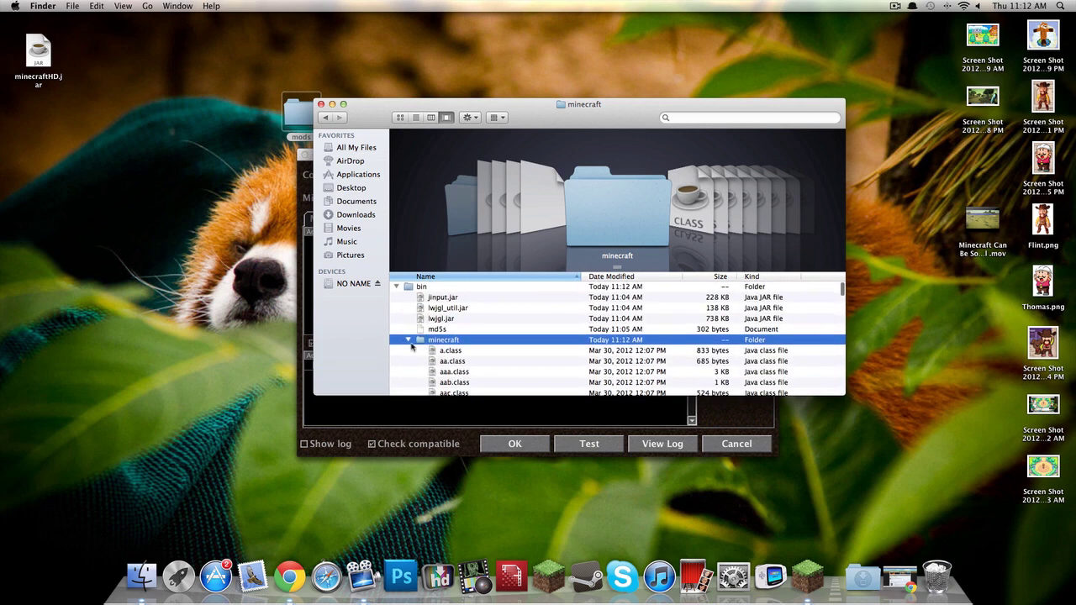
click(409, 341)
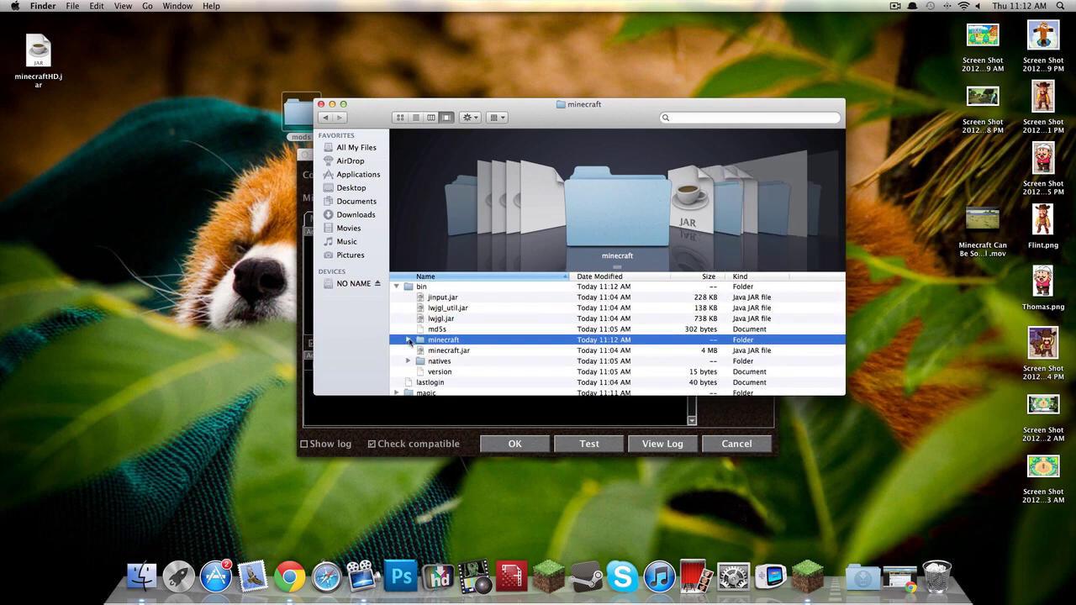
- Move the original minecraft.jar from bin to the desktop and rename the extracted minecraft folder as minecraft.jar
click(441, 352)
drag(442, 352, 88, 311)
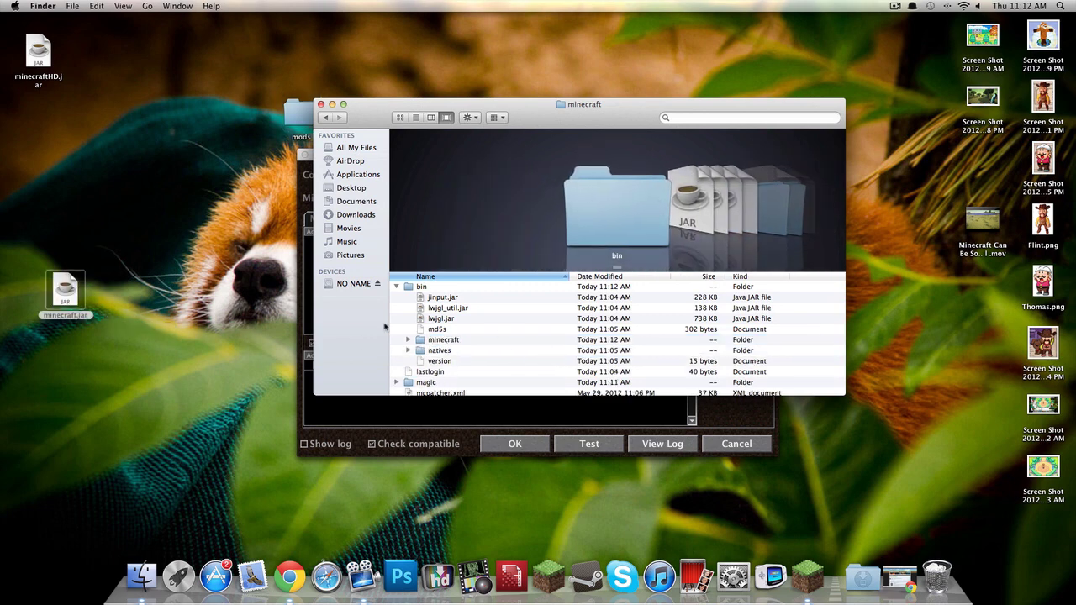
click(449, 340)
click(446, 340)
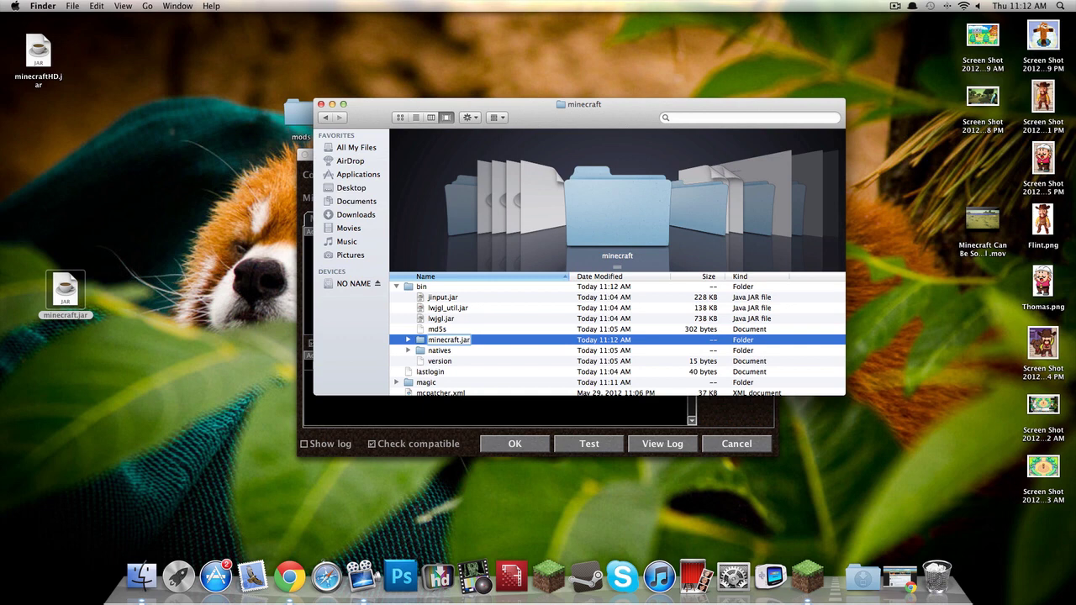
text(.jar)
key(Return)
click(619, 133)
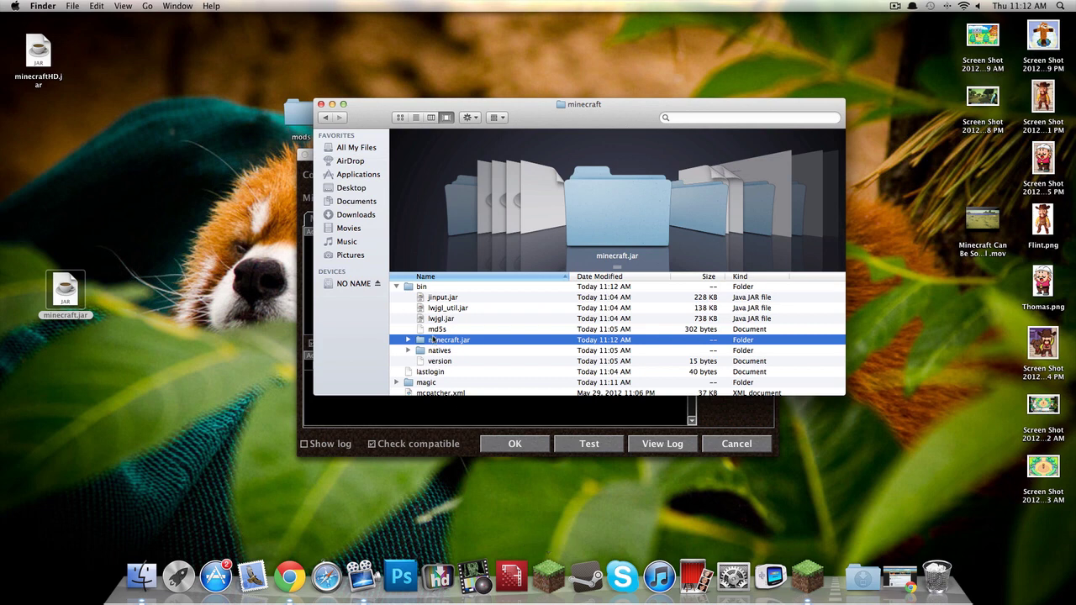
- Switch to Magic Launcher and try to choose the renamed minecraft.jar folder as the Default configuration's Minecraft.jar
click(797, 577)
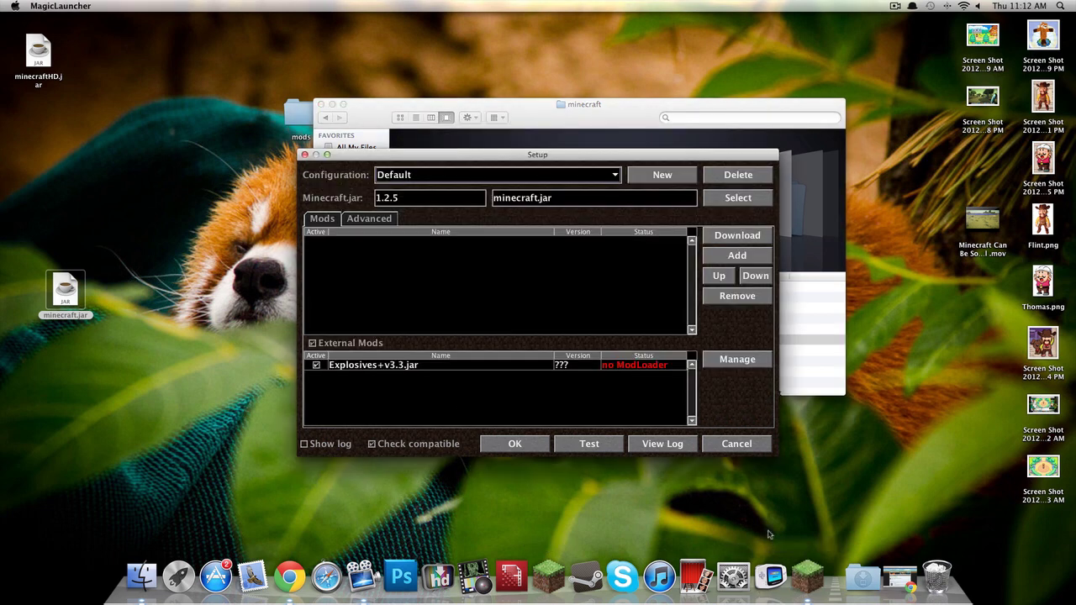
click(332, 220)
click(357, 221)
click(334, 220)
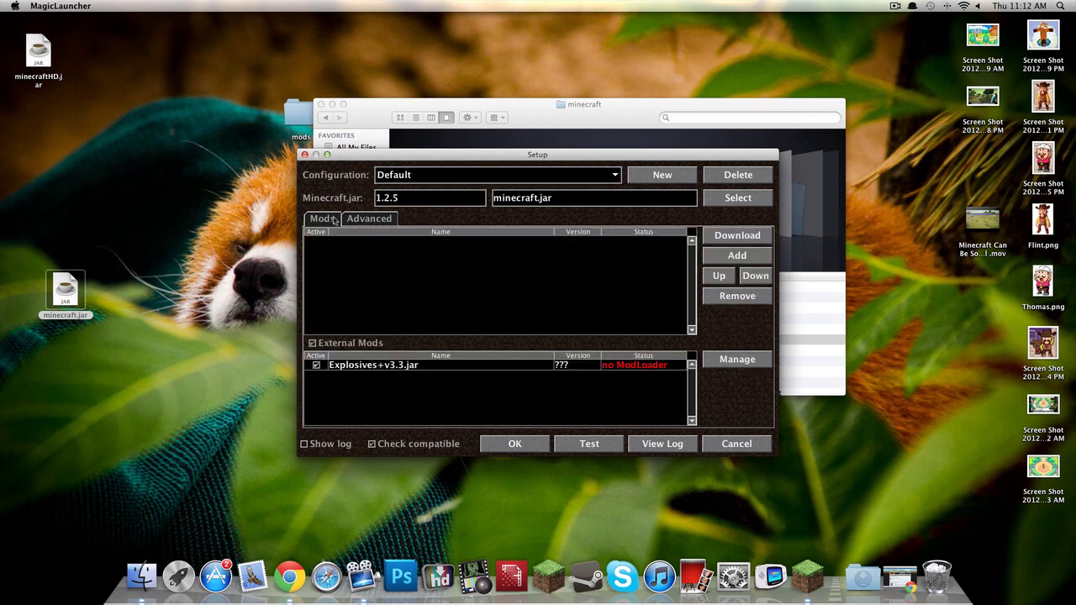
click(739, 198)
double_click(359, 206)
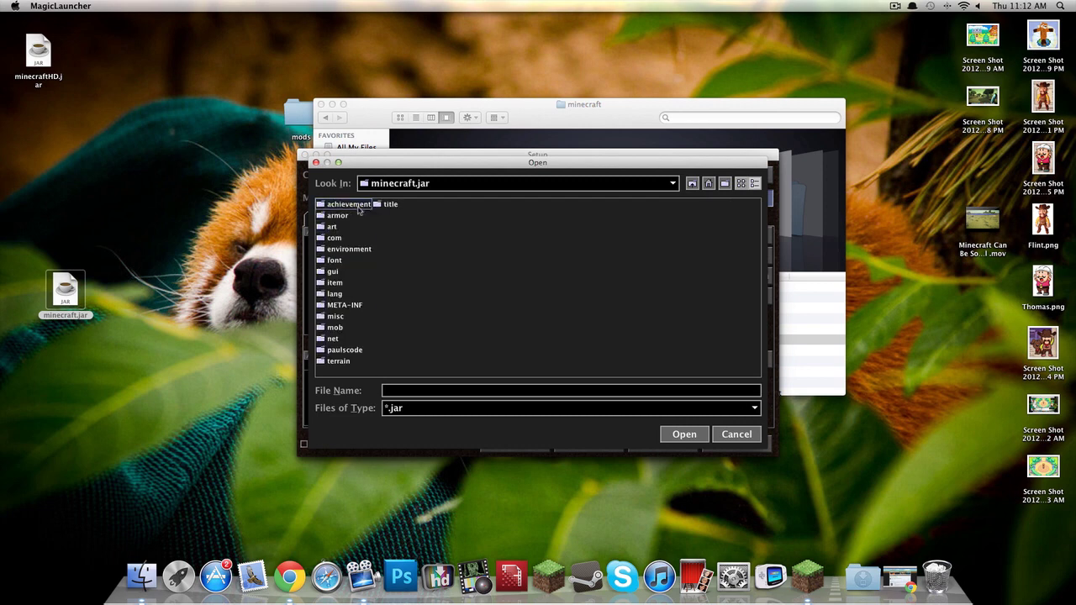
click(725, 434)
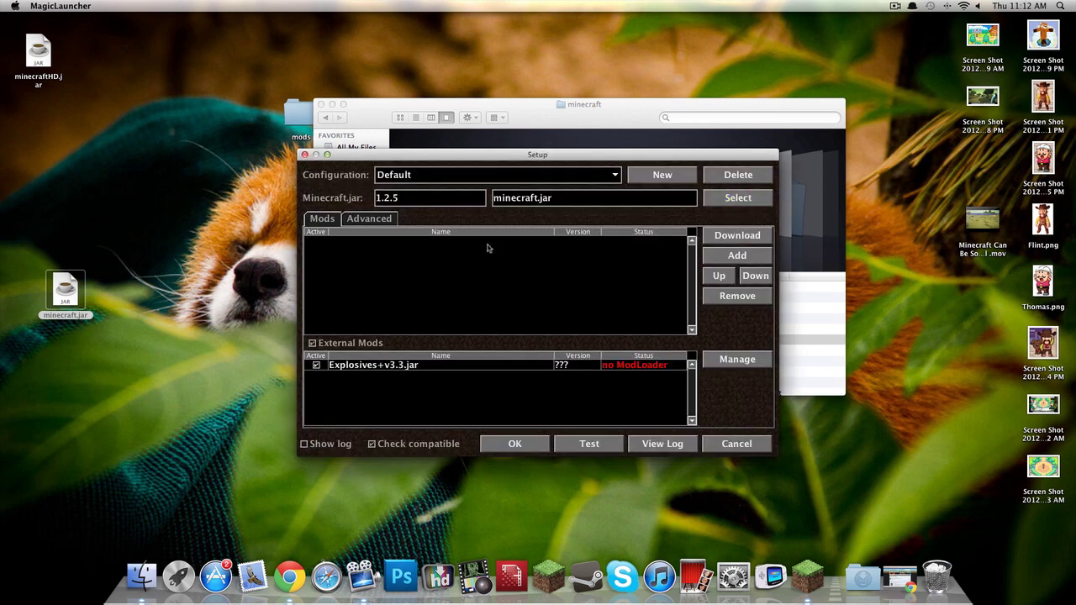
- In Finder, delete the minecraft.jar folder, move the original minecraft.jar from the desktop back into bin, and close the window
click(542, 105)
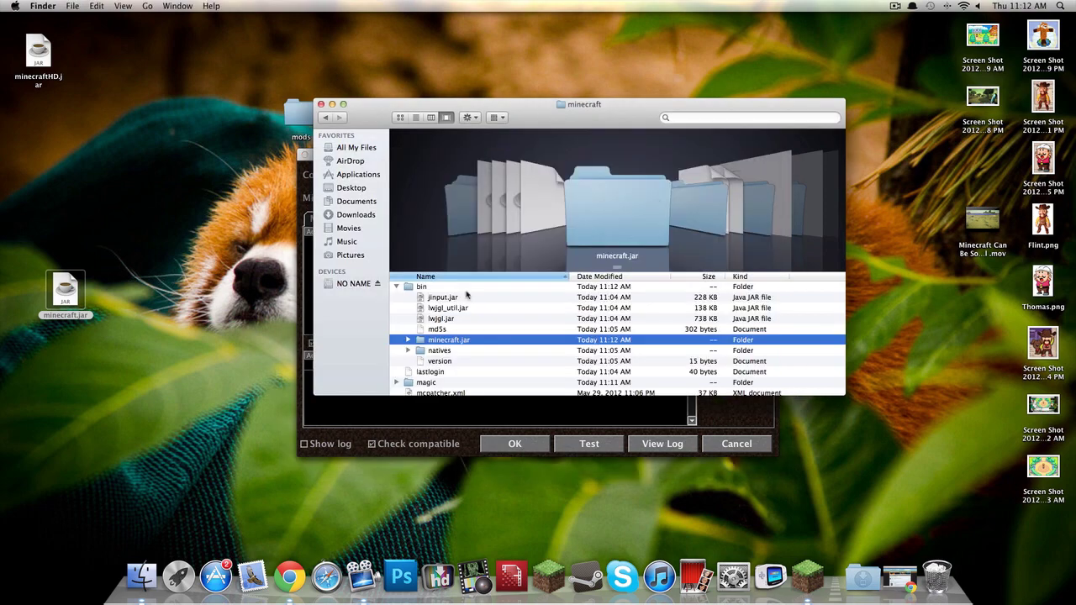
right_click(451, 345)
click(496, 364)
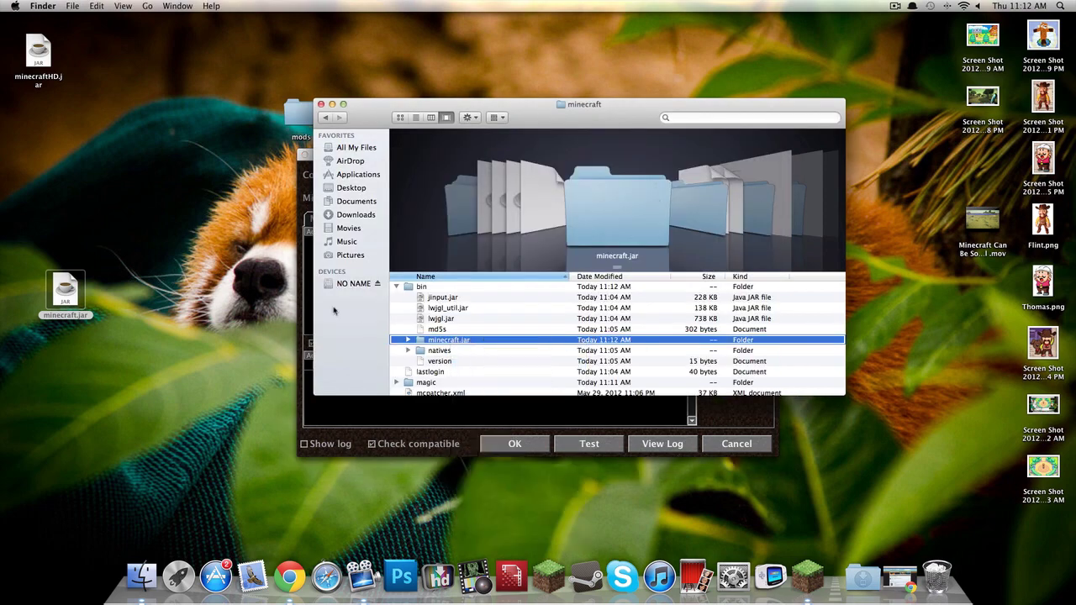
drag(65, 290, 416, 317)
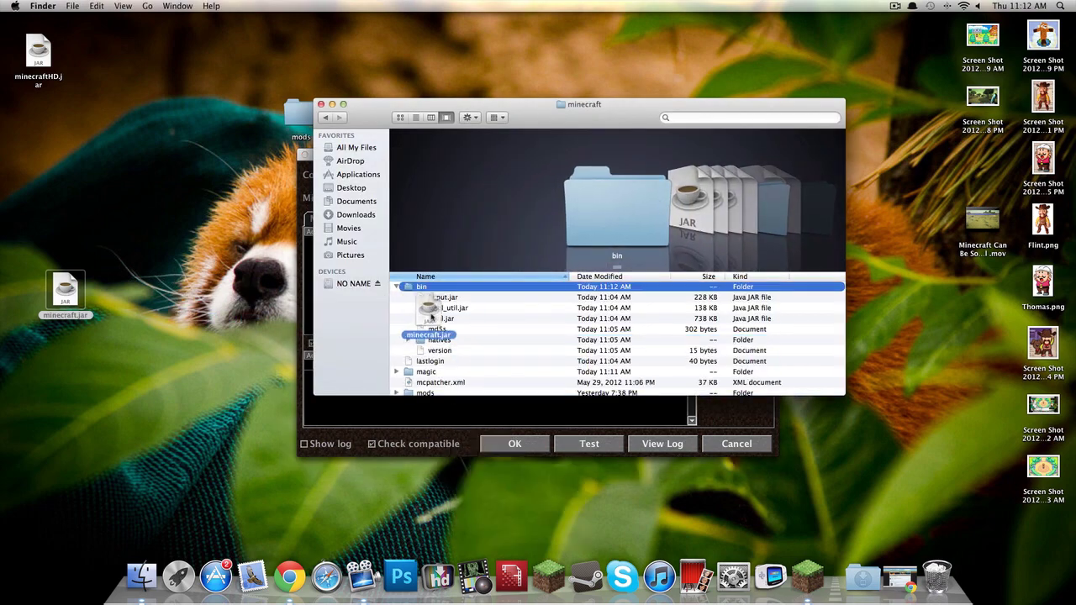
drag(430, 318, 418, 292)
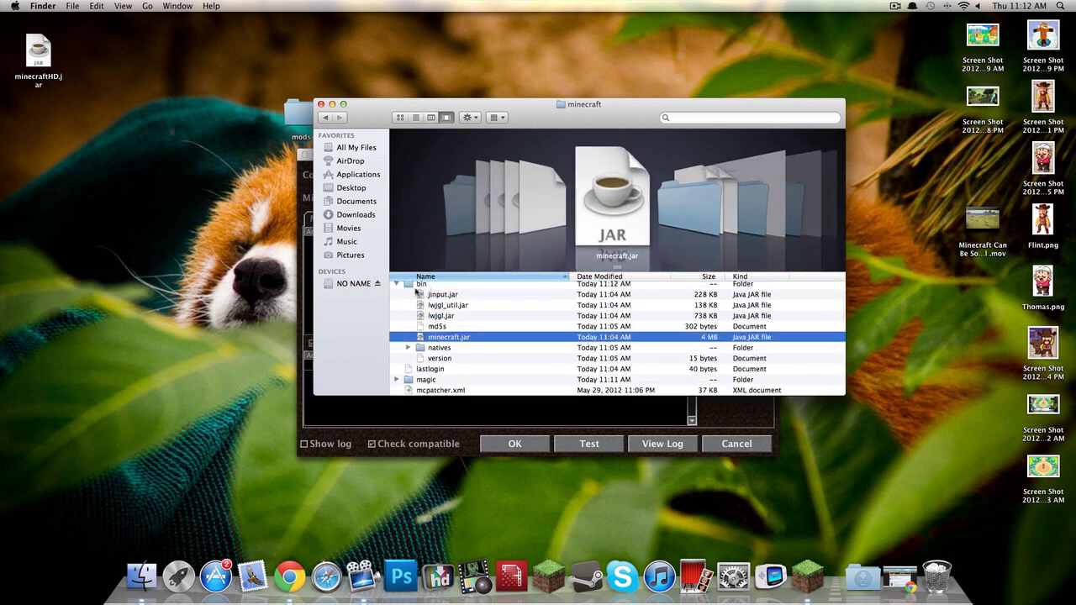
click(321, 103)
- In Magic Launcher's setup, select minecraft.jar from the bin folder as the Default configuration's Minecraft.jar
click(381, 154)
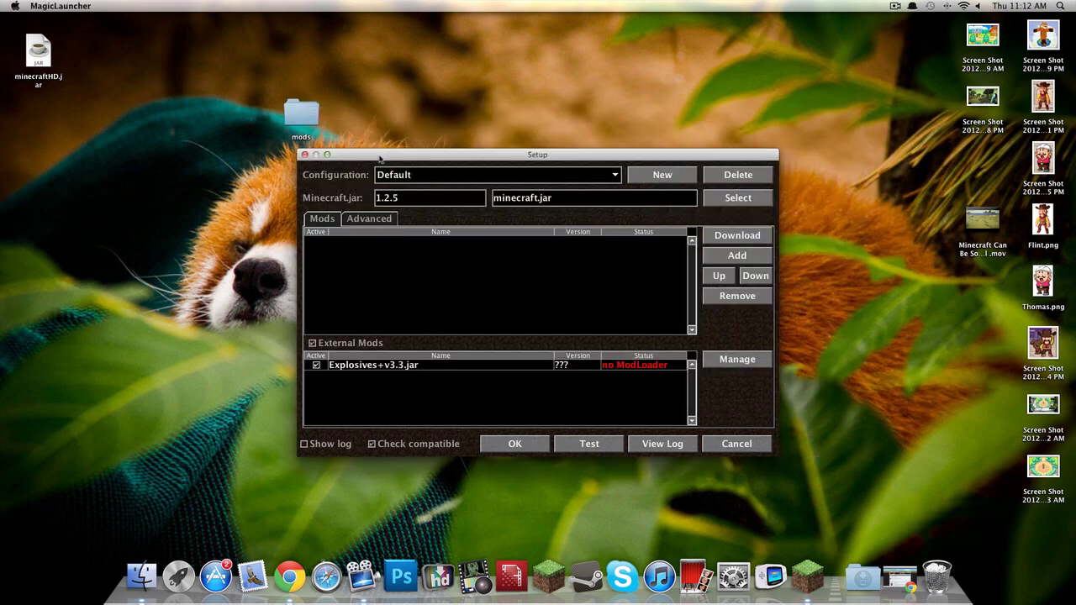
click(710, 202)
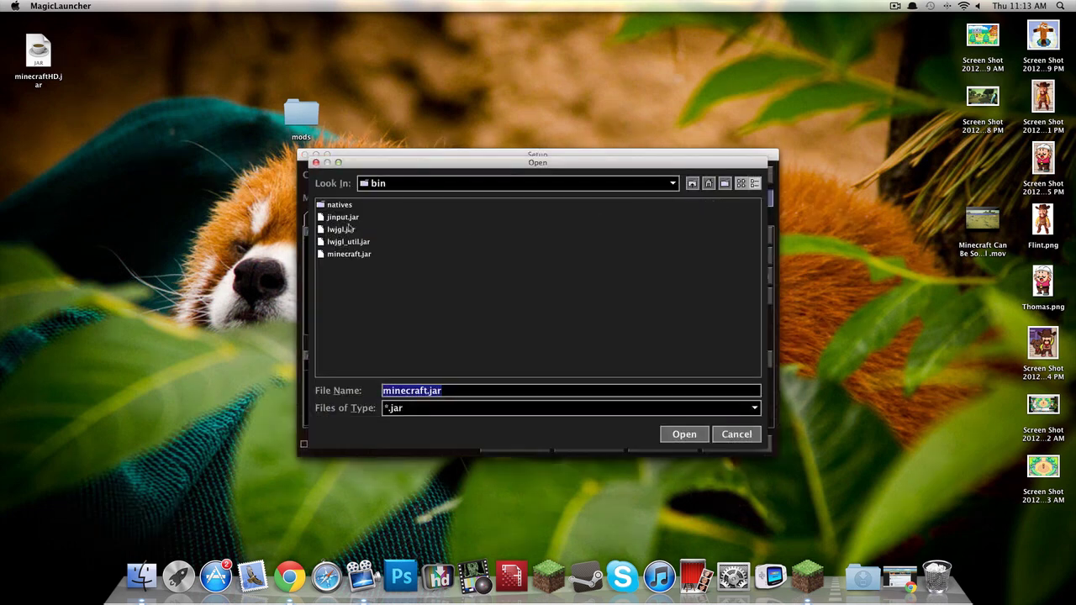
click(348, 254)
click(685, 434)
- Add OptiFine_1.2.5_HD_B2.zip from the desktop mods folder to the Default configuration's mods and save the setup
click(751, 235)
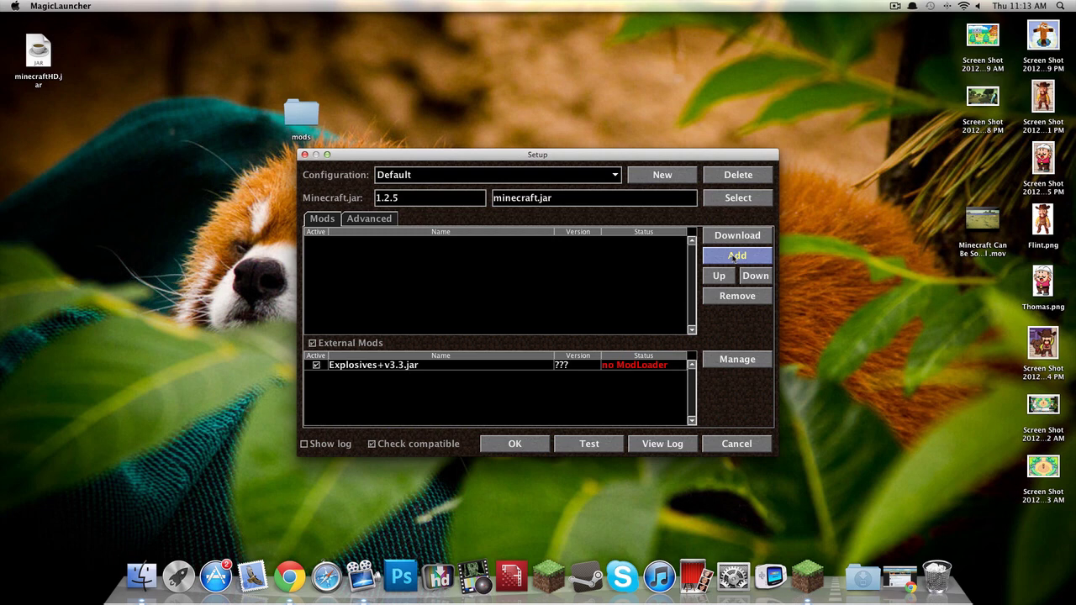
click(735, 257)
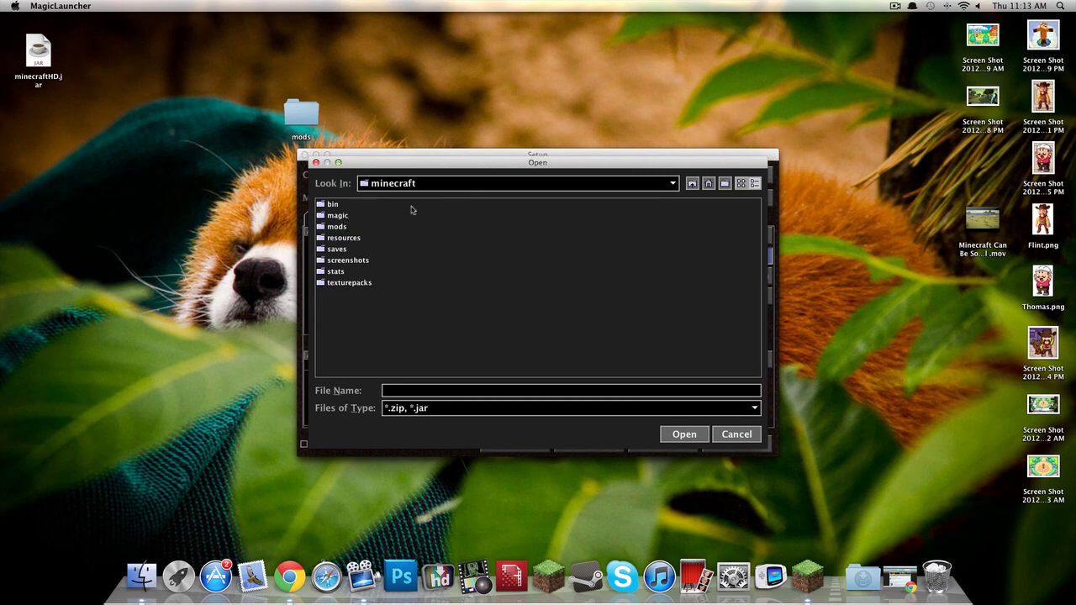
click(692, 182)
click(692, 182)
click(692, 182)
double_click(341, 215)
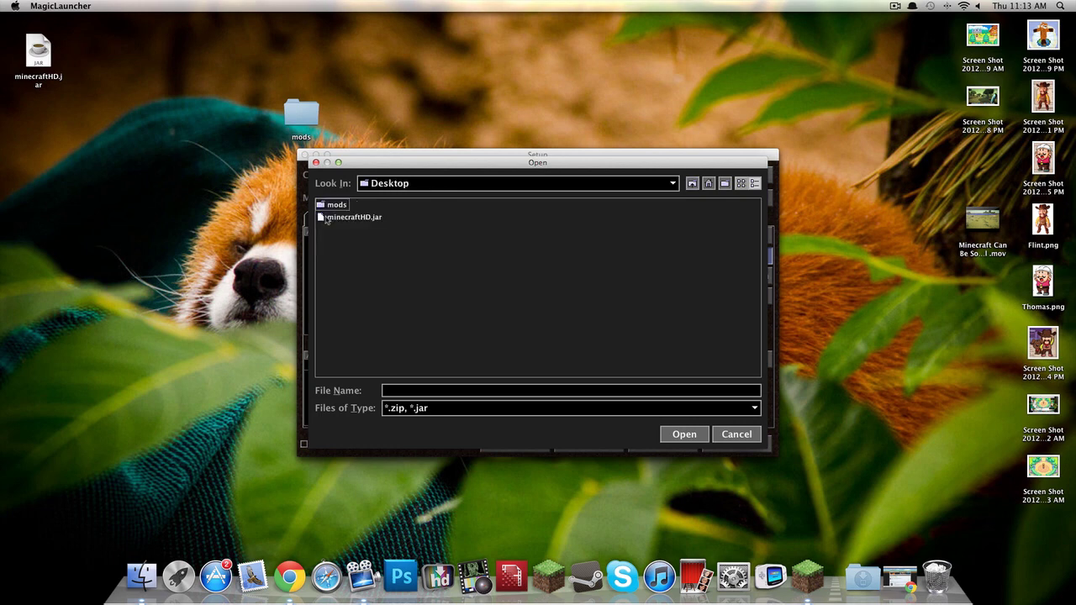
double_click(343, 206)
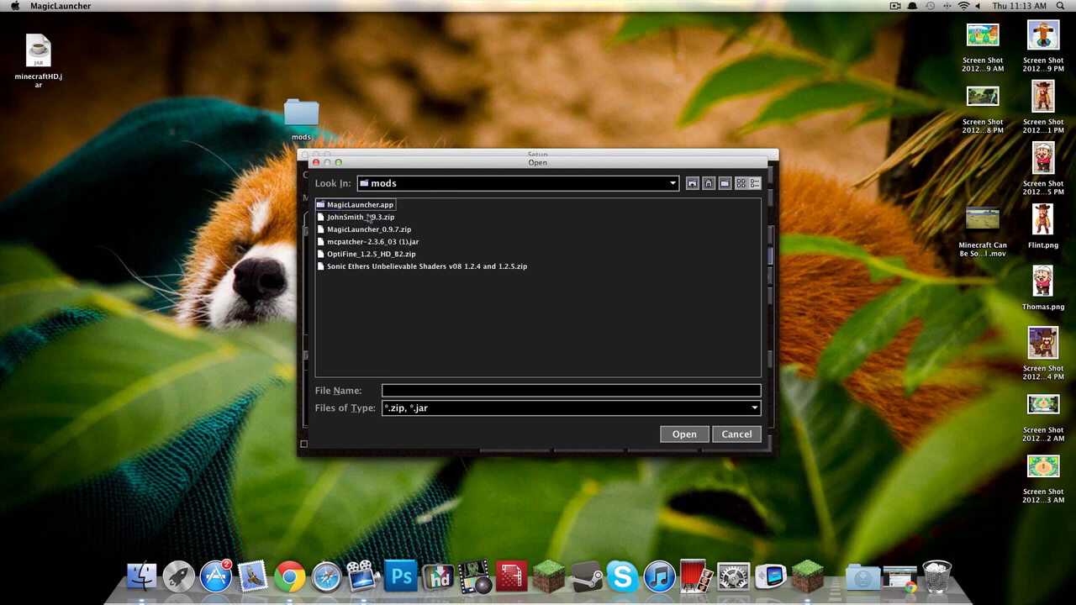
click(368, 218)
click(359, 229)
click(353, 254)
click(685, 437)
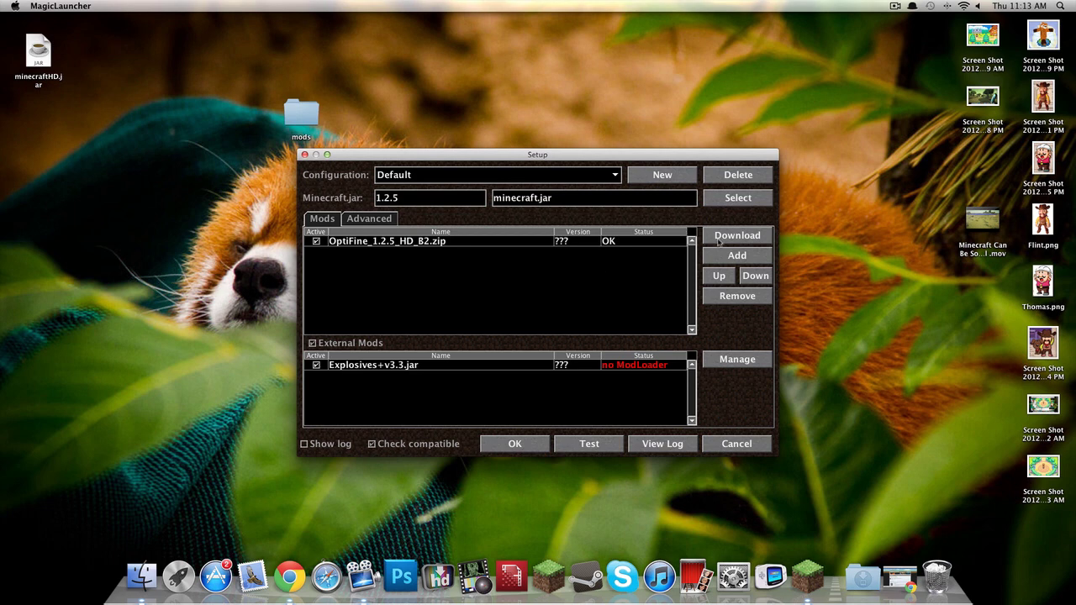
click(514, 444)
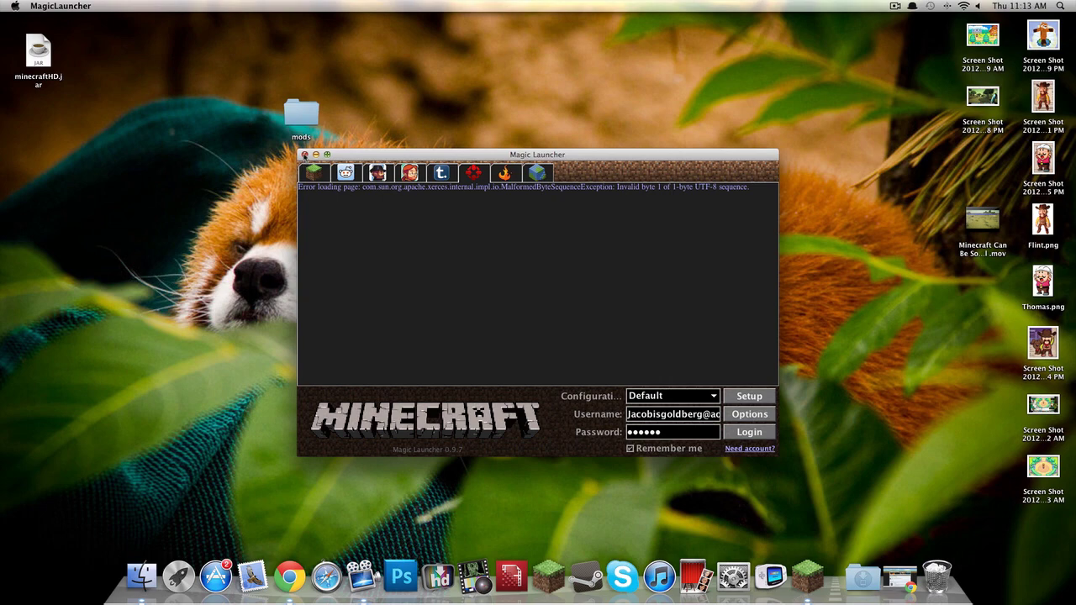
- Close Magic Launcher and open the mods folder on the desktop
click(305, 155)
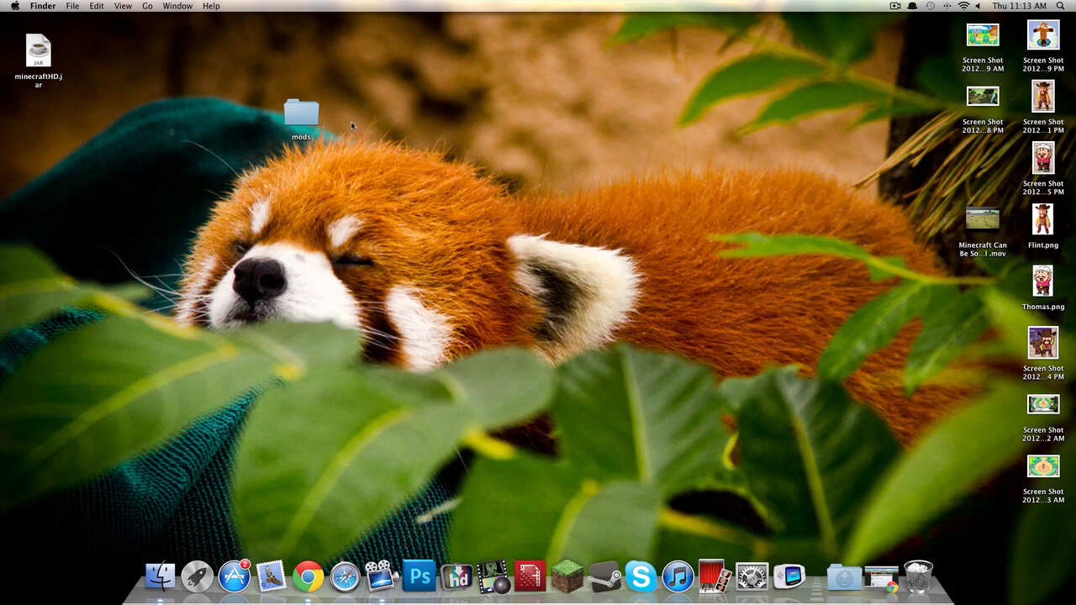
drag(306, 122, 321, 192)
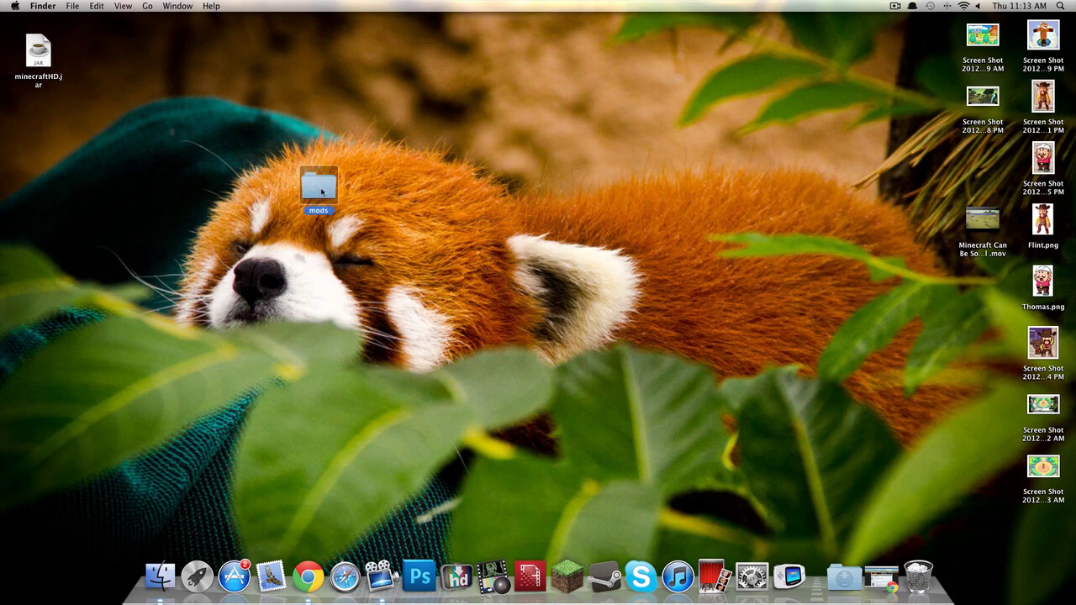
double_click(321, 191)
click(463, 394)
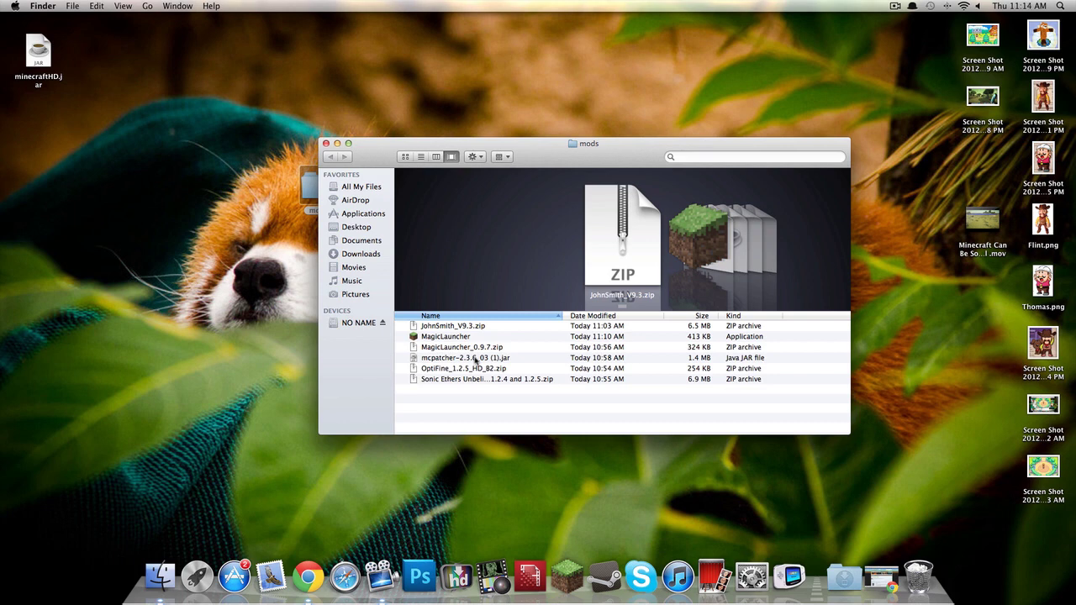
- Launch MCPatcher from mcpatcher-2.3.6_03 (1).jar in the mods folder
click(476, 360)
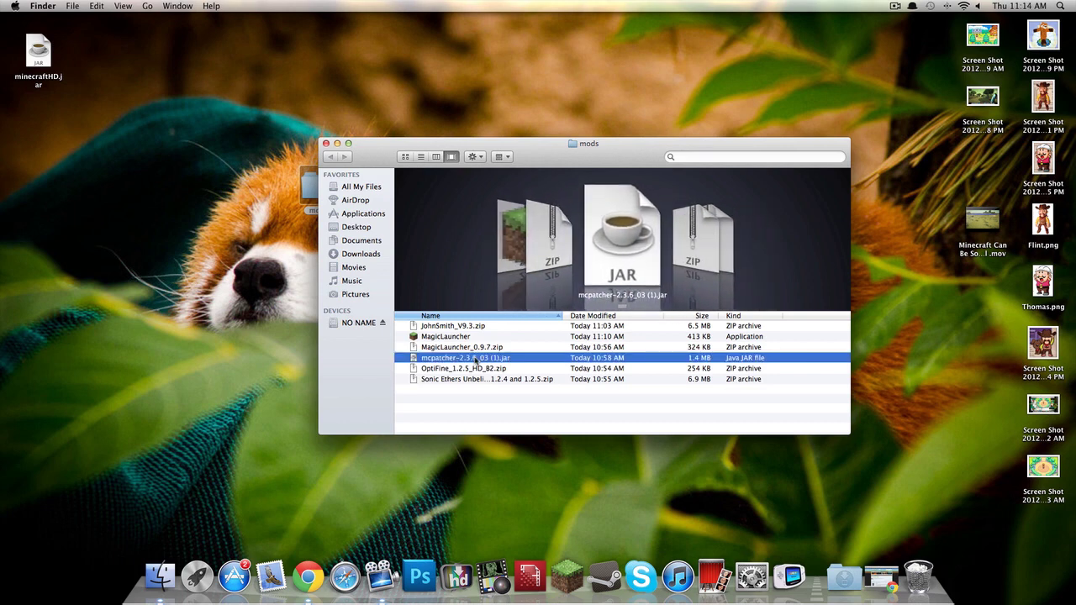
click(471, 403)
click(462, 362)
double_click(461, 362)
click(638, 205)
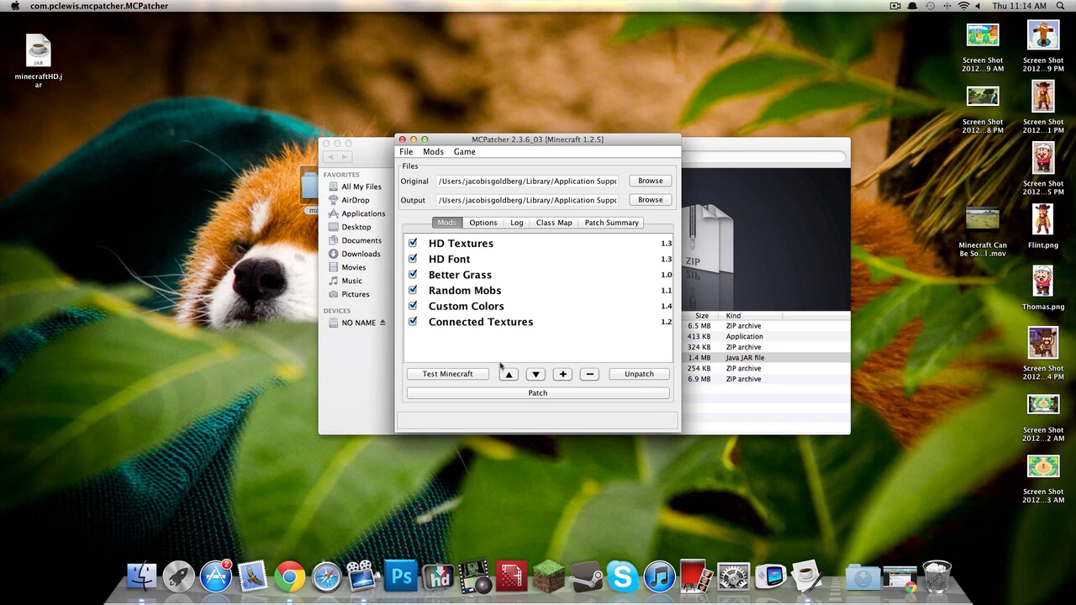
- Add JohnSmith_V9.3.zip from the desktop mods folder to MCPatcher's list of mods
click(563, 374)
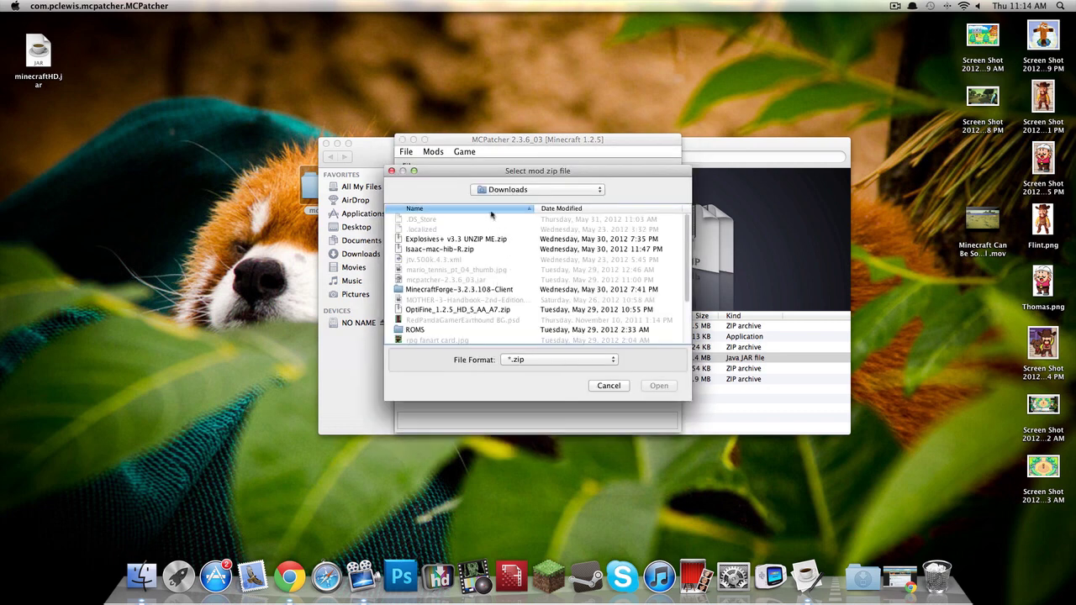
click(511, 189)
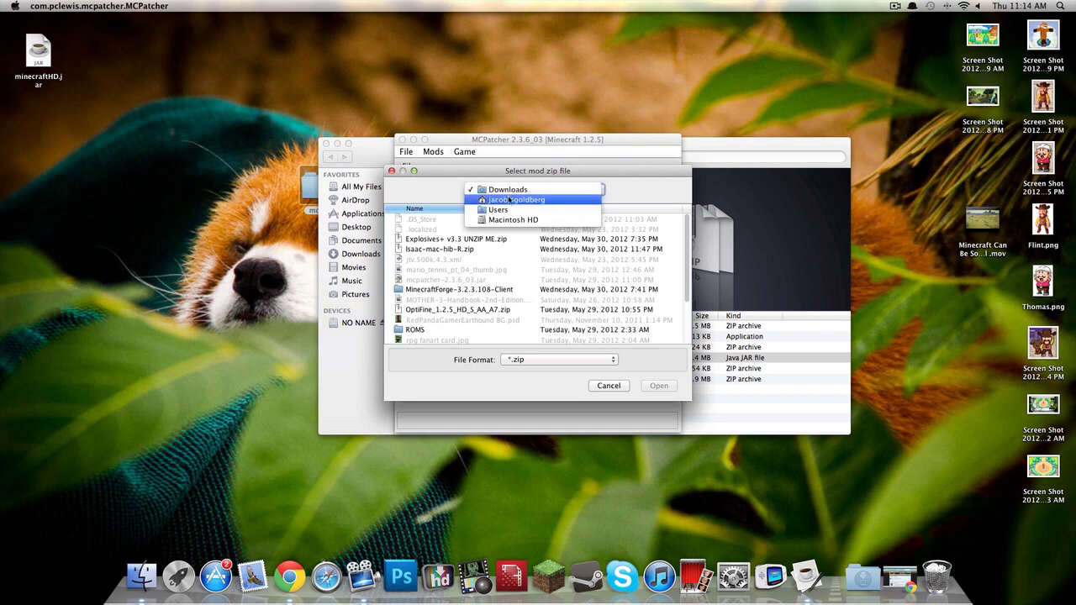
click(508, 205)
scroll(469, 257, down, 2)
double_click(424, 269)
double_click(412, 269)
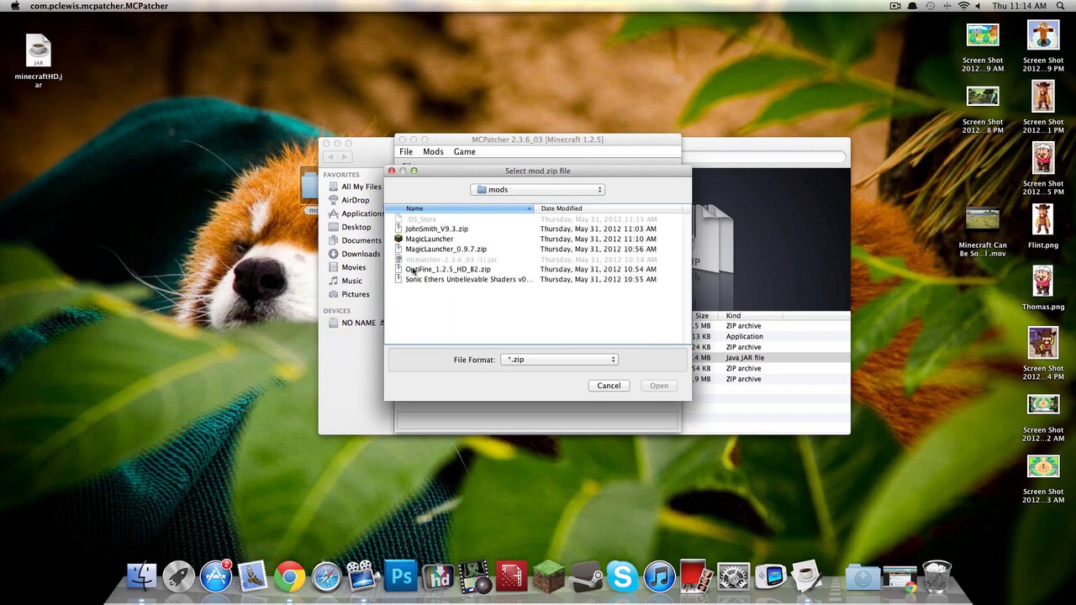
click(433, 233)
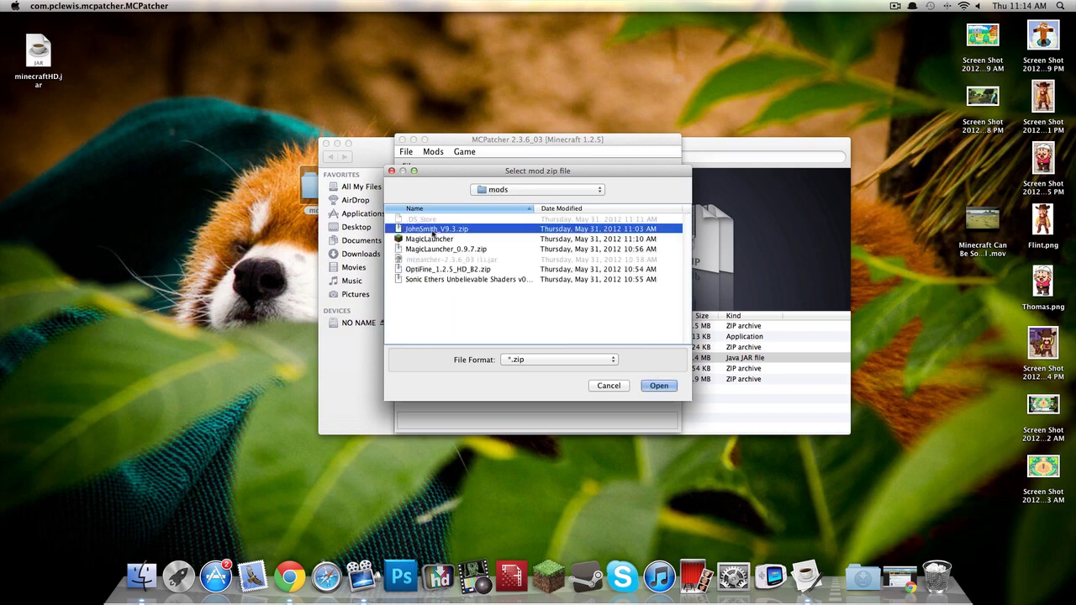
click(665, 386)
click(553, 397)
click(602, 416)
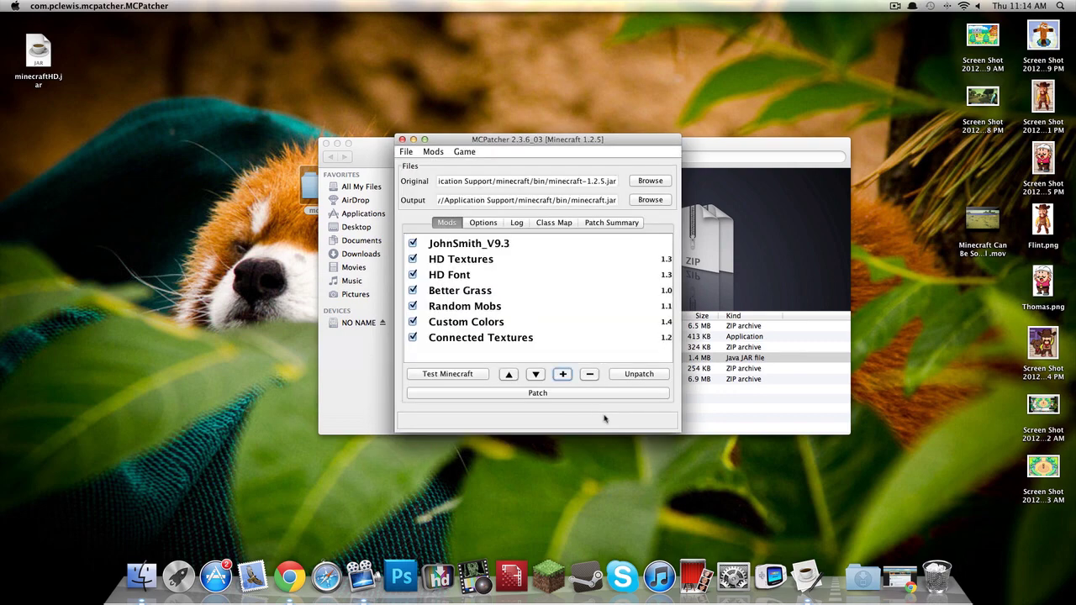
- Patch Minecraft with the listed mods and test it by loading a saved singleplayer world
click(565, 395)
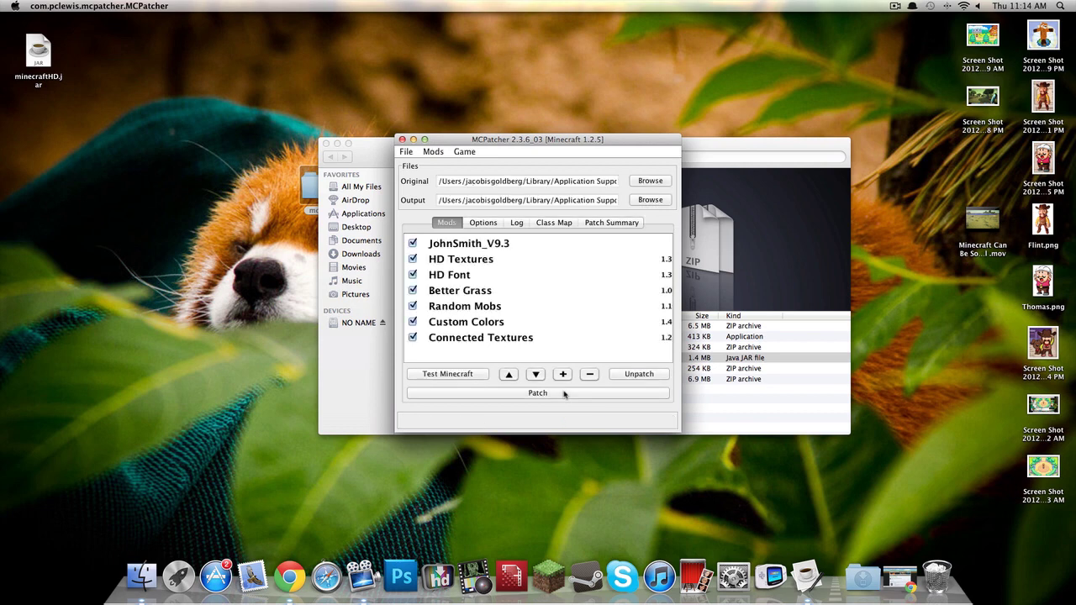
click(449, 375)
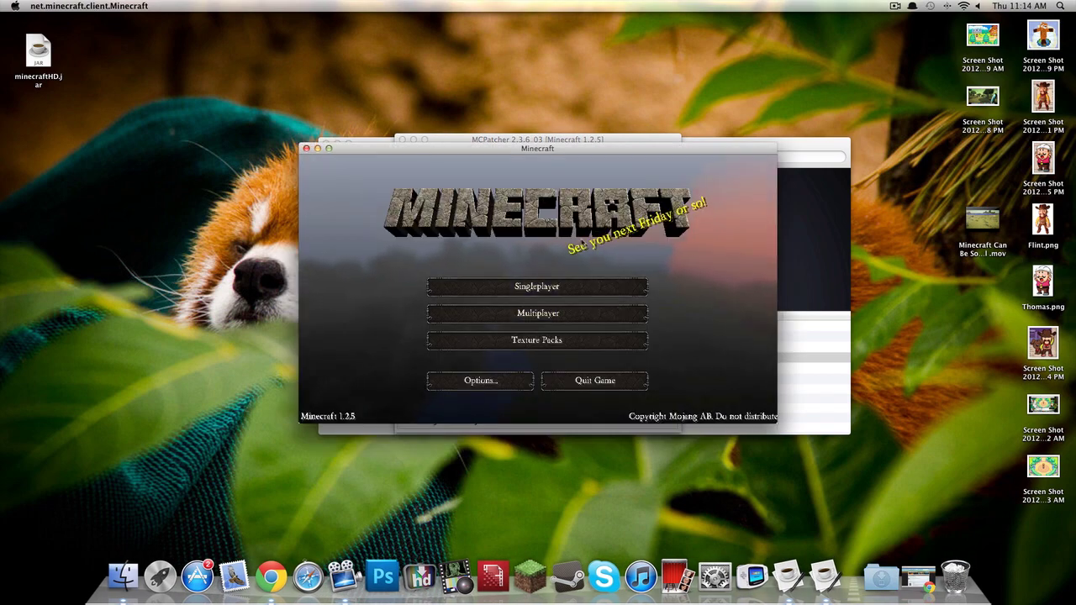
click(576, 286)
double_click(462, 252)
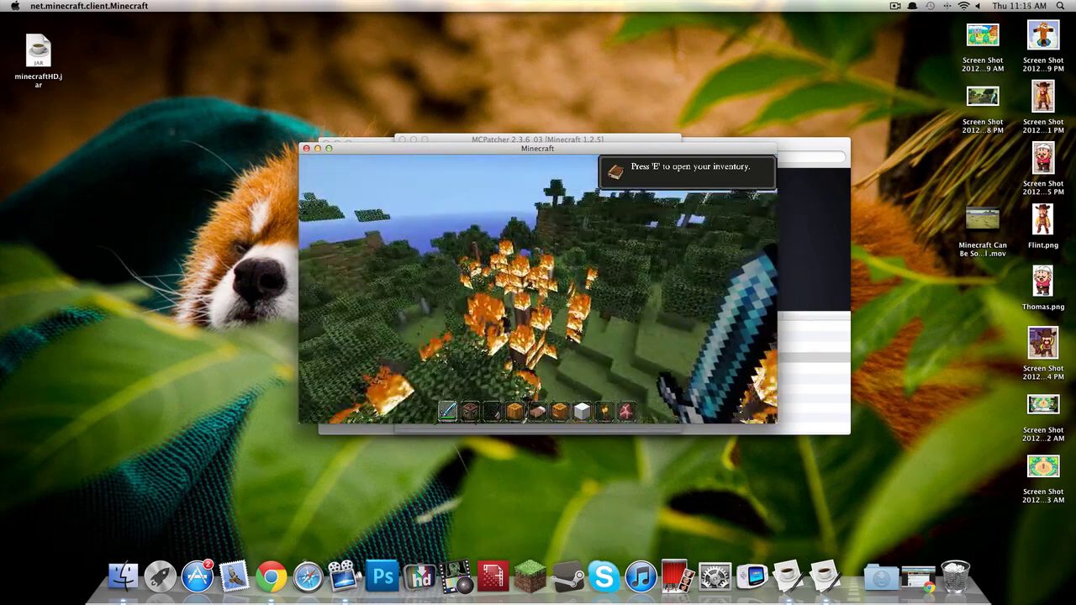
- Save and exit the test world, and close both the Minecraft game window and MCPatcher
key(2)
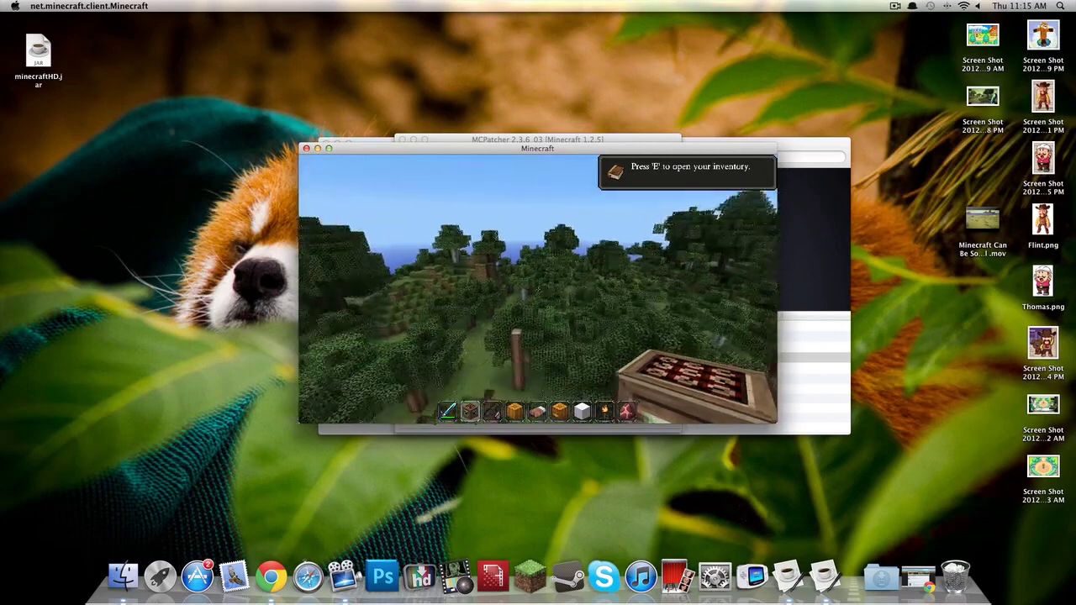
key(Escape)
click(562, 353)
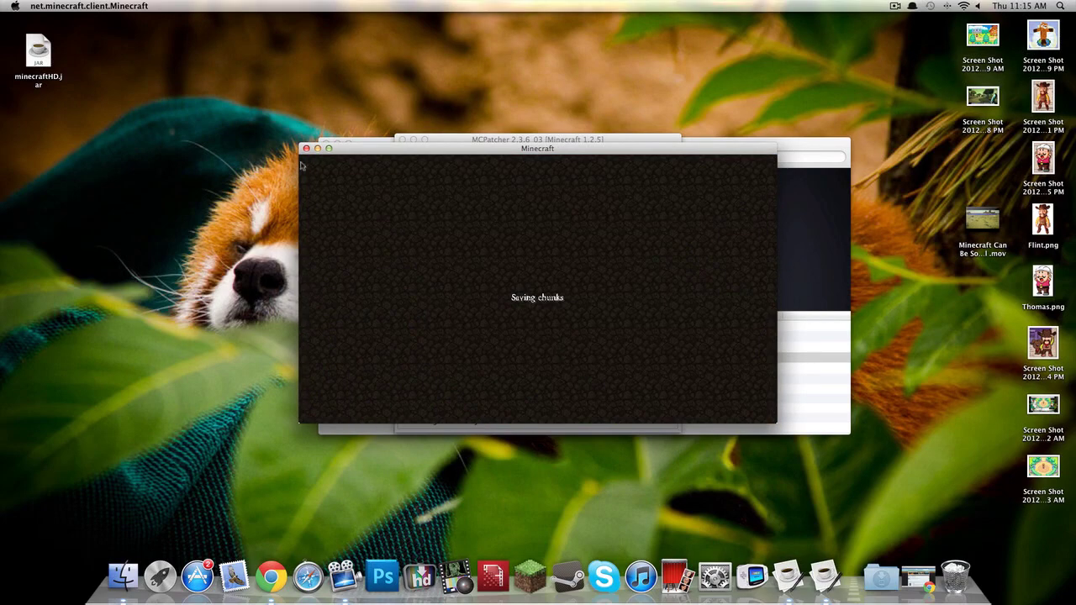
click(306, 148)
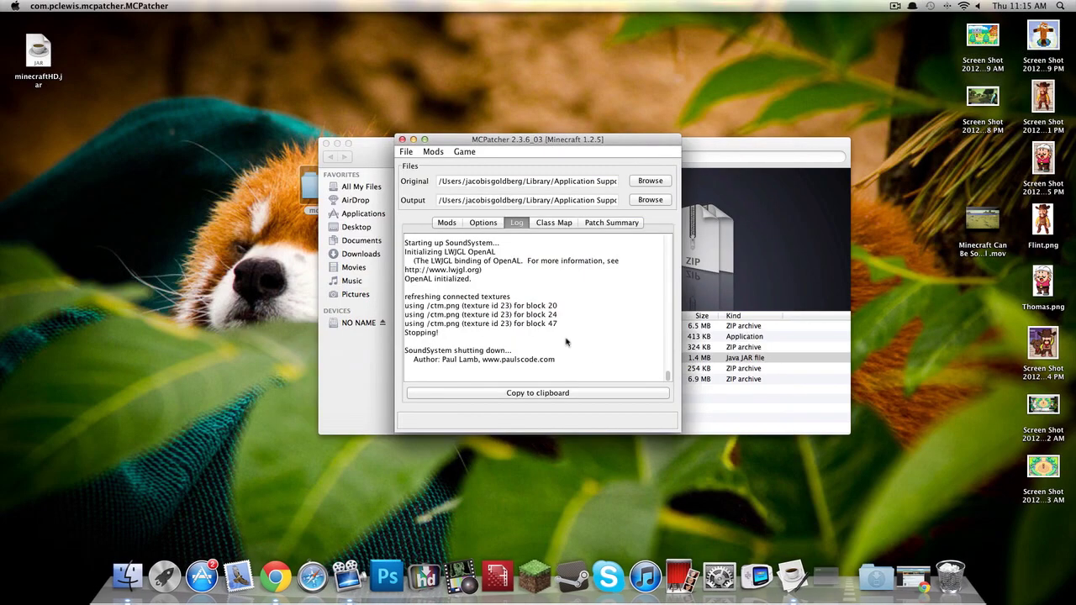
click(403, 140)
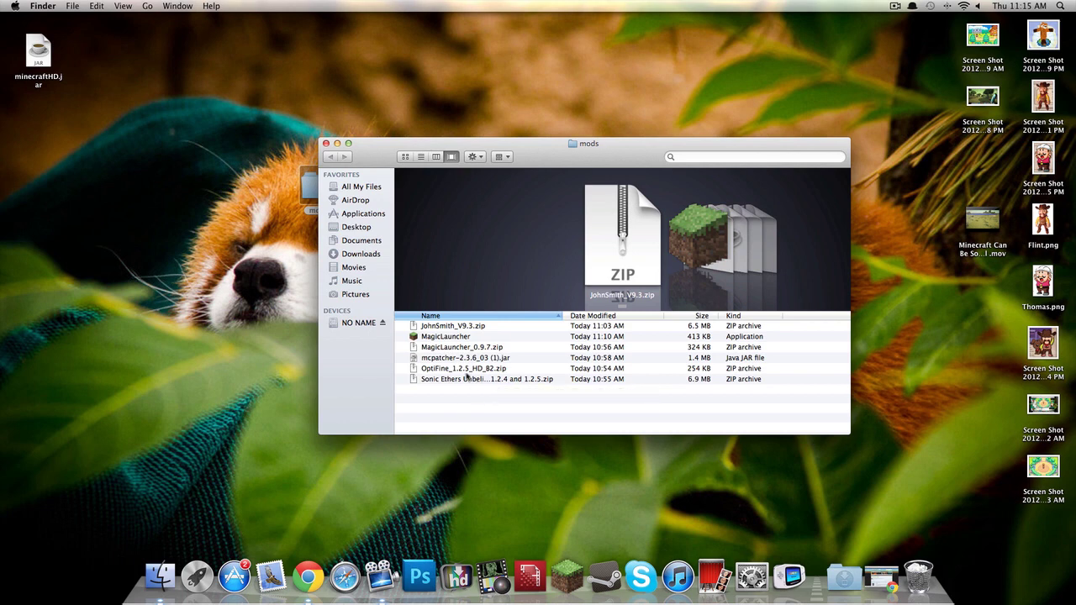
- Extract the Sonic Ethers shaders zip in the mods folder and expand the resulting folder to find INSTALLER.jar
double_click(458, 380)
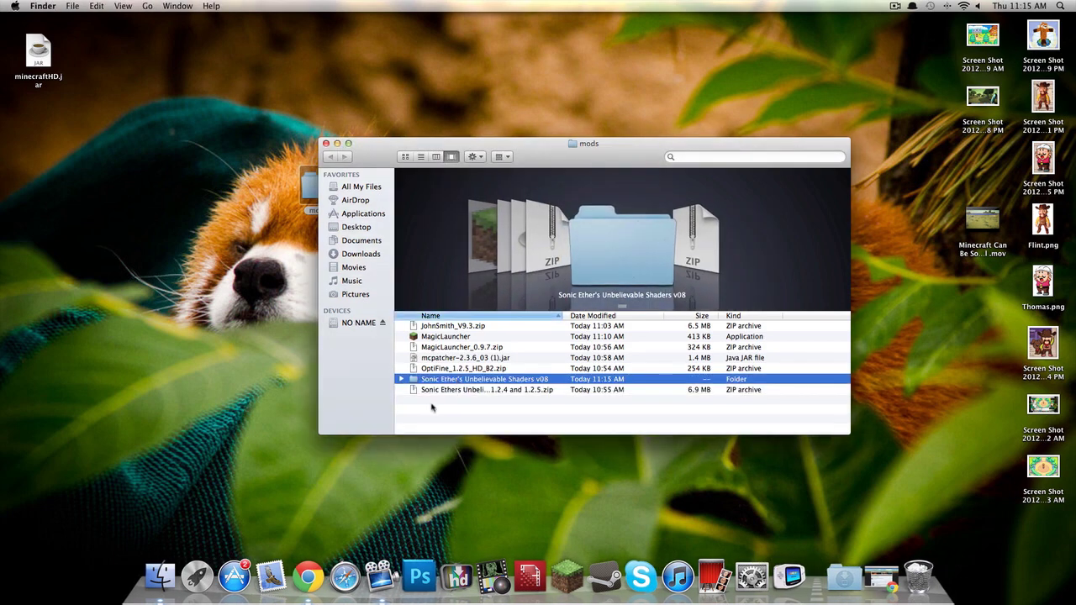
click(401, 381)
click(401, 380)
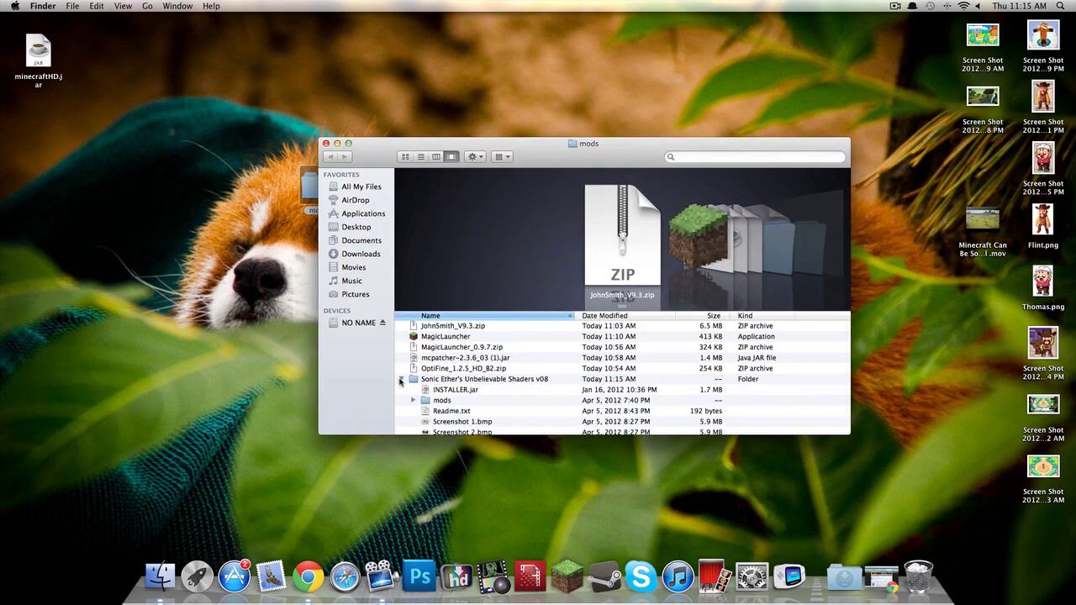
click(438, 386)
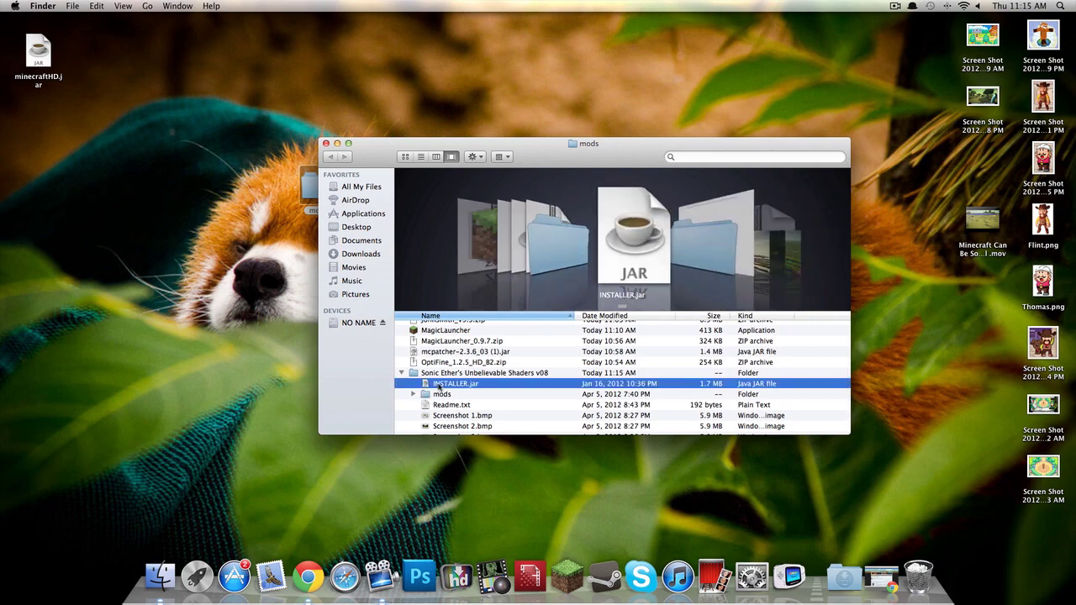
scroll(438, 386, down, 1)
scroll(438, 385, down, 1)
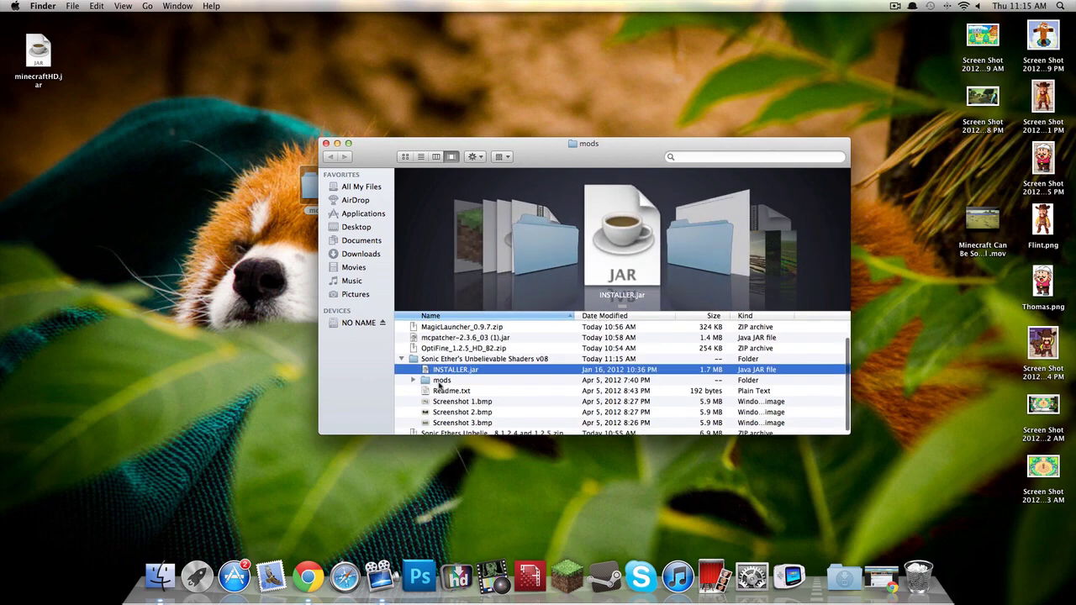
- Run INSTALLER.jar from the extracted shaders folder, install the Shaders mod with Nitrous, and close the installer
double_click(447, 371)
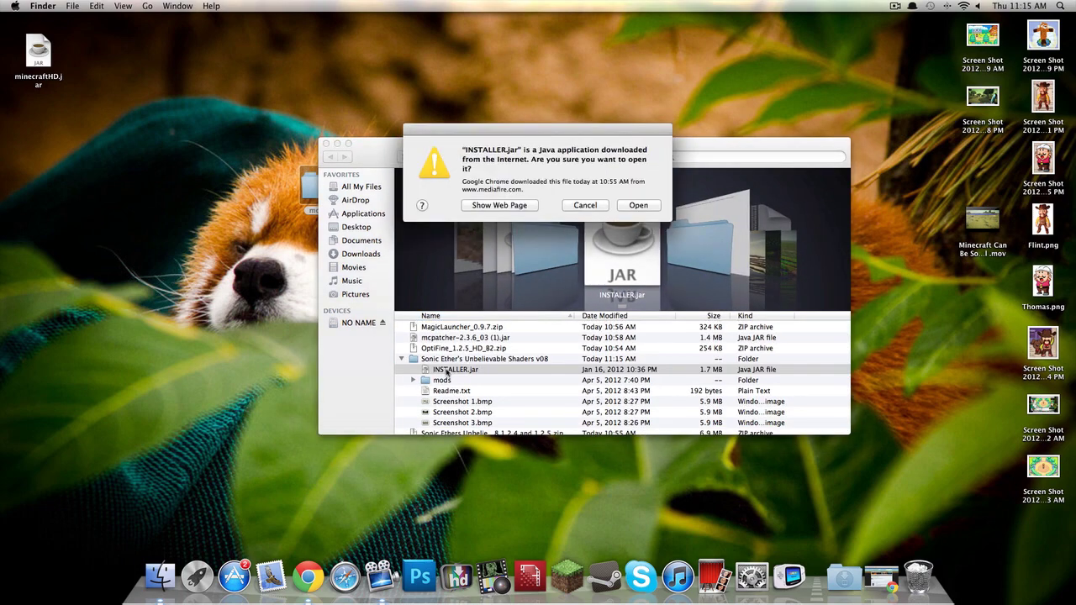
click(629, 210)
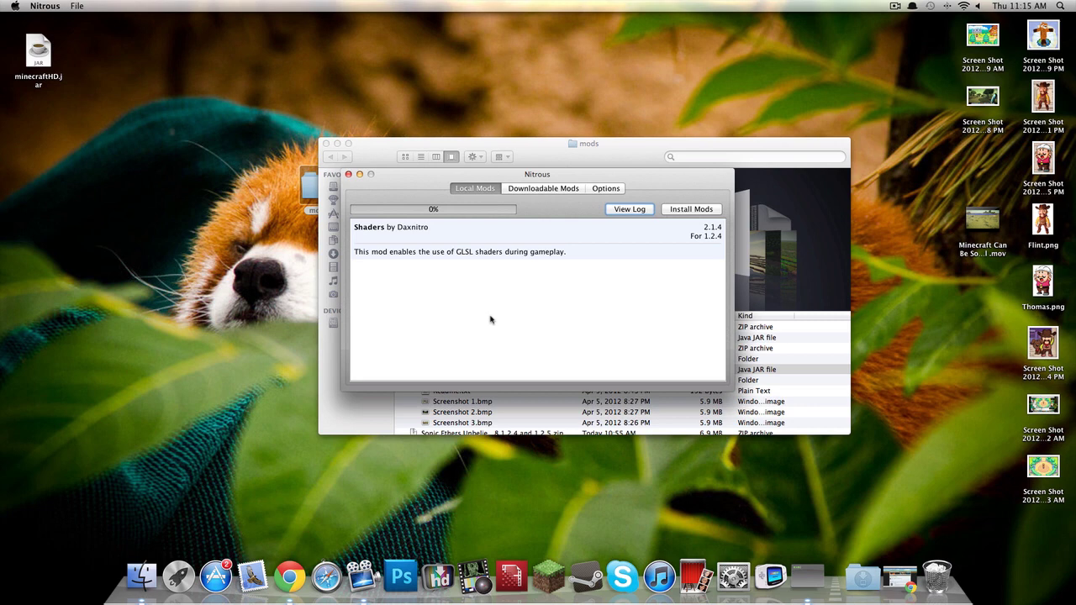
click(701, 209)
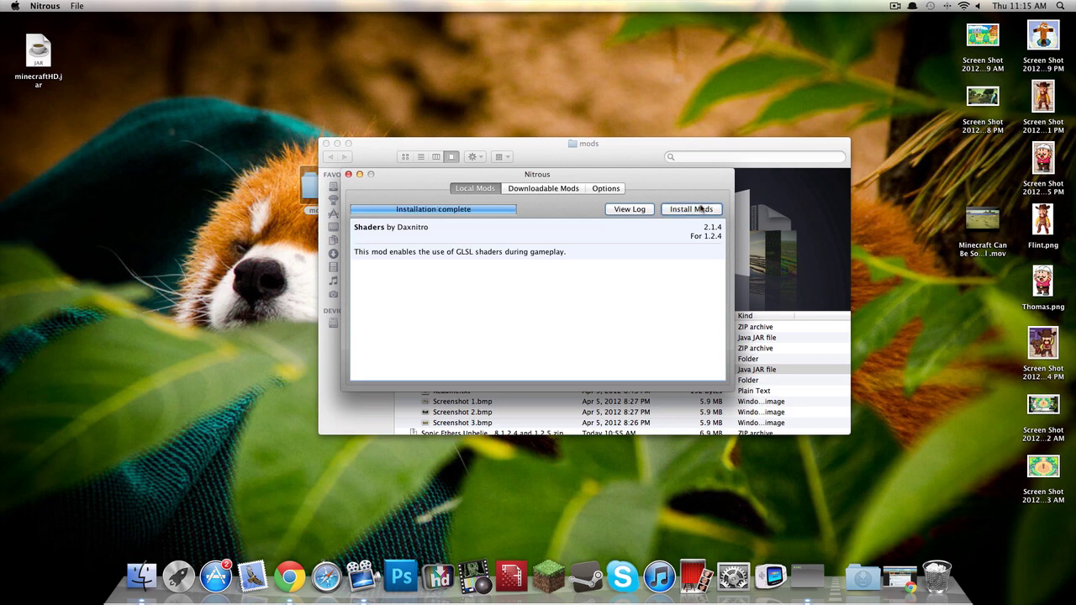
click(348, 174)
- Launch Minecraft, log in with the remembered account, and load the first saved singleplayer world
click(567, 577)
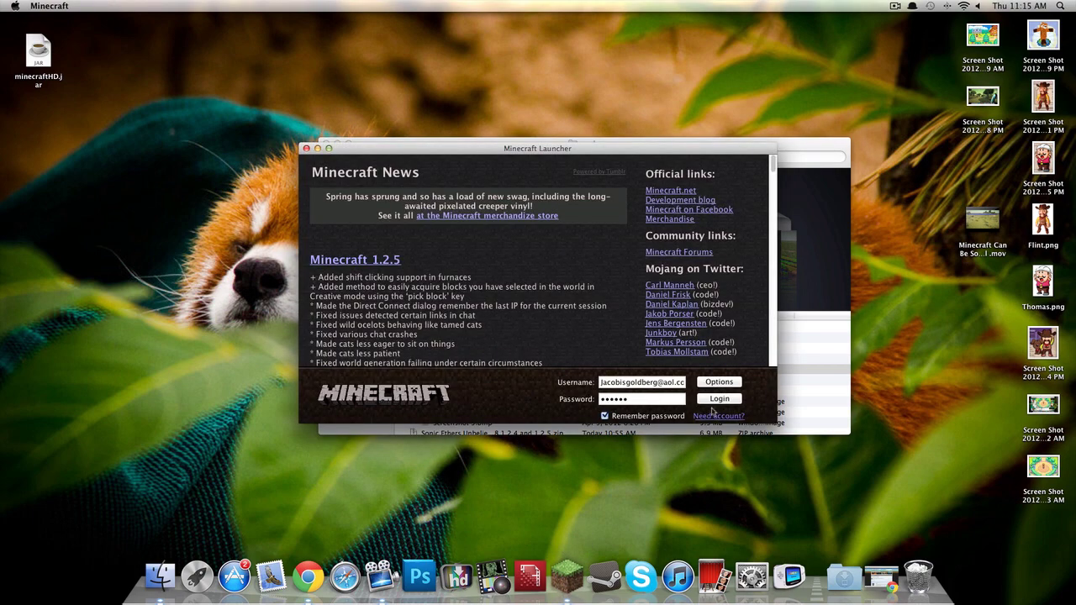
click(725, 403)
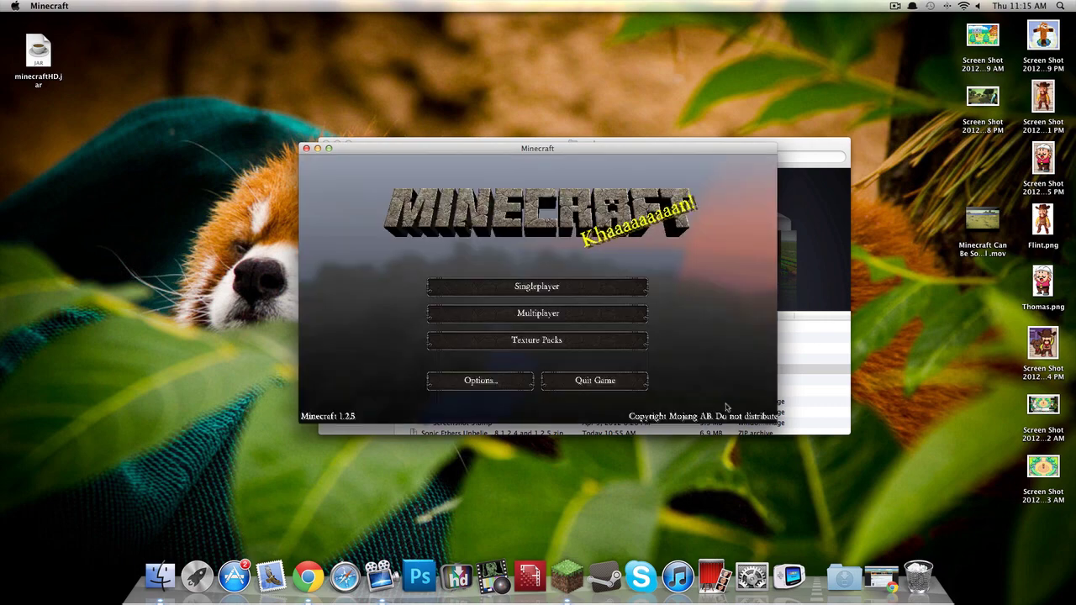
click(605, 283)
double_click(450, 244)
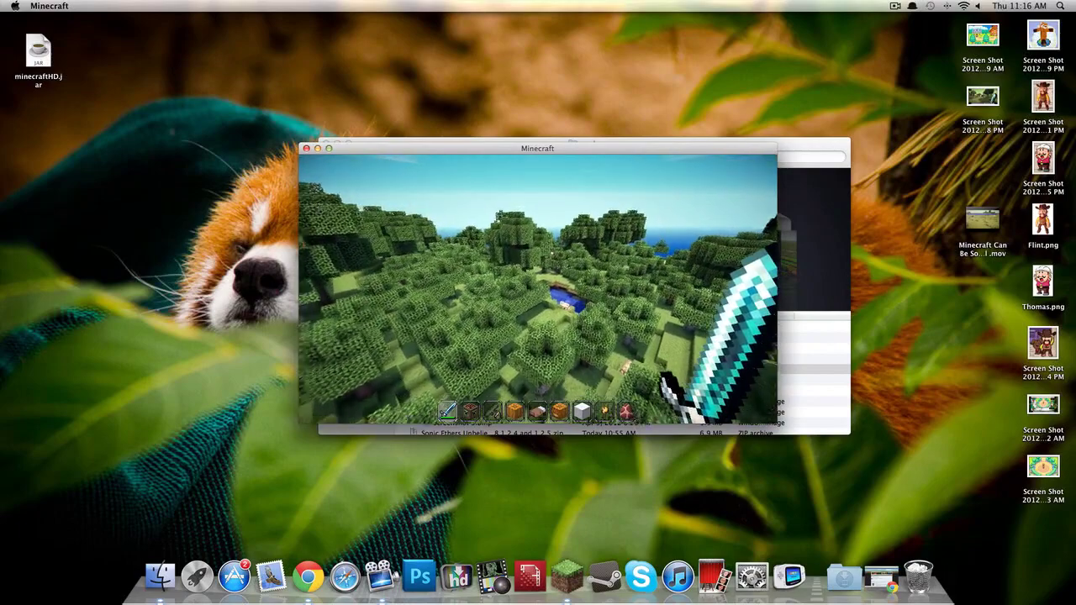
- Descend into the forest and walk around to examine the shader effects on grass, animals, shadows and water
key(shift)
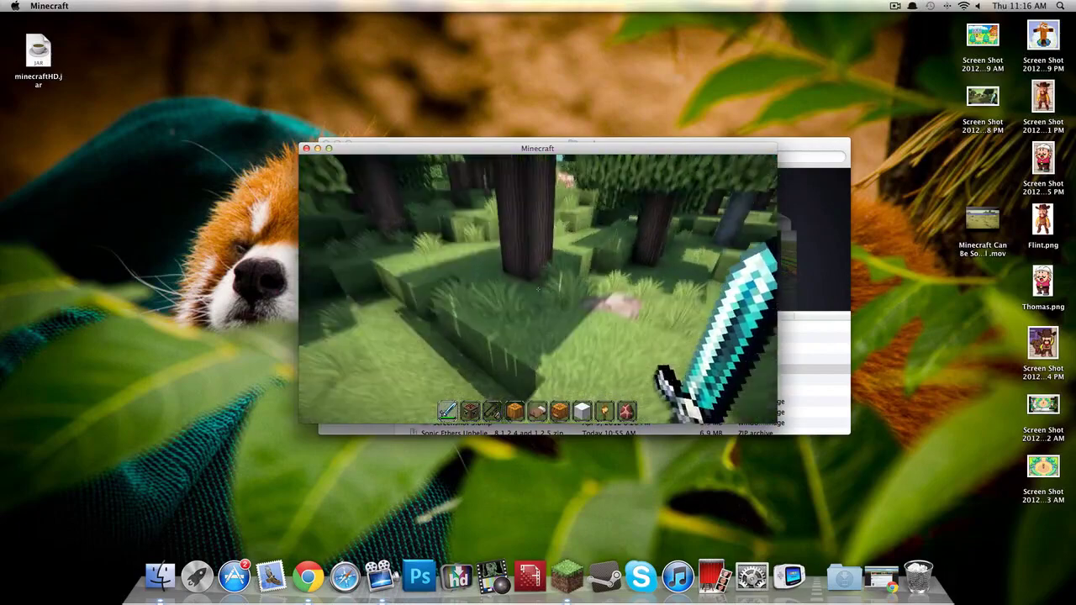
key(w)
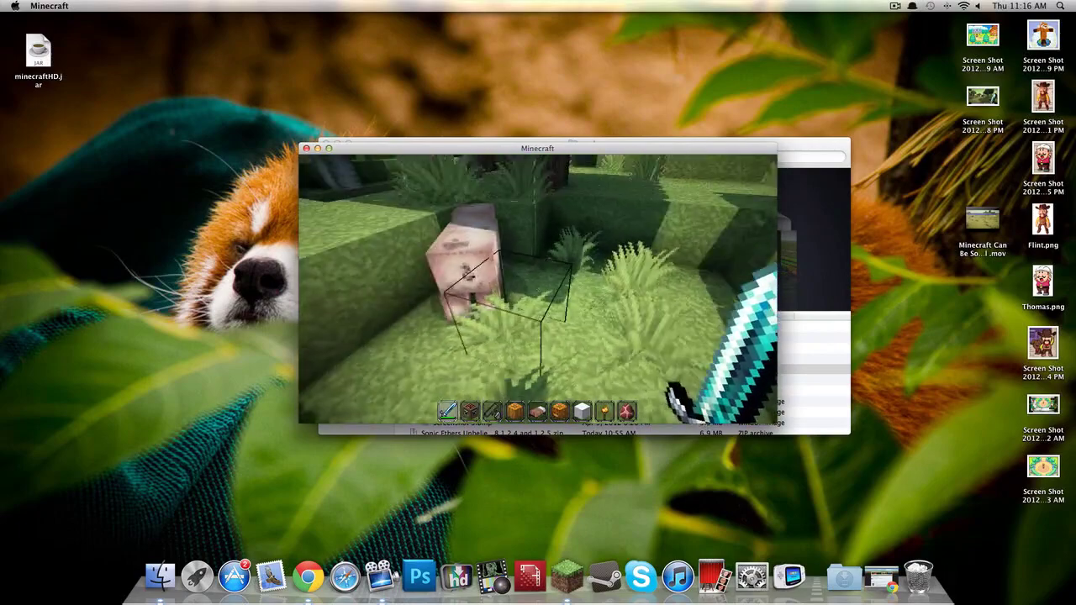
click(538, 290)
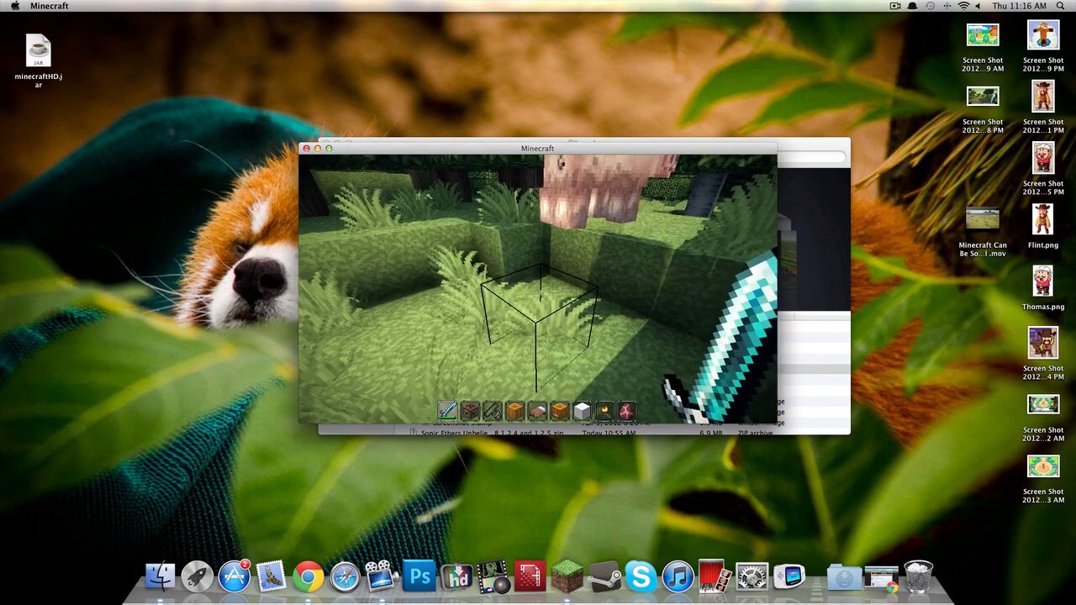
key(w)
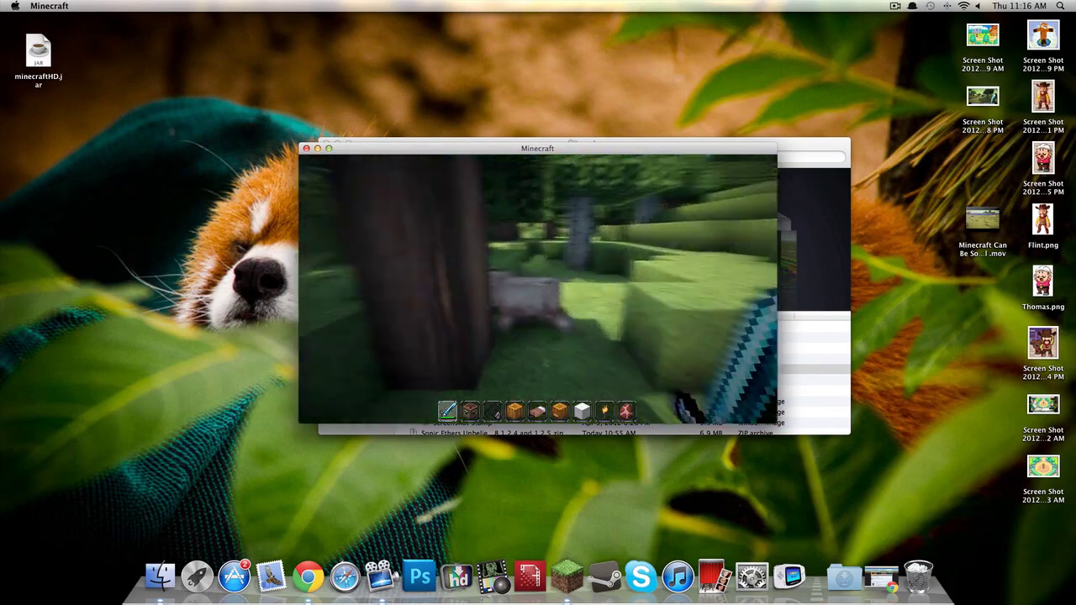
key(w)
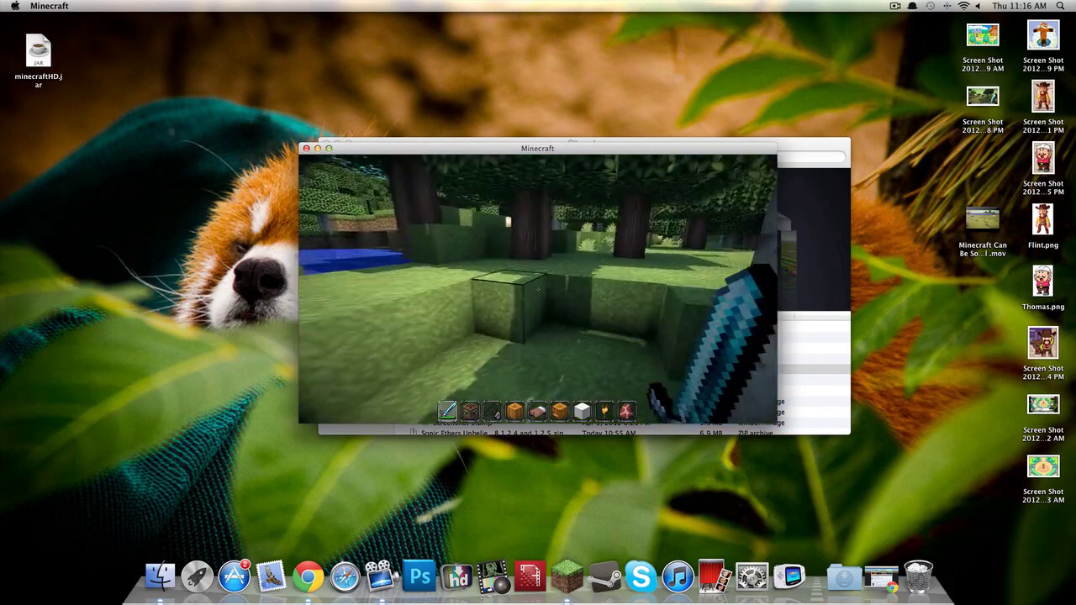
key(w)
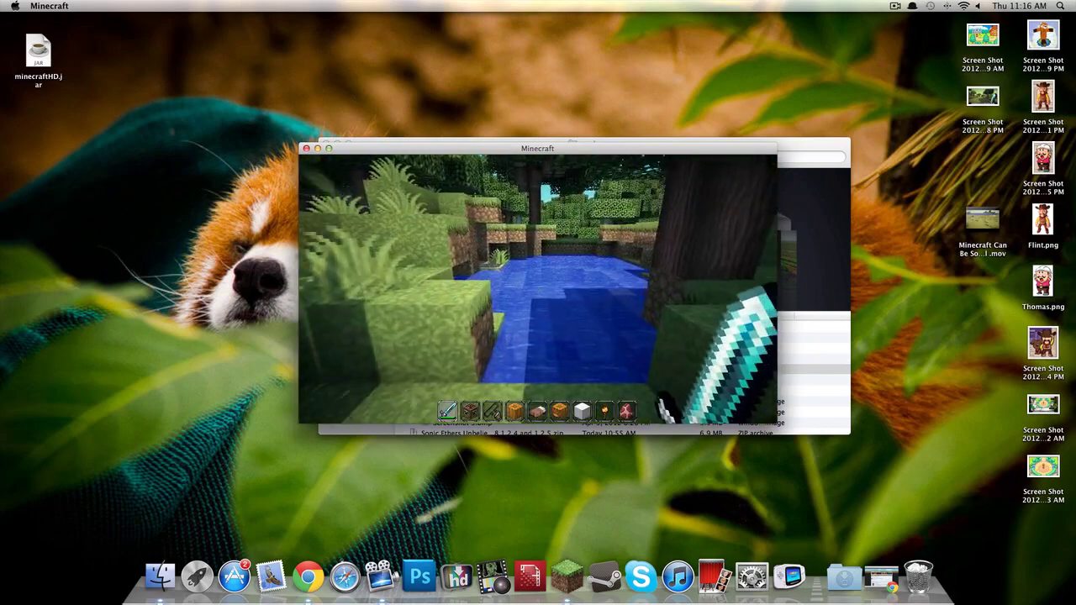
- Fly across the world to examine the shaders and textures on forests, cliffs, coastline and placed TNT blocks
key(w)
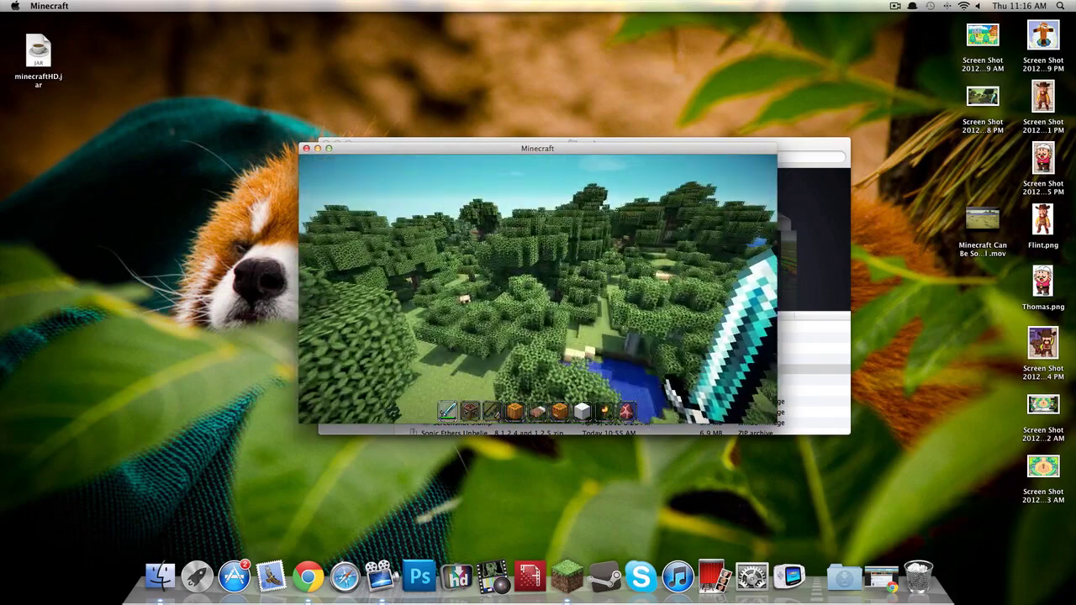
key(w)
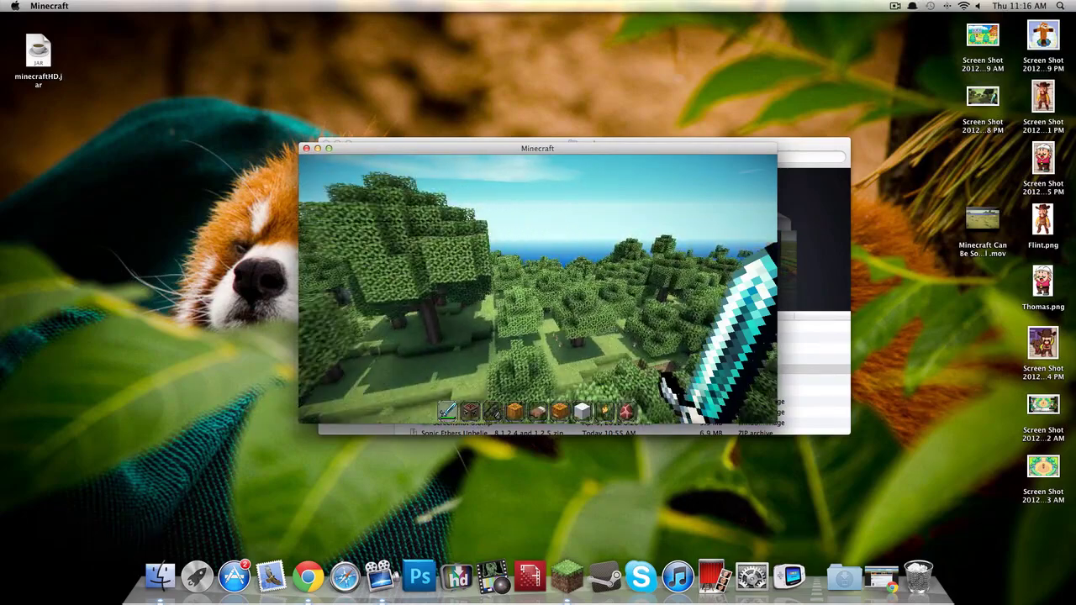
key(w)
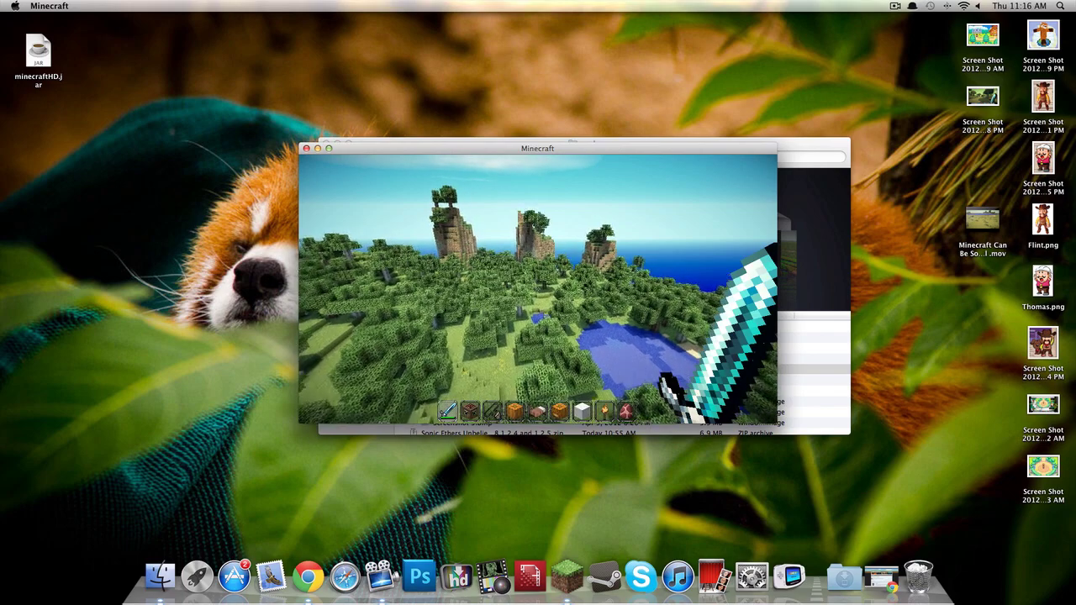
key(w)
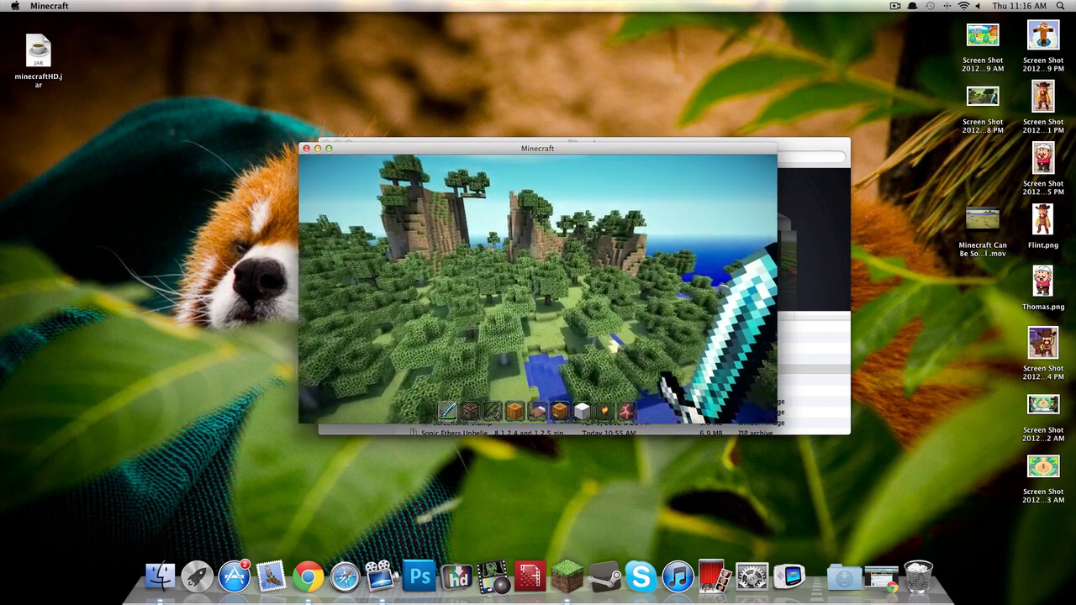
key(w)
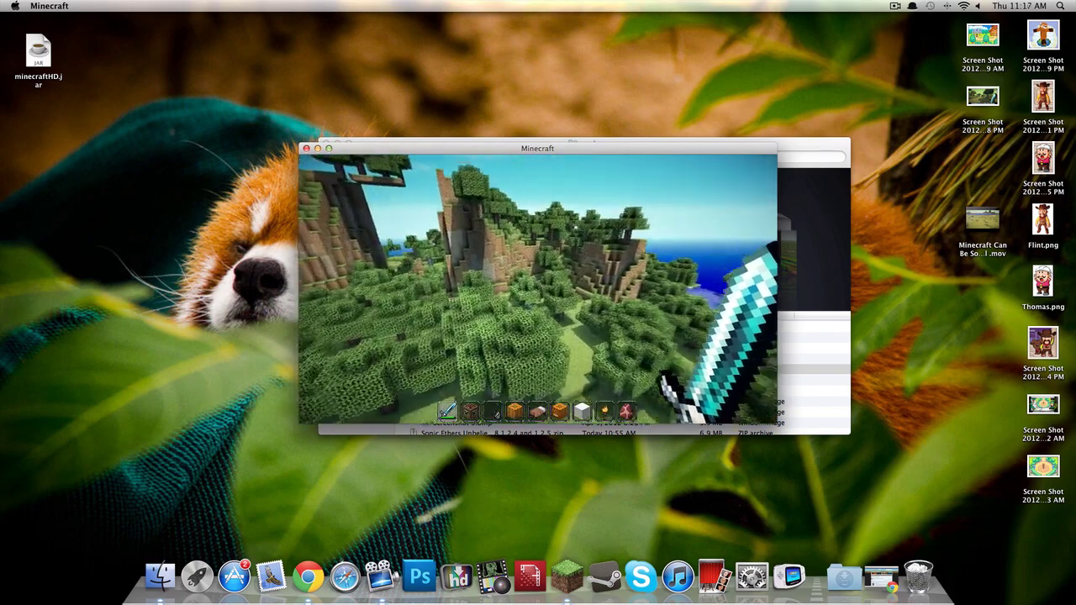
key(w)
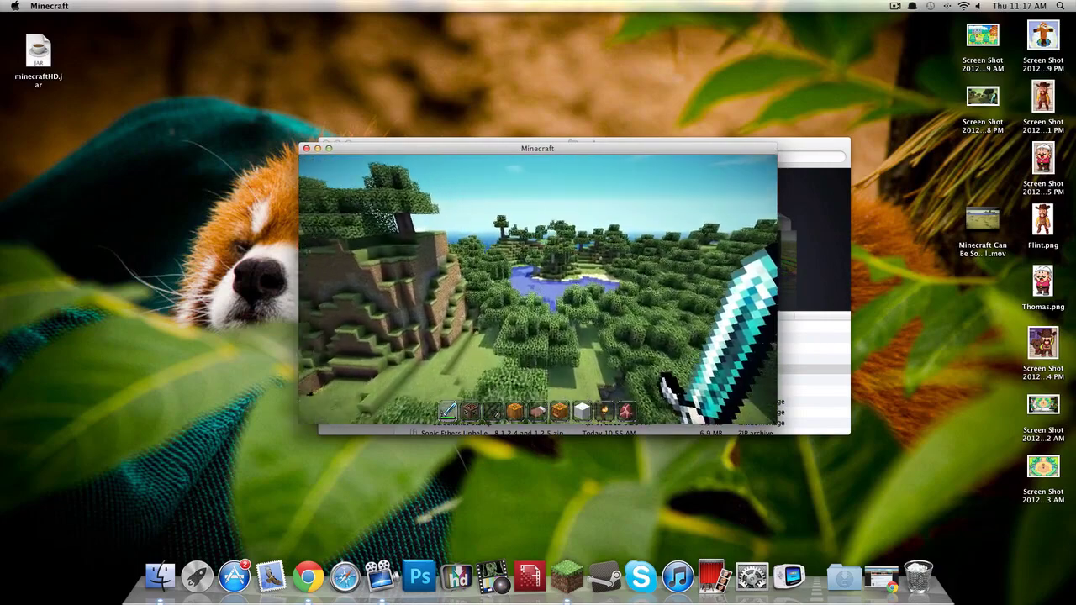
key(w)
key(w)
key(w)
key(w)
key(w)
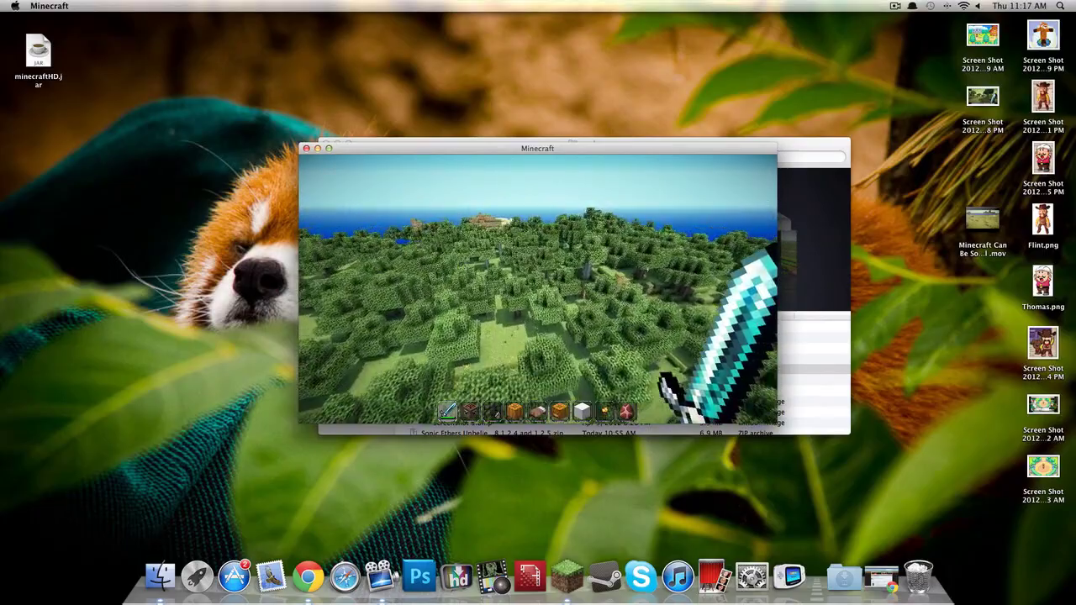
key(w)
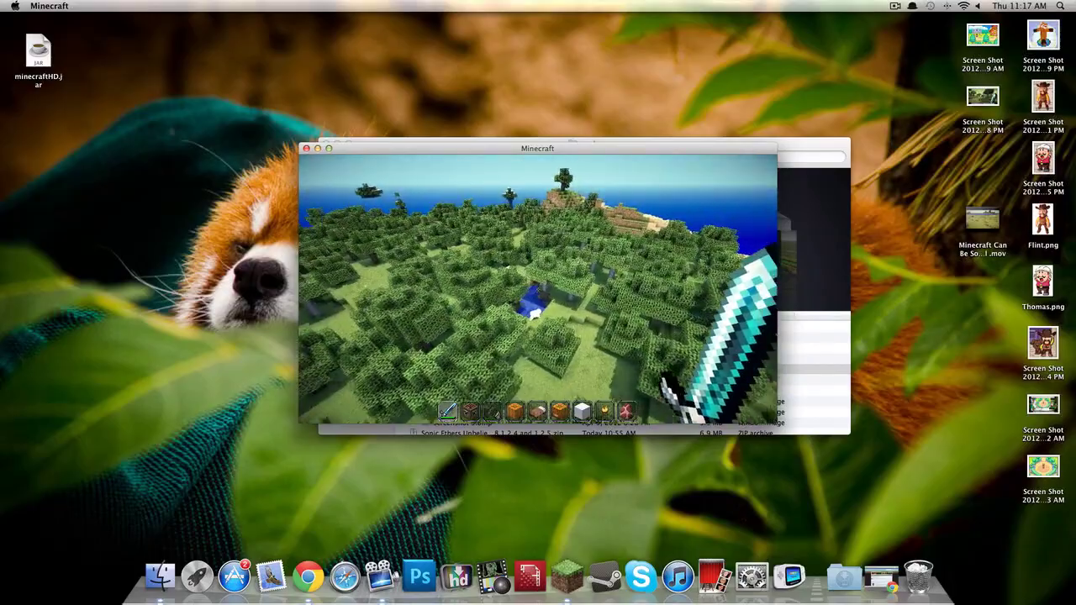
key(w)
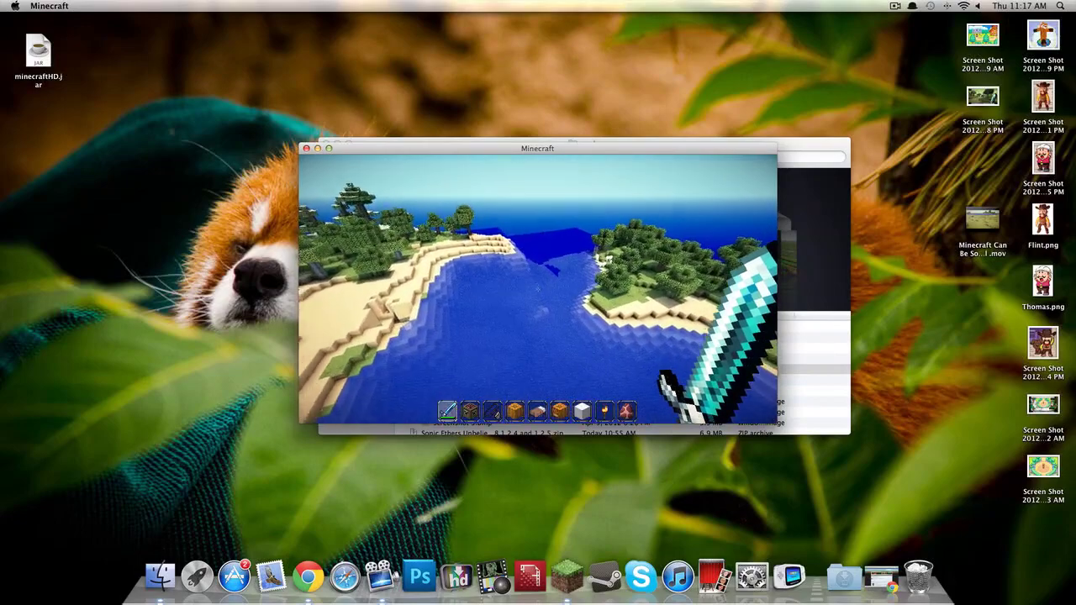
key(w)
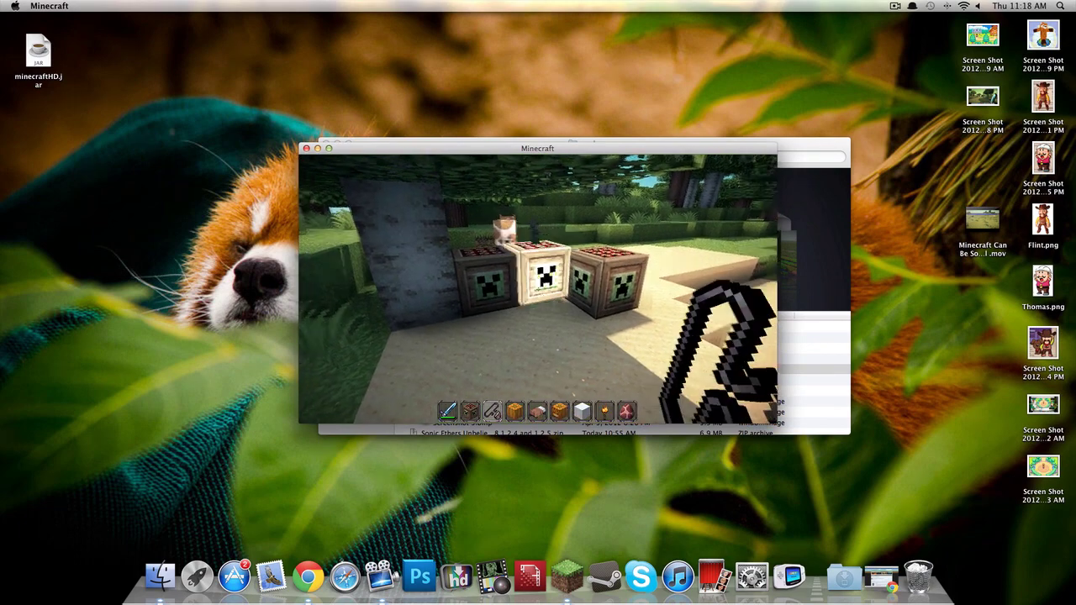
key(s)
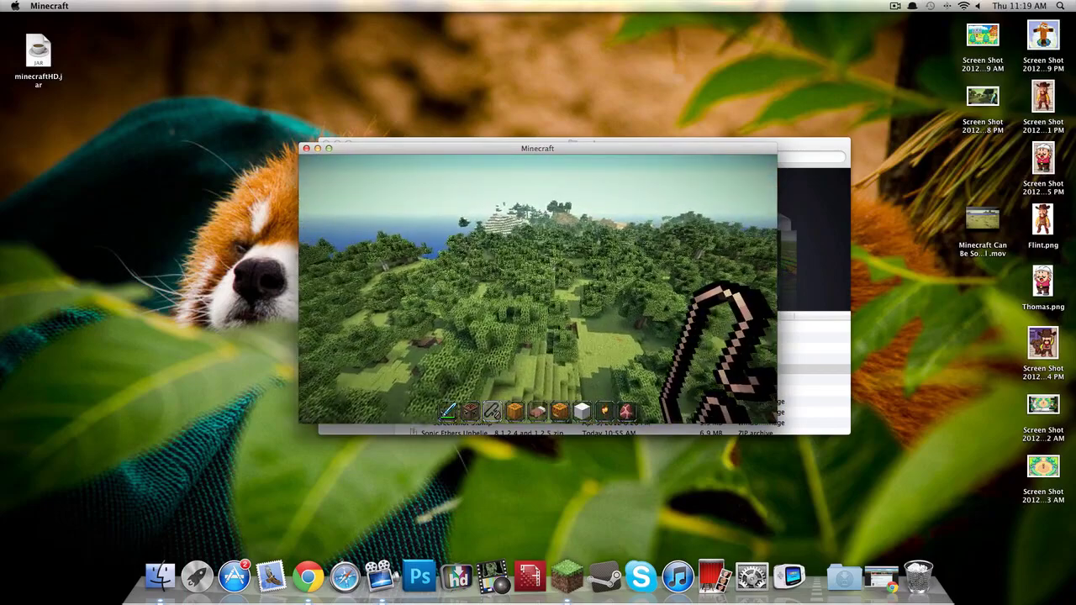
key(w)
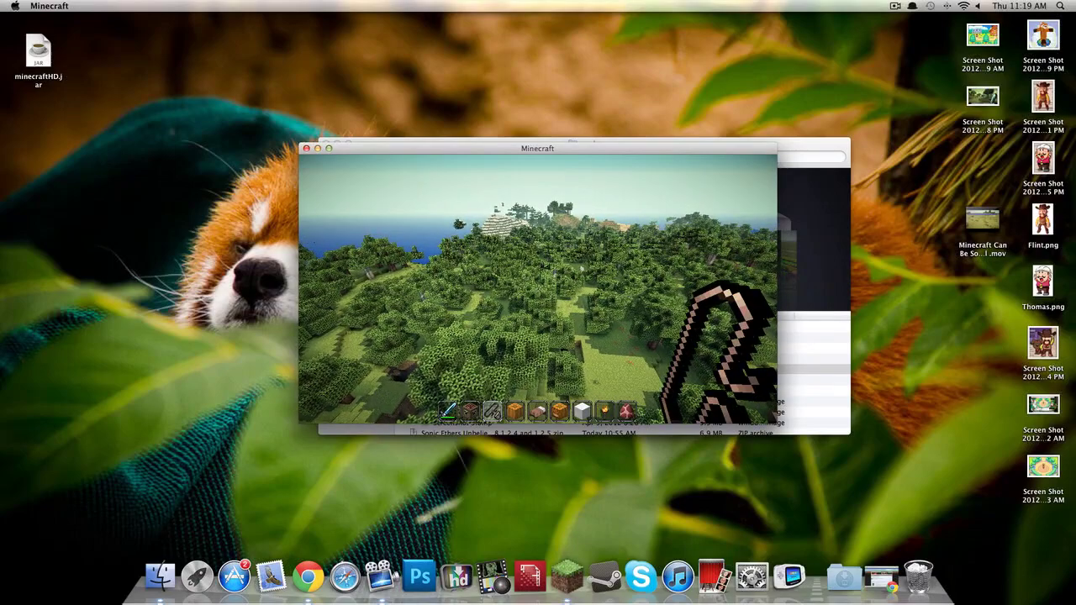